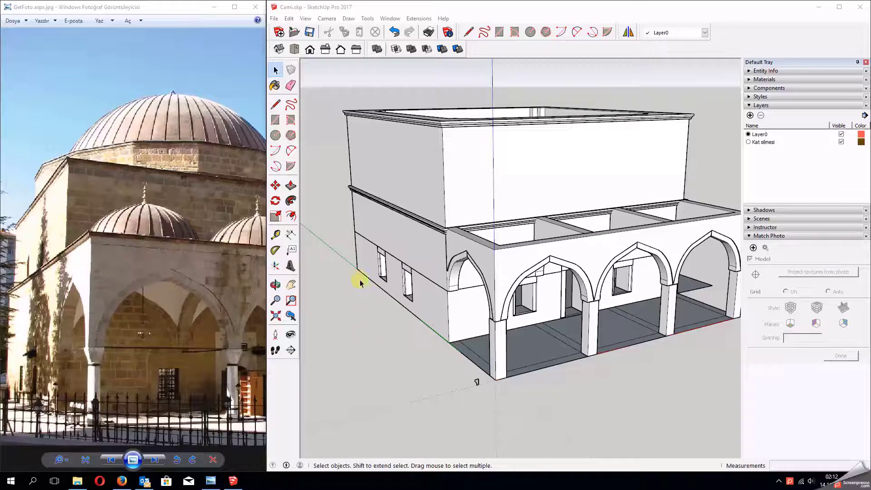
Step: Box-select the cornice edges along the top of the portico
mouse_move(359, 283)
middle_mouse_down()
mouse_move(577, 246)
mouse_move(509, 136)
middle_mouse_up()
scroll(515, 263, "up", 2)
scroll(527, 249, "up", 4)
left_click_drag(509, 131, 676, 245)
mouse_move(676, 245)
middle_mouse_down()
mouse_move(568, 250)
mouse_move(453, 342)
mouse_move(519, 362)
middle_mouse_up()
scroll(517, 344, "up", 2)
middle_click_drag(516, 327, 475, 301)
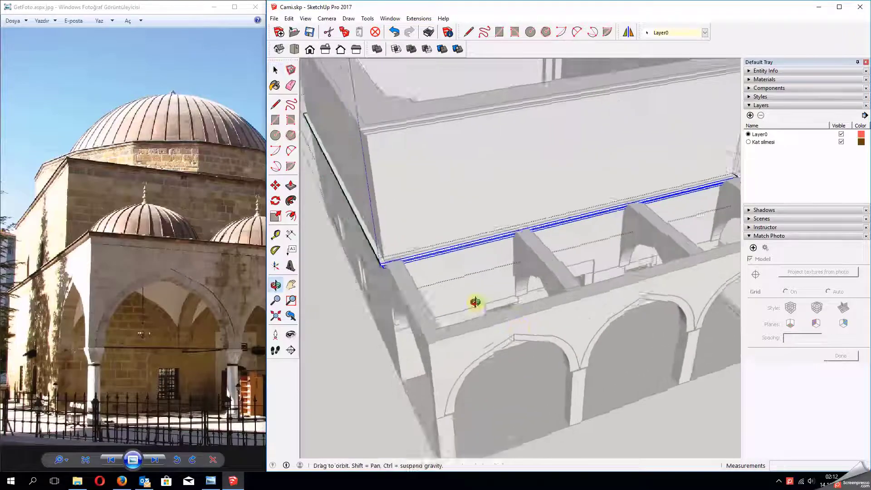
scroll(580, 276, "down", 3)
scroll(435, 249, "down", 2)
scroll(435, 249, "down", 2)
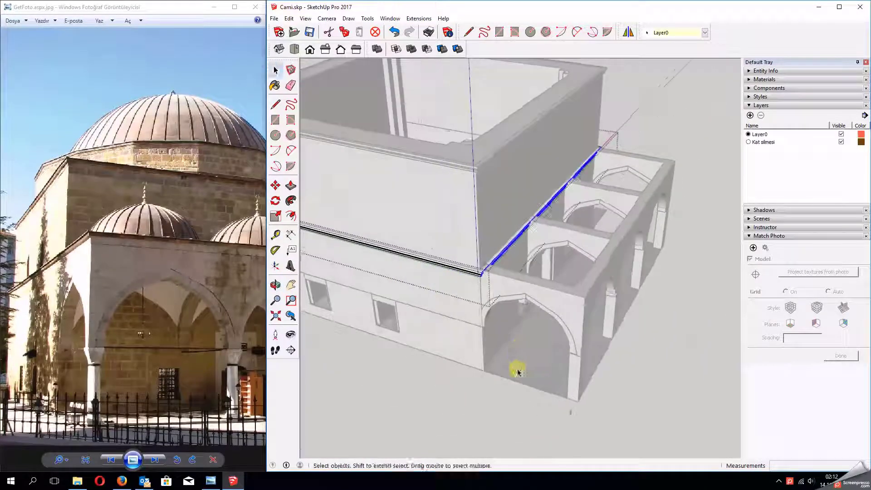
scroll(518, 372, "up", 2)
Step: Move the cornice profile to the building's right-hand corner
key("m")
left_click(466, 367)
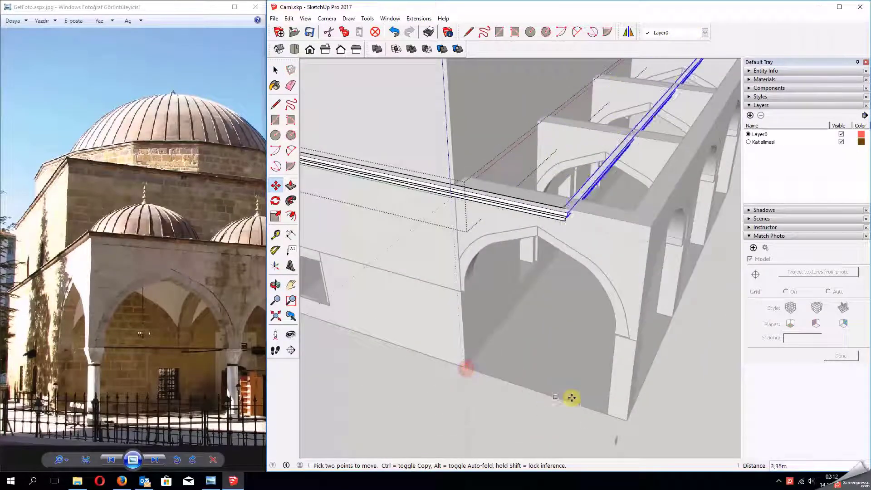
left_click(626, 417)
key("space")
scroll(499, 331, "down", 3)
scroll(560, 317, "down", 3)
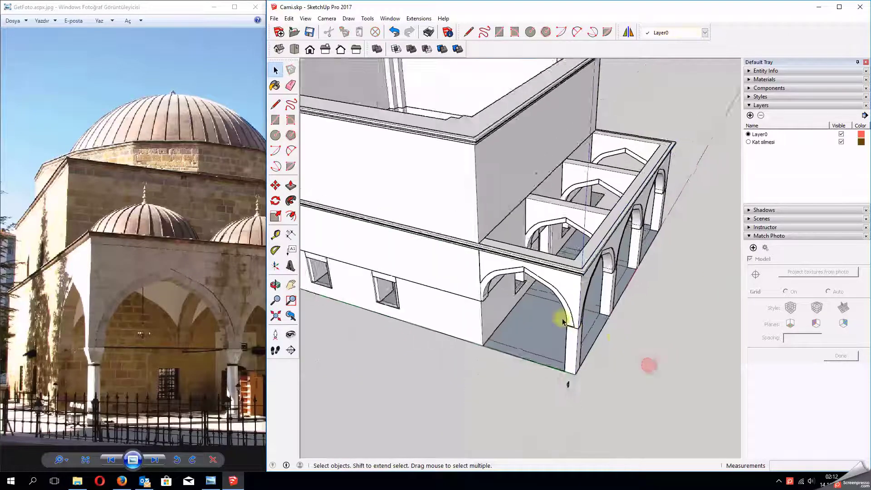
mouse_move(559, 317)
middle_mouse_down()
mouse_move(540, 249)
mouse_move(618, 352)
mouse_move(608, 315)
mouse_move(463, 333)
mouse_move(524, 291)
mouse_move(512, 68)
mouse_move(515, 197)
middle_mouse_up()
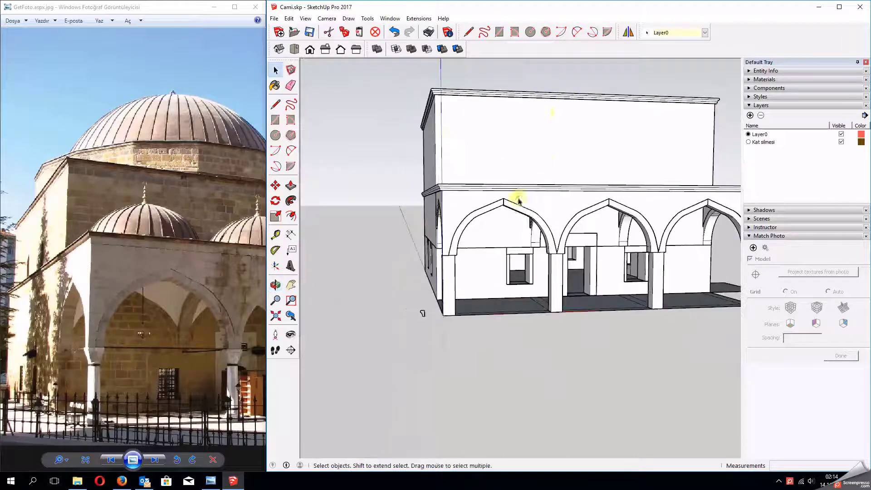
Step: Select the arch rib outlines in the first arch bay
scroll(510, 200, "up", 1)
left_click(494, 208)
scroll(396, 185, "down", 3)
middle_click_drag(396, 185, 645, 218)
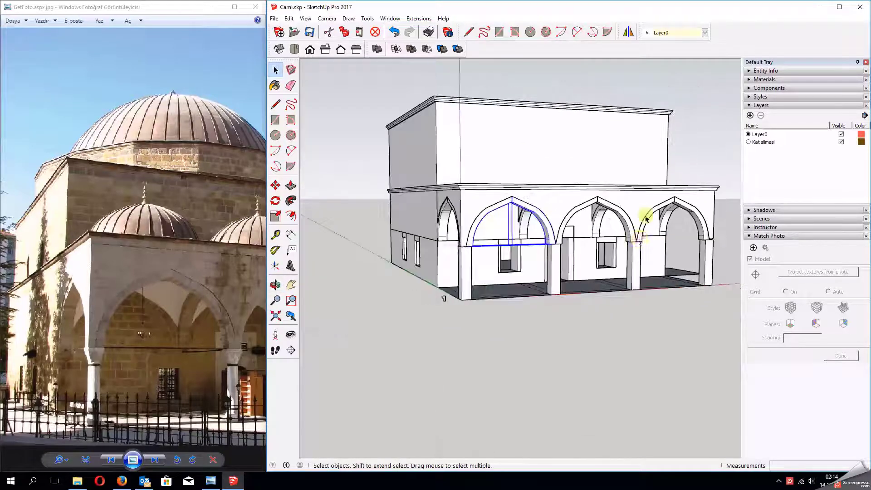
scroll(596, 205, "up", 3)
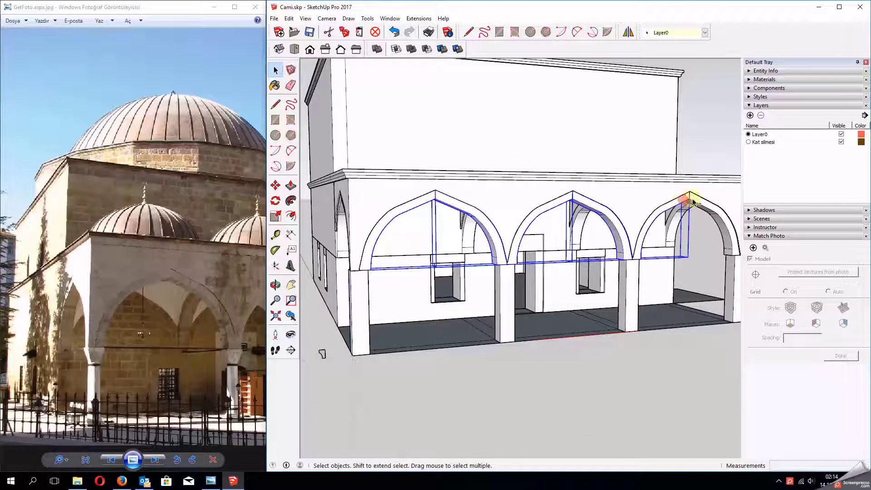
scroll(697, 200, "down", 3)
middle_click_drag(697, 200, 566, 270)
scroll(515, 297, "up", 3)
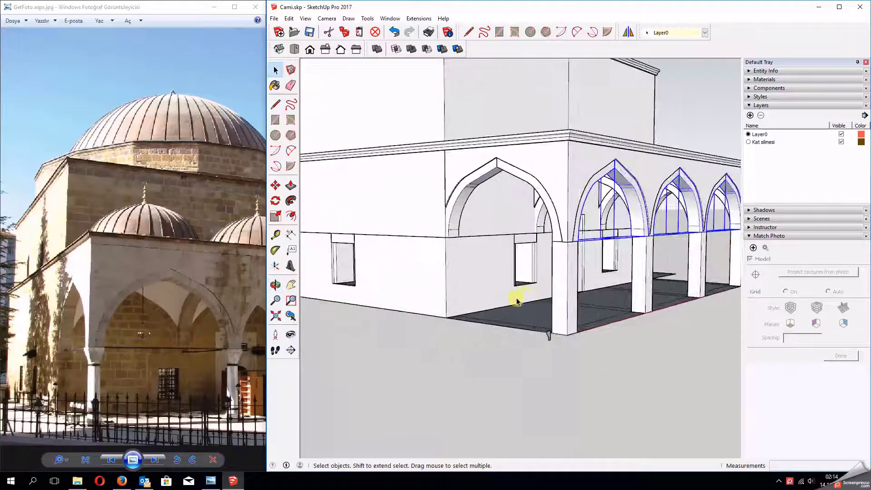
scroll(516, 301, "up", 2)
Step: Copy the rib outlines 5,3 m into the neighbouring left arch bay
key("m")
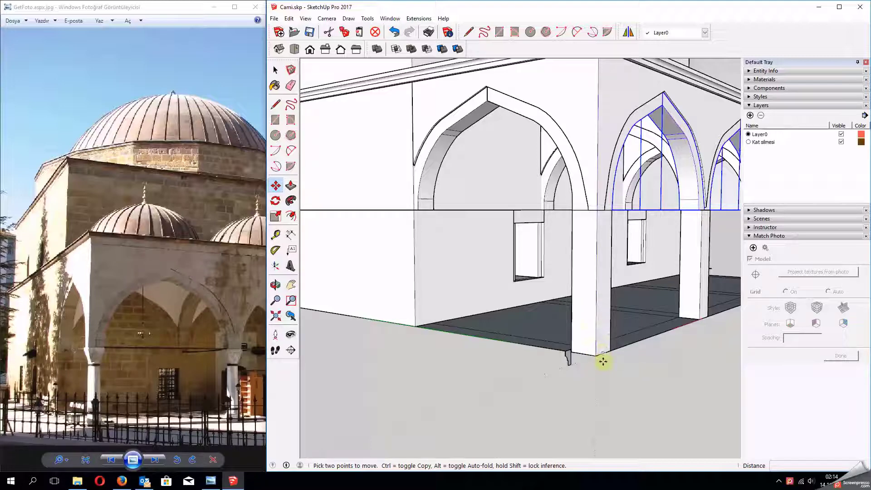
left_click(597, 355)
key("ctrl")
type("5.3")
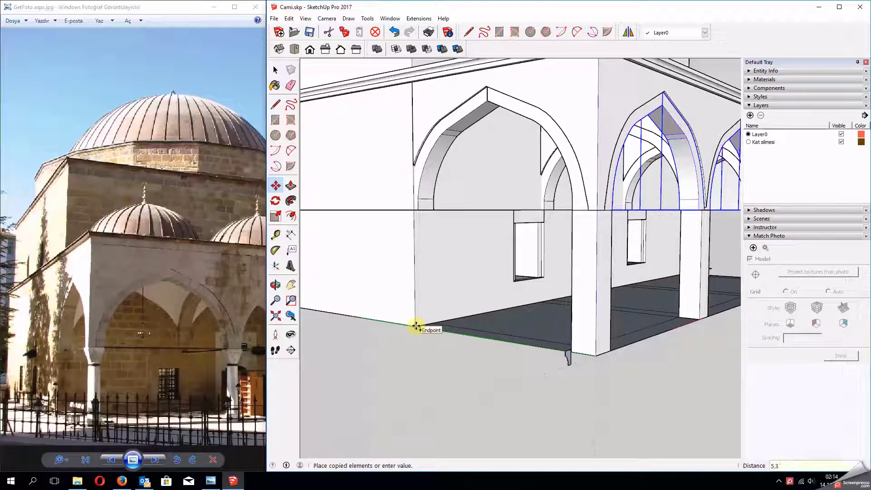
key("Return")
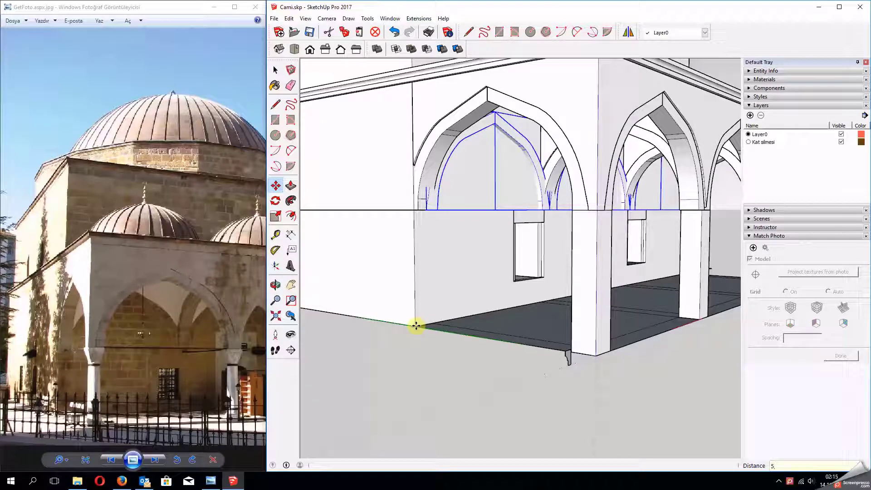
type("3")
key("Return")
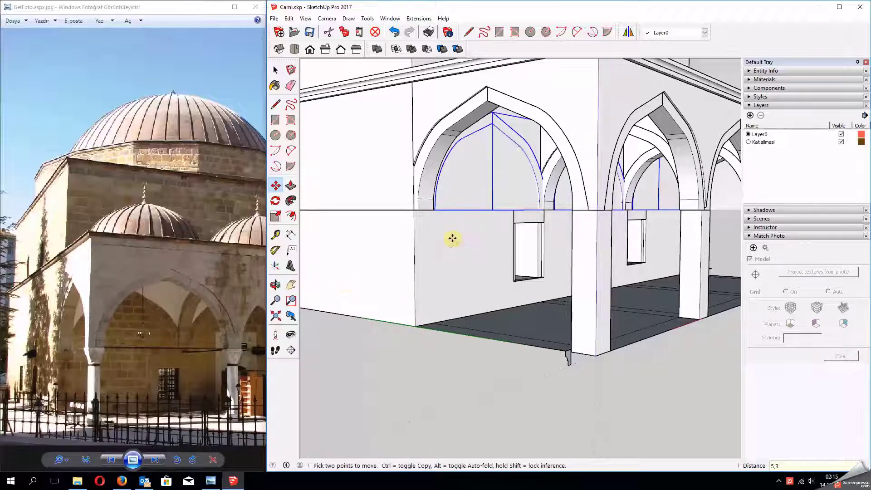
scroll(536, 185, "down", 3)
mouse_move(537, 185)
middle_mouse_down()
mouse_move(540, 169)
mouse_move(648, 181)
middle_mouse_up()
scroll(699, 213, "down", 3)
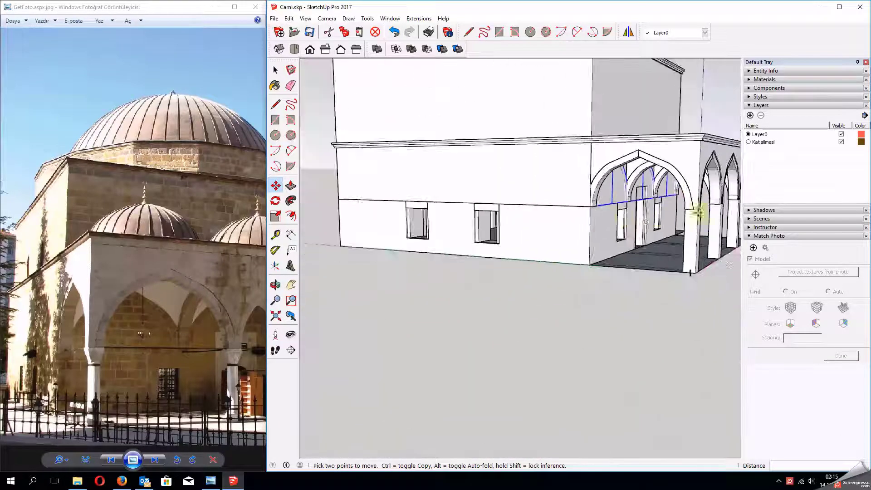
mouse_move(699, 213)
middle_mouse_down()
mouse_move(389, 200)
mouse_move(315, 159)
mouse_move(337, 103)
mouse_move(370, 171)
mouse_move(388, 169)
mouse_move(403, 180)
mouse_move(345, 278)
middle_mouse_up()
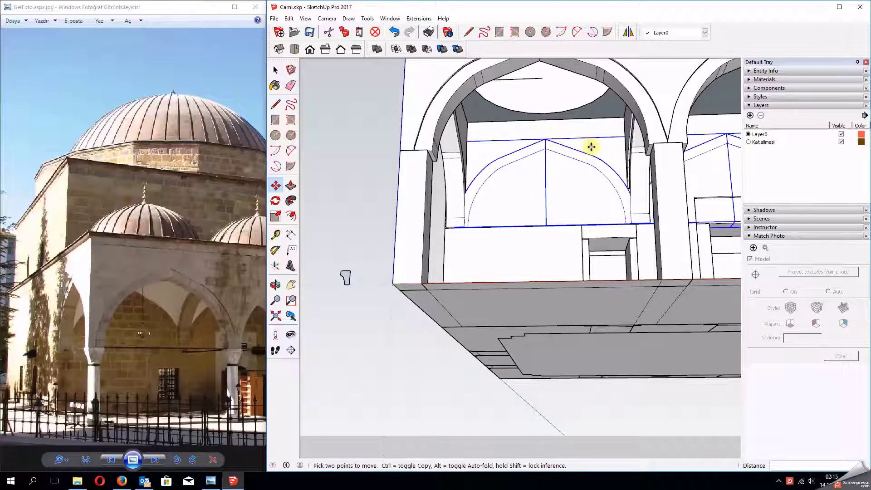
mouse_move(591, 147)
middle_mouse_down()
mouse_move(467, 175)
mouse_move(494, 121)
mouse_move(524, 270)
mouse_move(526, 231)
mouse_move(504, 268)
mouse_move(412, 228)
middle_mouse_up()
key("space")
scroll(446, 228, "up", 3)
Step: Paste a copy of the arch rib face in place inside the group, then exit it
scroll(472, 244, "up", 2)
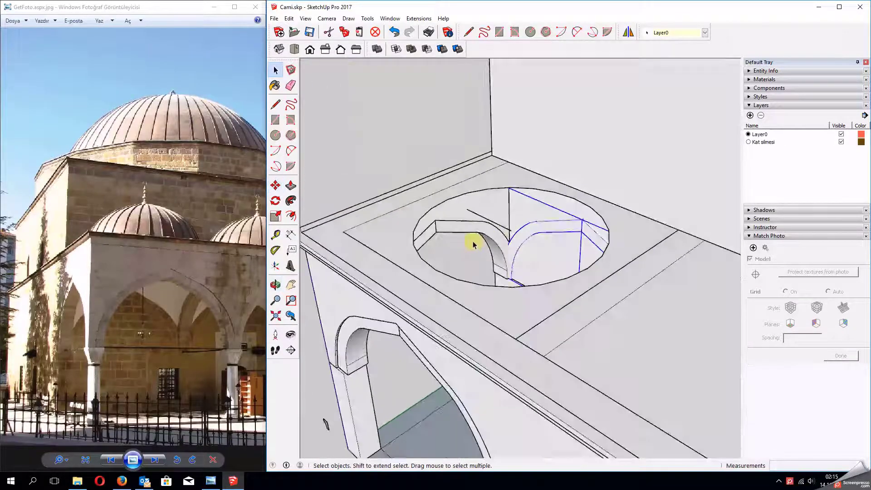
scroll(473, 245, "up", 1)
double_click(470, 225)
left_click(478, 227)
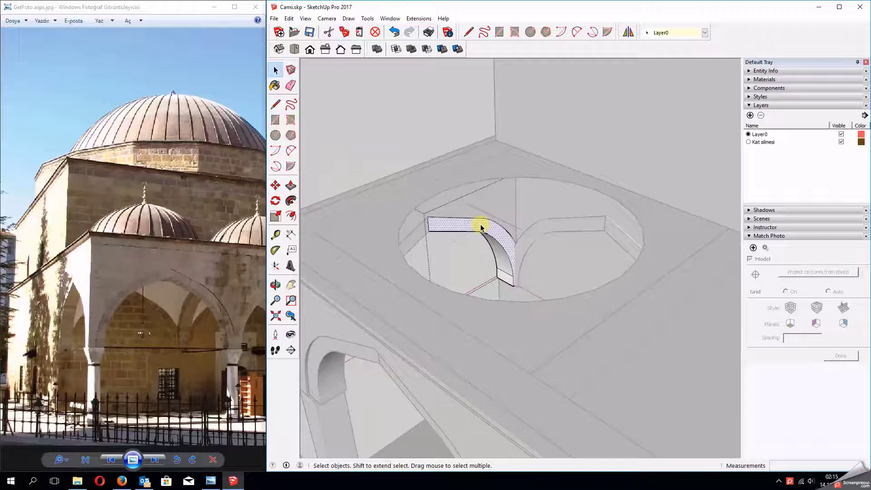
left_click(288, 19)
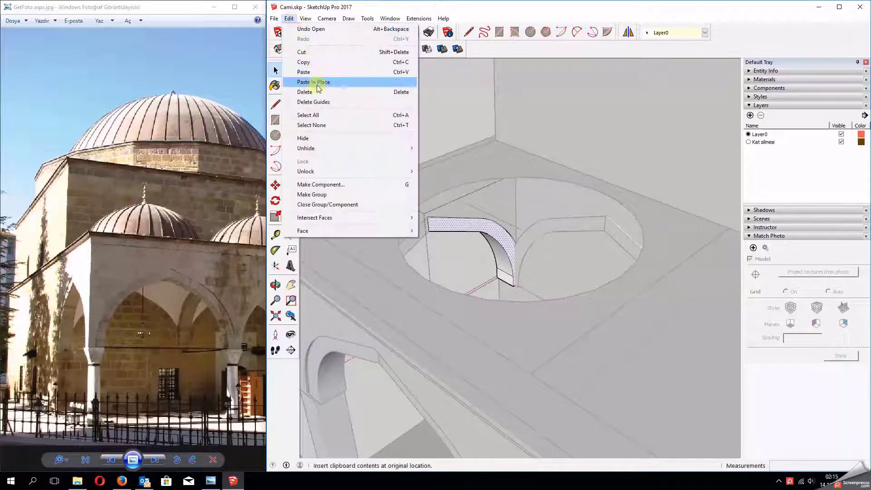
left_click(314, 62)
left_click(519, 238)
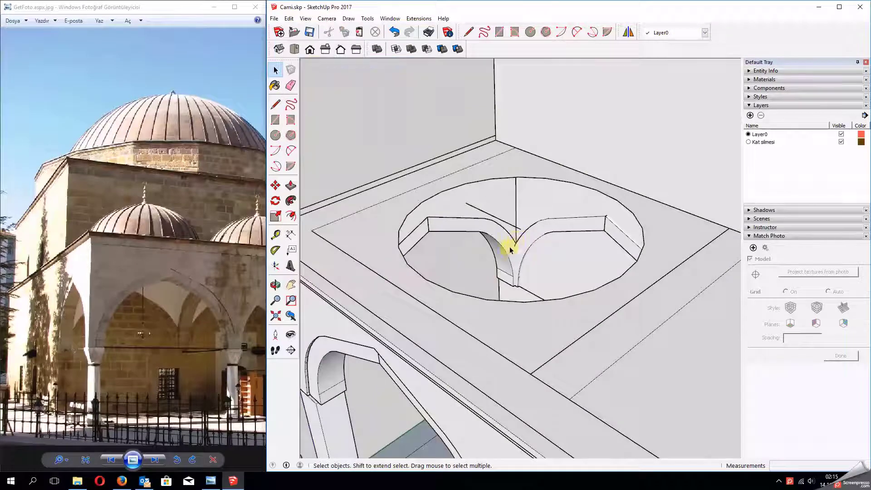
Step: Push/pull the arch rib face out 0.05 into a solid rib
scroll(510, 248, "up", 2)
mouse_move(521, 240)
middle_mouse_down()
mouse_move(531, 270)
mouse_move(577, 326)
mouse_move(534, 277)
middle_mouse_up()
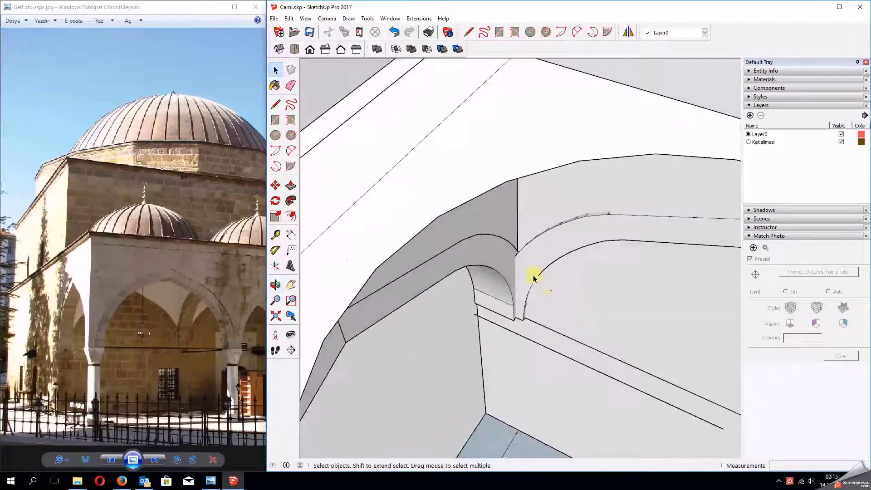
scroll(526, 267, "up", 2)
scroll(521, 236, "up", 2)
scroll(521, 246, "up", 2)
mouse_move(521, 247)
middle_mouse_down()
mouse_move(527, 303)
mouse_move(526, 255)
middle_mouse_up()
scroll(508, 224, "down", 2)
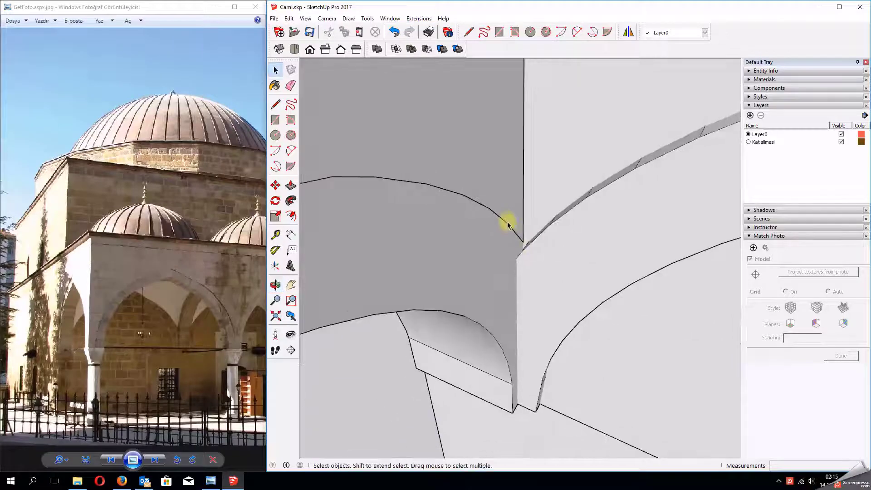
mouse_move(508, 224)
middle_mouse_down()
mouse_move(543, 262)
mouse_move(508, 244)
mouse_move(470, 251)
middle_mouse_up()
key("p")
left_click(477, 248)
type("0.05m")
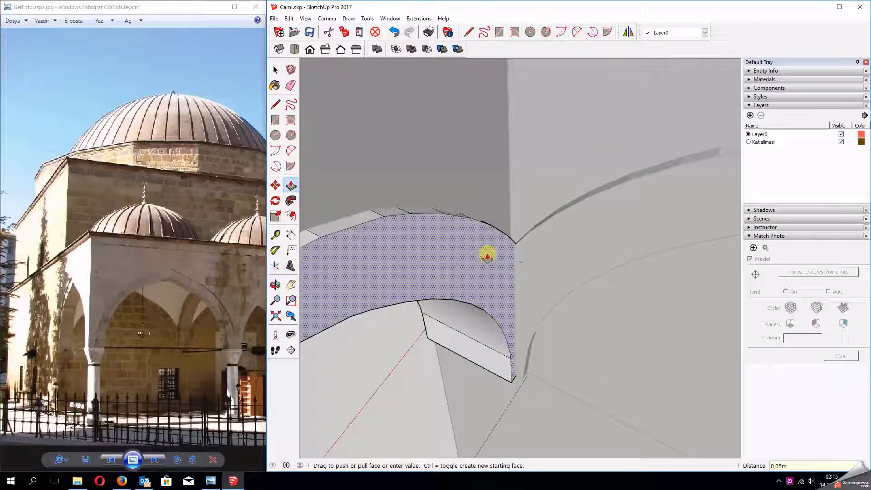
left_click(486, 256)
key("space")
Step: Push/pull the rib's narrow end face on the other side to thicken it
mouse_move(466, 243)
middle_mouse_down()
mouse_move(423, 210)
mouse_move(418, 188)
mouse_move(338, 241)
mouse_move(349, 204)
middle_mouse_up()
scroll(422, 193, "down", 5)
scroll(349, 207, "up", 5)
scroll(350, 208, "up", 3)
key("p")
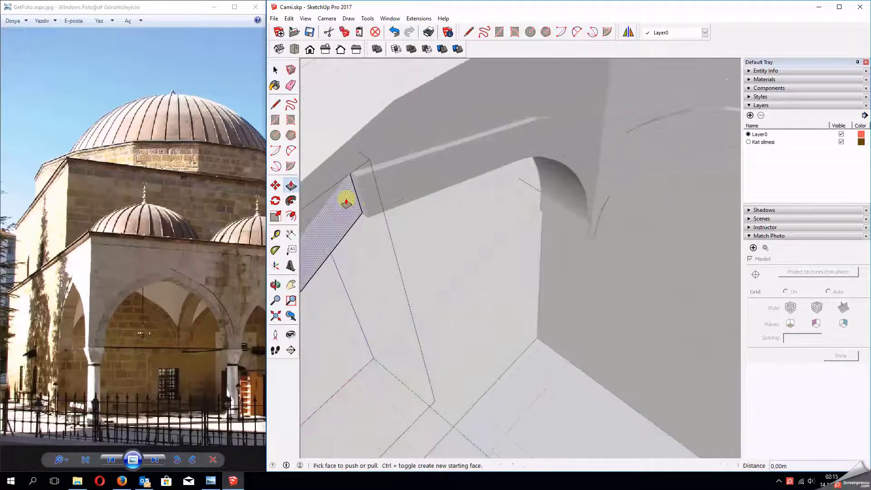
left_click(347, 195)
key("space")
scroll(361, 189, "down", 3)
scroll(407, 181, "down", 3)
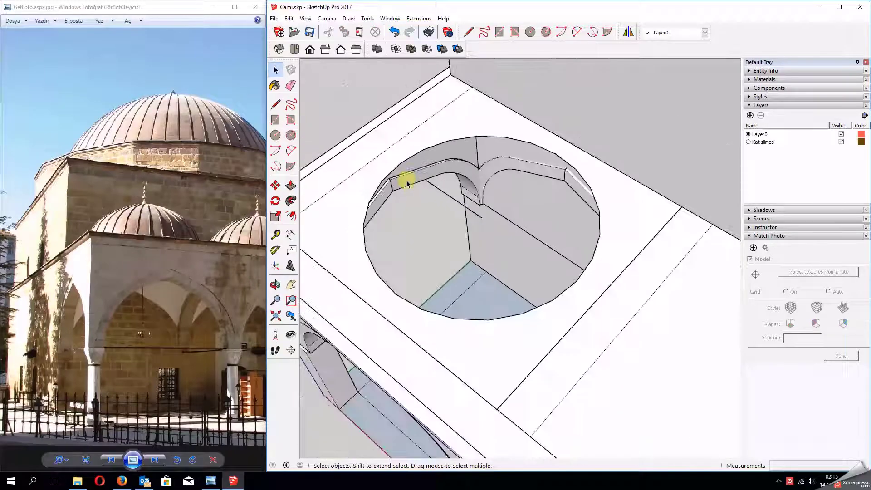
scroll(406, 181, "down", 2)
scroll(401, 203, "down", 5)
mouse_move(395, 228)
middle_mouse_down()
mouse_move(576, 94)
mouse_move(686, 178)
middle_mouse_up()
scroll(604, 200, "up", 5)
Step: Select the connected rib edges at the arch and delete them
scroll(501, 224, "down", 4)
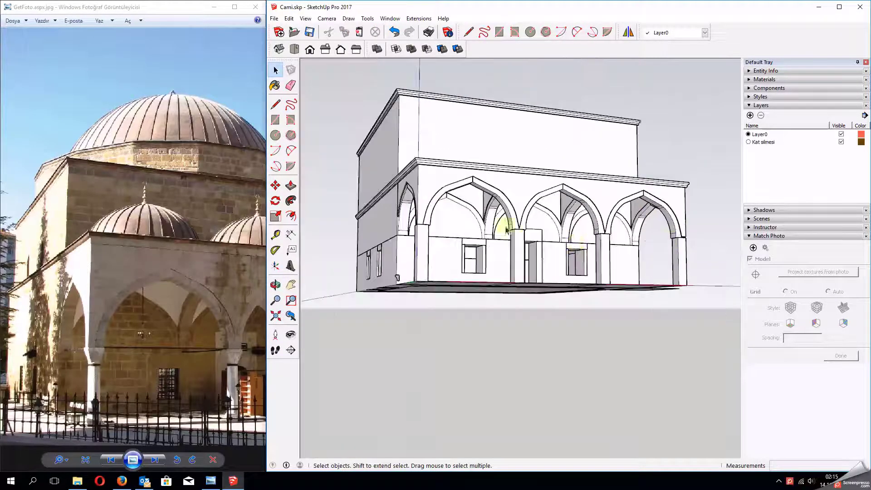
mouse_move(502, 224)
middle_mouse_down()
mouse_move(431, 216)
mouse_move(486, 218)
mouse_move(579, 284)
mouse_move(499, 254)
middle_mouse_up()
scroll(486, 218, "up", 4)
scroll(490, 229, "up", 3)
scroll(490, 230, "up", 1)
scroll(490, 229, "up", 1)
mouse_move(281, 233)
middle_mouse_down()
mouse_move(573, 270)
mouse_move(564, 287)
middle_mouse_up()
scroll(564, 287, "up", 3)
scroll(520, 237, "up", 1)
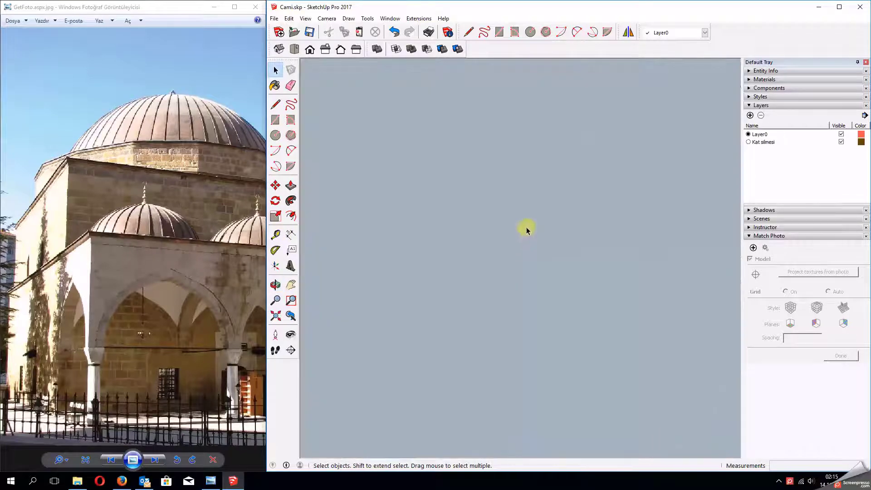
scroll(526, 230, "down", 3)
mouse_move(519, 228)
middle_mouse_down()
mouse_move(466, 233)
mouse_move(496, 227)
mouse_move(515, 252)
mouse_move(530, 251)
mouse_move(467, 243)
mouse_move(432, 158)
middle_mouse_up()
left_click(432, 151)
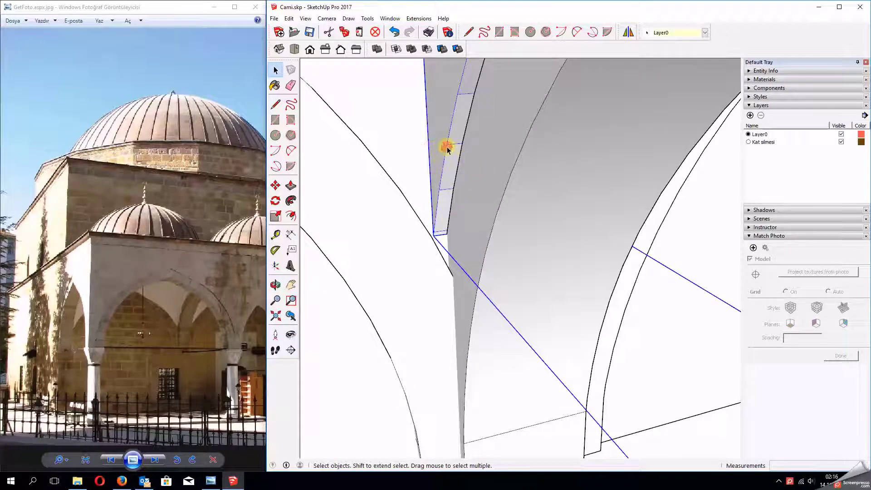
key("Delete")
Step: Push/pull the second vault rib face outward so both meeting ribs are solid
key("p")
left_click_drag(460, 195, 441, 196)
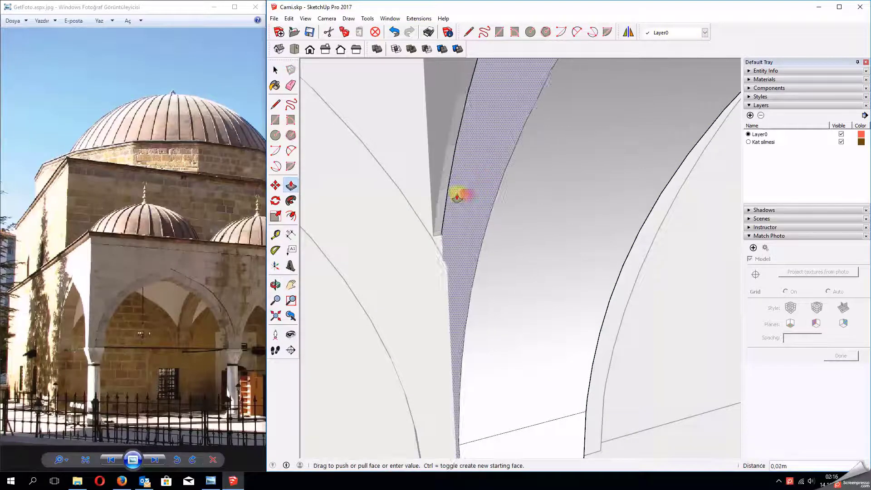
key("Return")
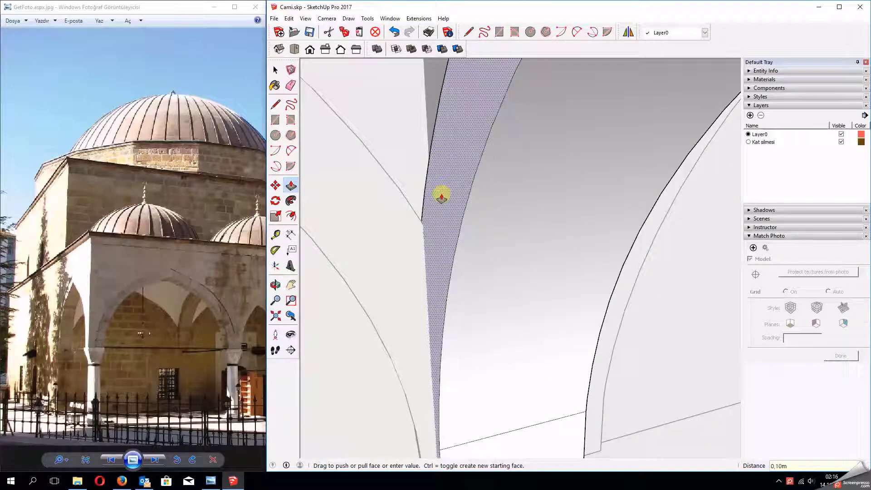
scroll(445, 196, "down", 3)
mouse_move(451, 194)
middle_mouse_down()
mouse_move(496, 296)
mouse_move(578, 380)
mouse_move(567, 445)
mouse_move(543, 379)
mouse_move(352, 286)
mouse_move(161, 244)
mouse_move(451, 222)
middle_mouse_up()
left_click_drag(469, 214, 474, 217)
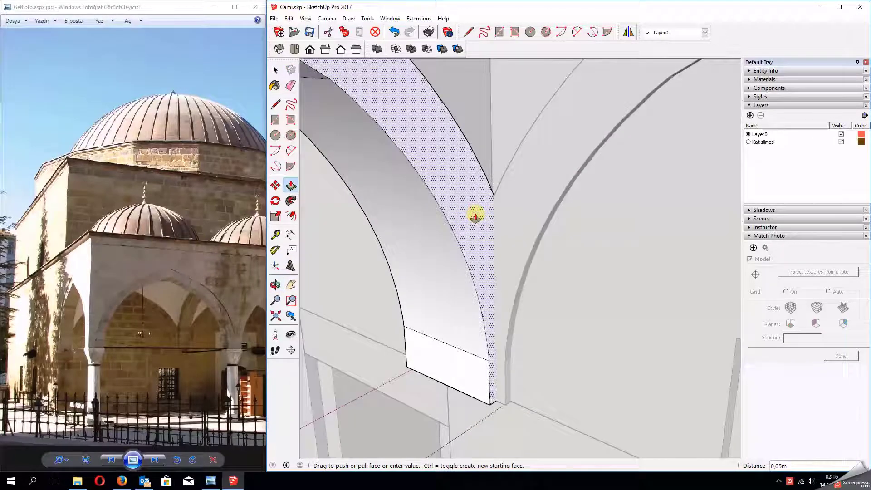
key("space")
Step: Zoom to extents and delete the flat roof slab face over the portico bays
scroll(480, 166, "down", 3)
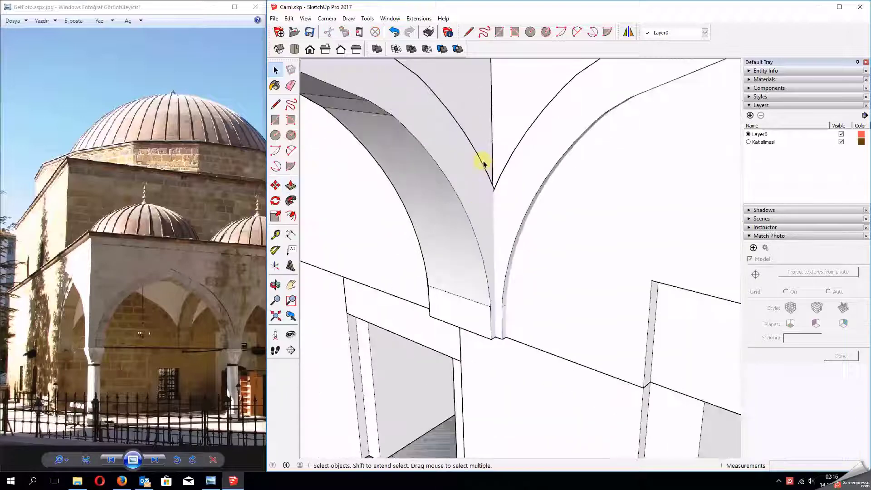
scroll(478, 164, "up", 1)
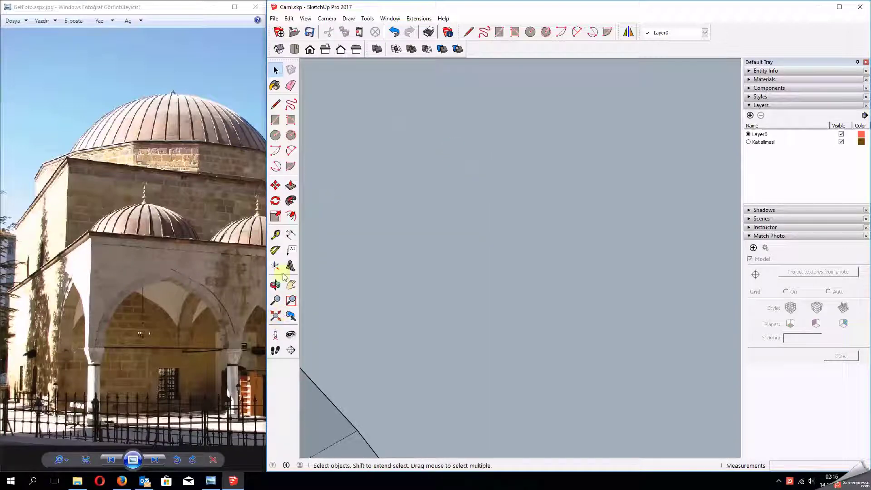
left_click(283, 323)
mouse_move(414, 259)
middle_mouse_down()
mouse_move(485, 241)
mouse_move(437, 261)
middle_mouse_up()
scroll(486, 240, "up", 3)
scroll(438, 261, "up", 3)
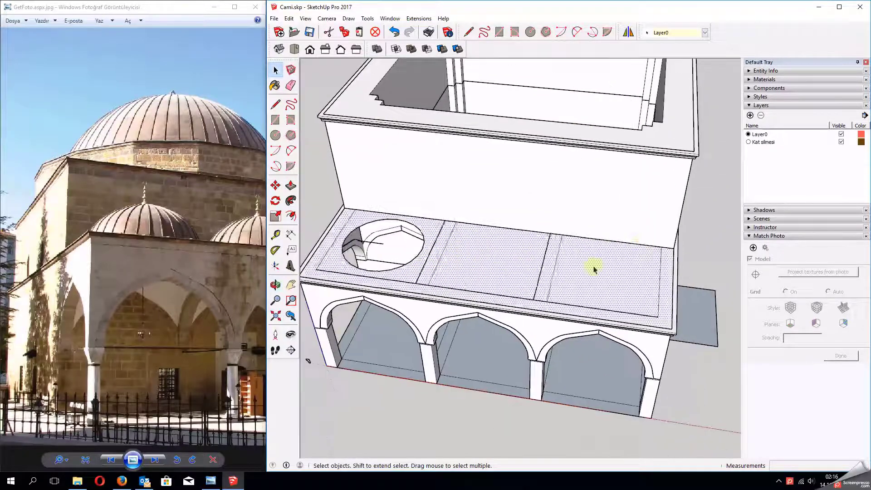
key("Delete")
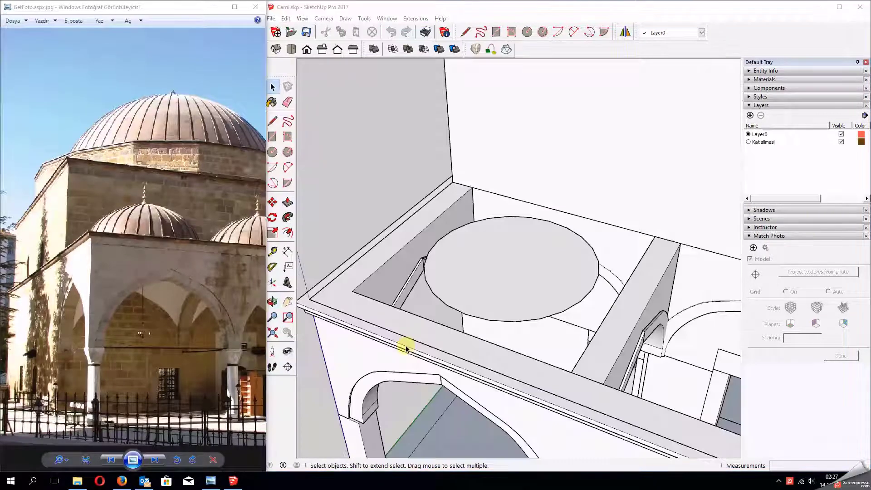
Step: Delete the circular face in the roof bay
left_click(467, 280)
mouse_move(466, 281)
middle_mouse_down()
mouse_move(476, 331)
mouse_move(467, 311)
mouse_move(501, 299)
mouse_move(486, 233)
mouse_move(492, 220)
mouse_move(505, 263)
mouse_move(504, 254)
middle_mouse_up()
key("Delete")
scroll(515, 303, "up", 3)
scroll(491, 220, "up", 2)
Step: Draw a helper line from the corner point to the circle's edge
key("l")
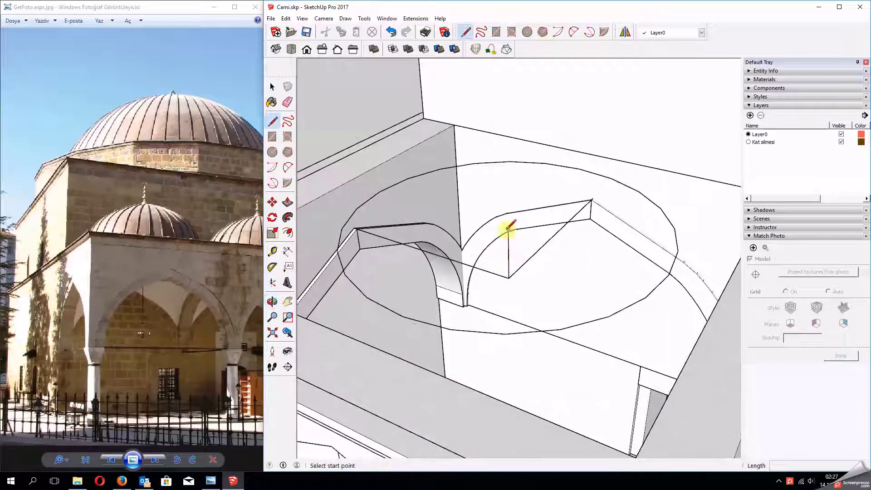
left_click(508, 229)
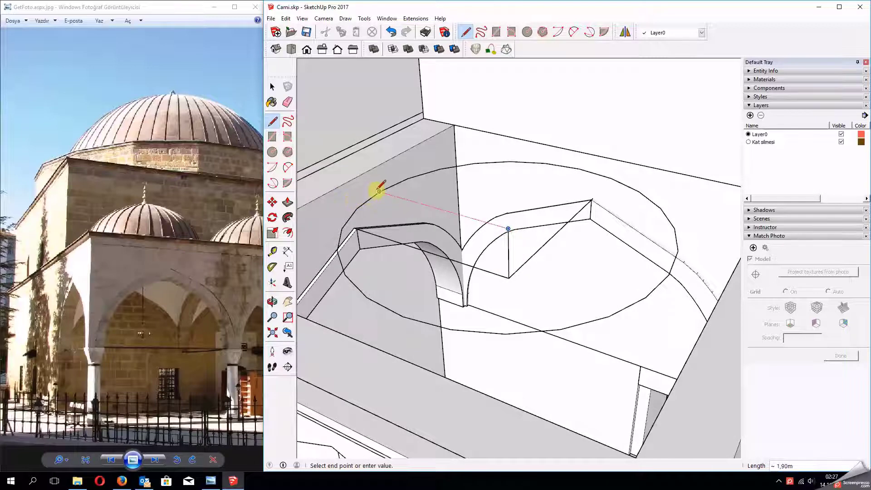
left_click(508, 228)
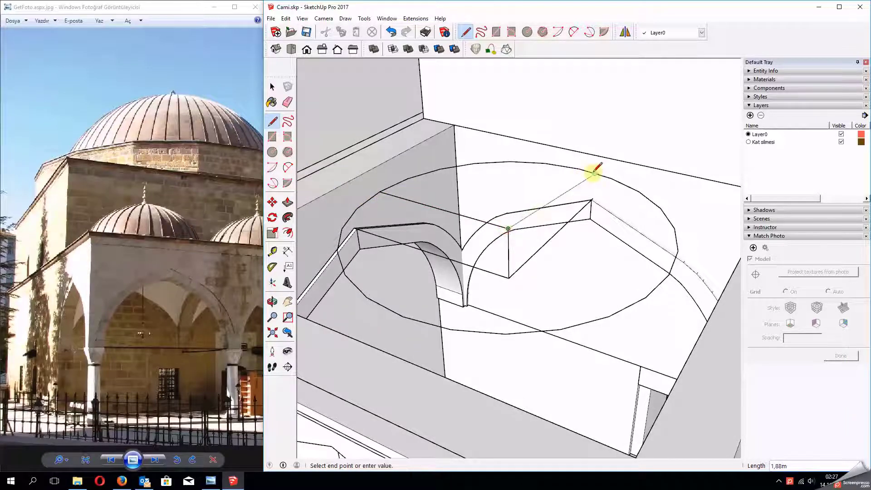
left_click(580, 168)
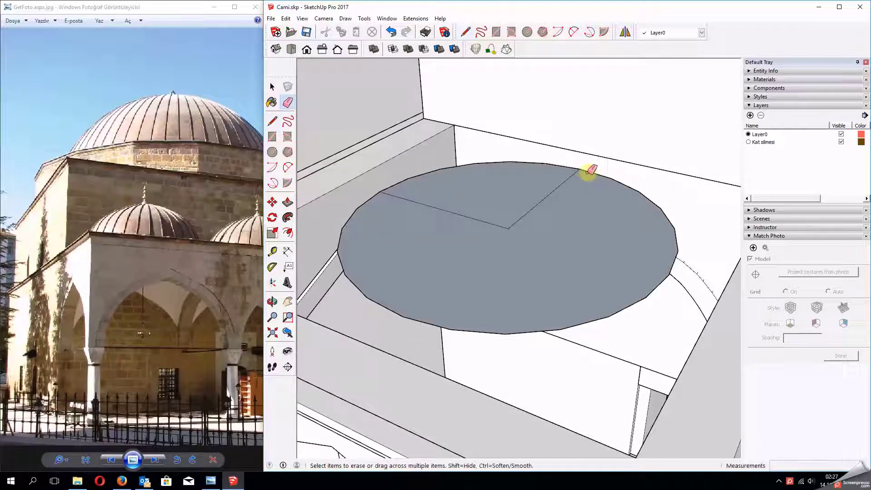
Step: Erase the circle face and the helper edges, leaving only arc fragments
key("e")
left_click(588, 170)
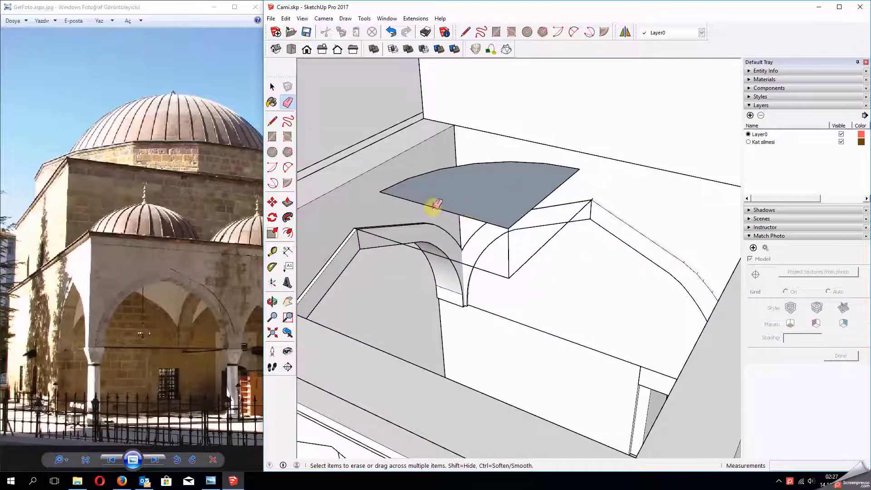
left_click(433, 205)
left_click(558, 186)
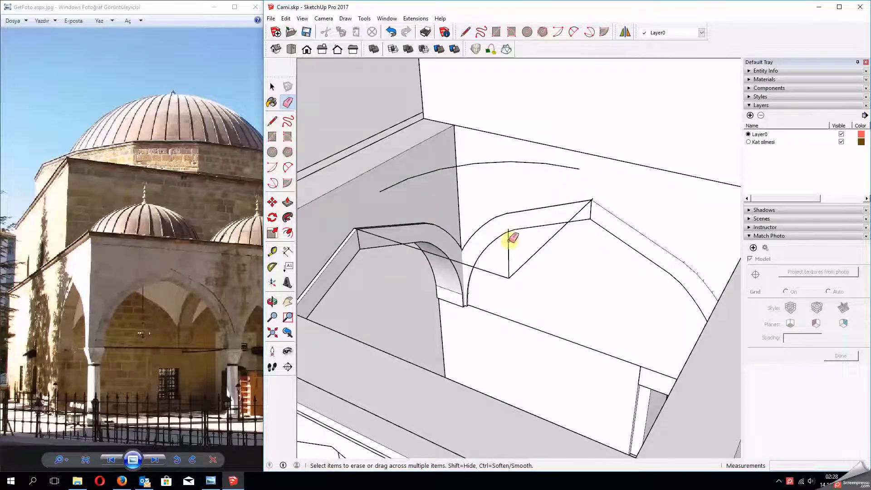
left_click(509, 240)
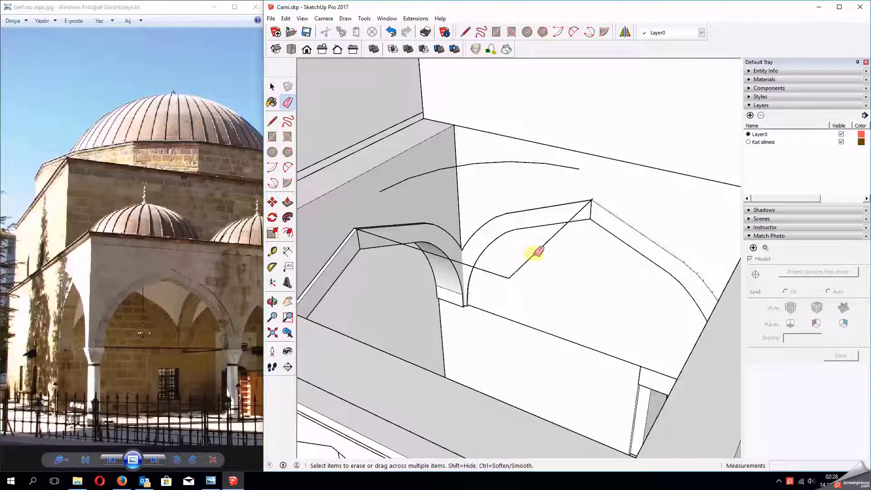
left_click(507, 274)
Step: Draw a triangular helper face between the wall above the arch and the ledge corner
middle_click_drag(424, 229, 416, 206)
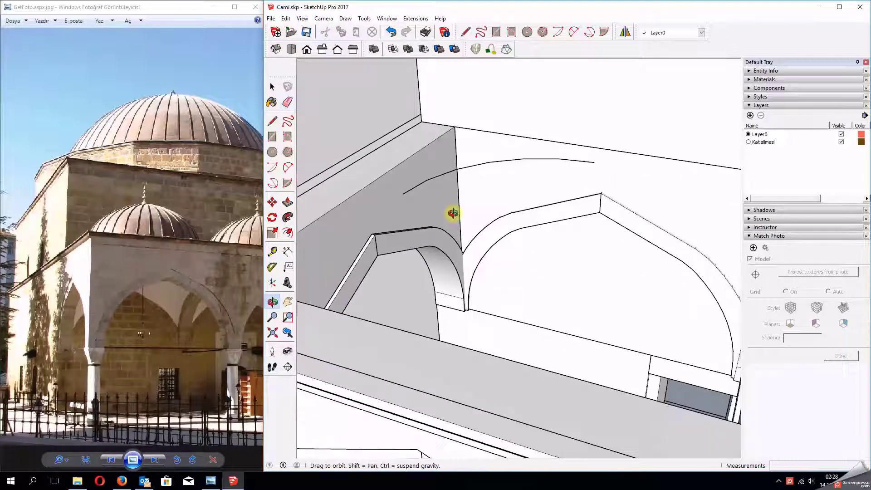
key("l")
scroll(416, 204, "up", 2)
left_click(419, 222)
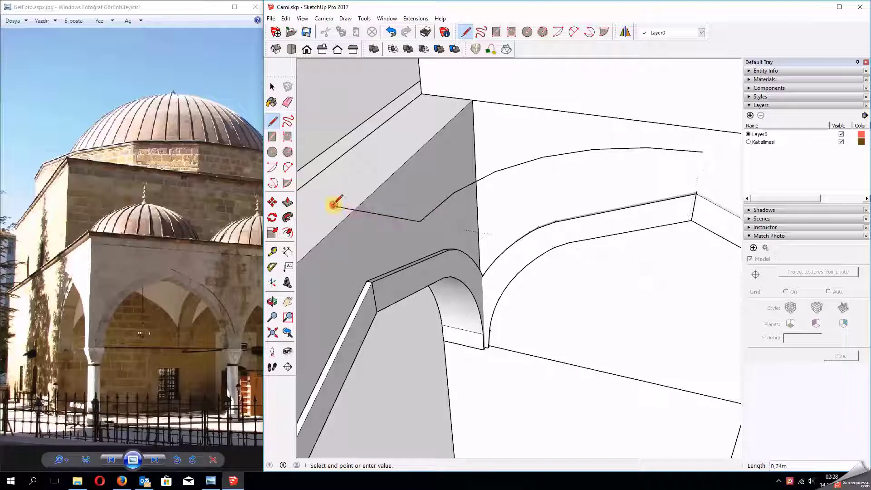
left_click(334, 205)
left_click(371, 282)
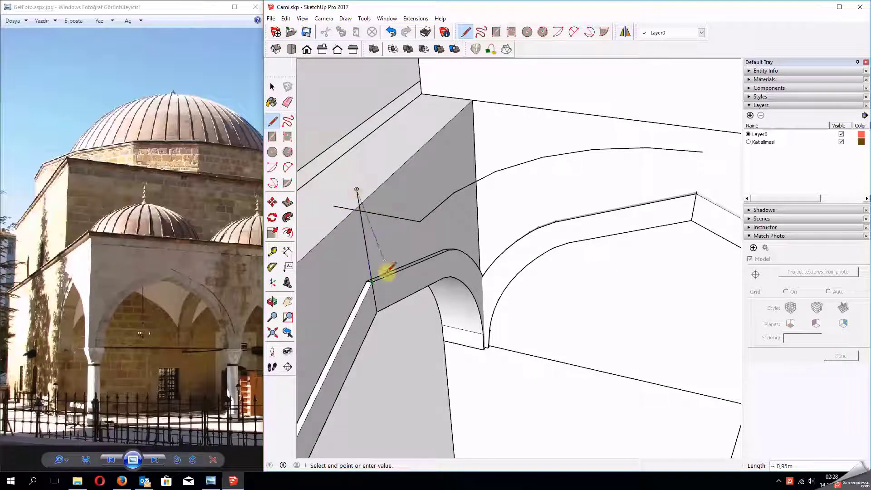
key("Escape")
left_click(371, 282)
left_click(420, 221)
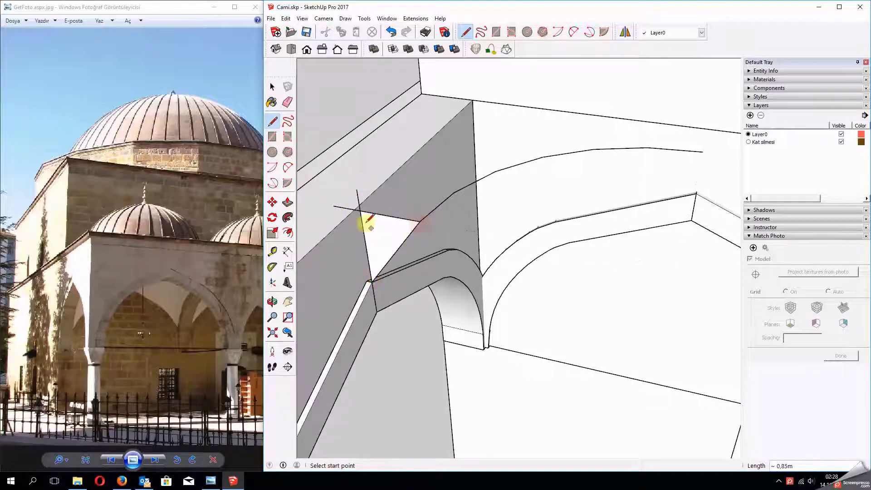
Step: Draw a 2 Point Arc from the ledge corner to the triangle's top corner
scroll(368, 219, "up", 1)
scroll(361, 196, "up", 1)
key("a")
left_click(385, 280)
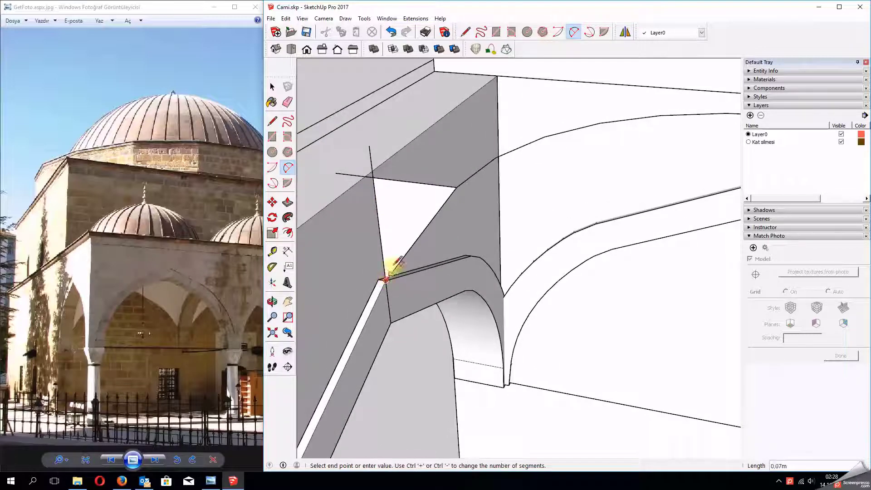
left_click(456, 187)
scroll(407, 210, "up", 1)
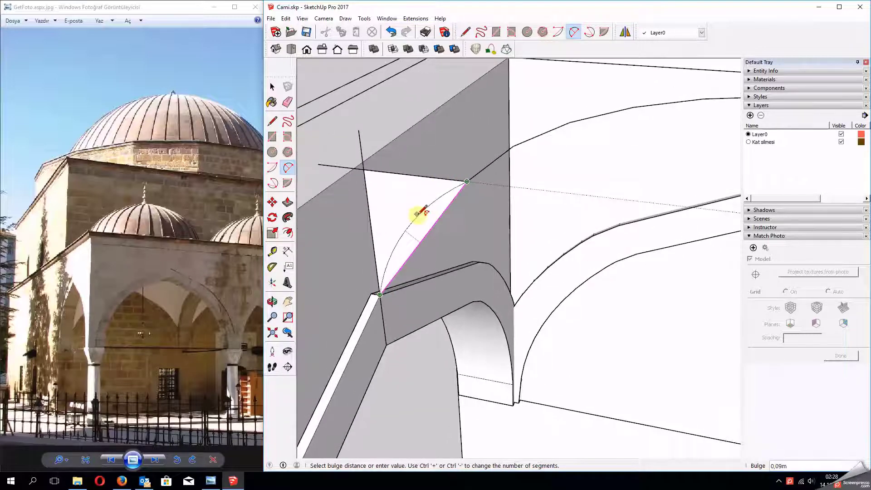
left_click(415, 210)
Step: Erase the helper edges and select the edges at the ledge corner
key("e")
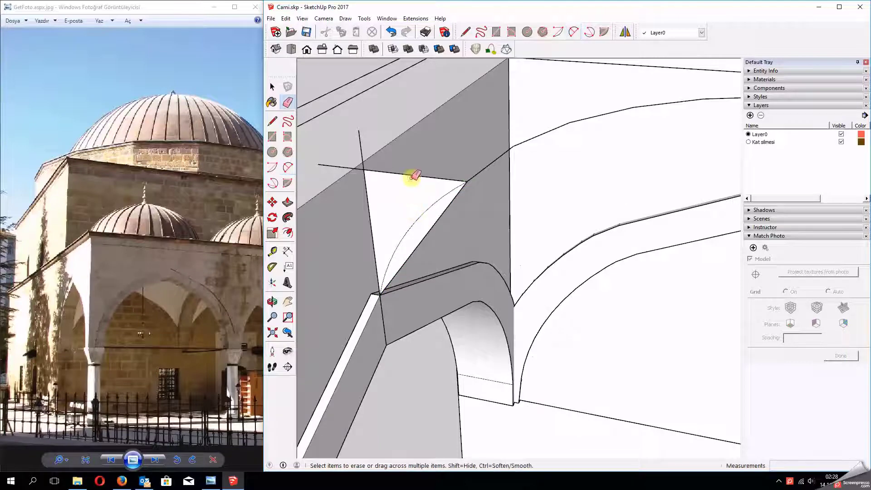
left_click(413, 176)
left_click(366, 186)
left_click_drag(365, 171, 361, 171)
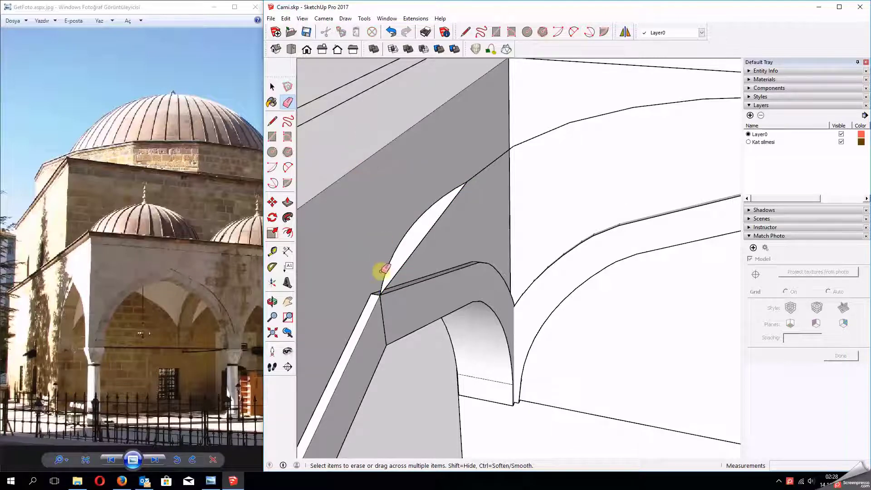
key("space")
left_click(377, 296)
left_click(408, 264)
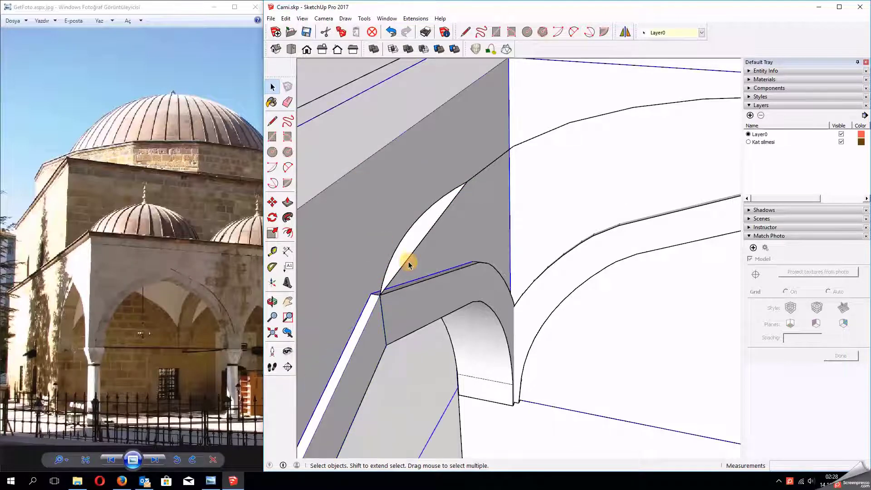
mouse_move(405, 259)
middle_mouse_down()
mouse_move(557, 232)
mouse_move(346, 246)
middle_mouse_up()
Step: Draw a helper triangle of lines from the opposite arch corner up the wall and back
scroll(573, 258, "up", 3)
scroll(585, 272, "up", 2)
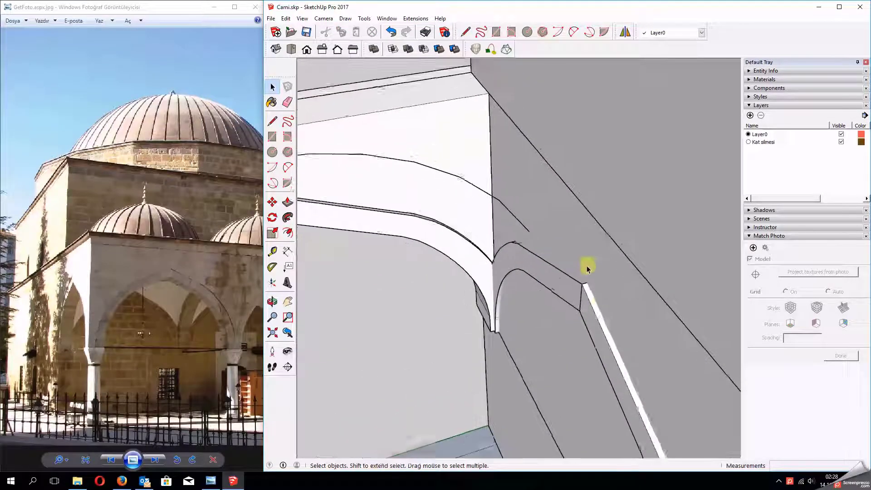
scroll(586, 297, "up", 2)
left_click(579, 289)
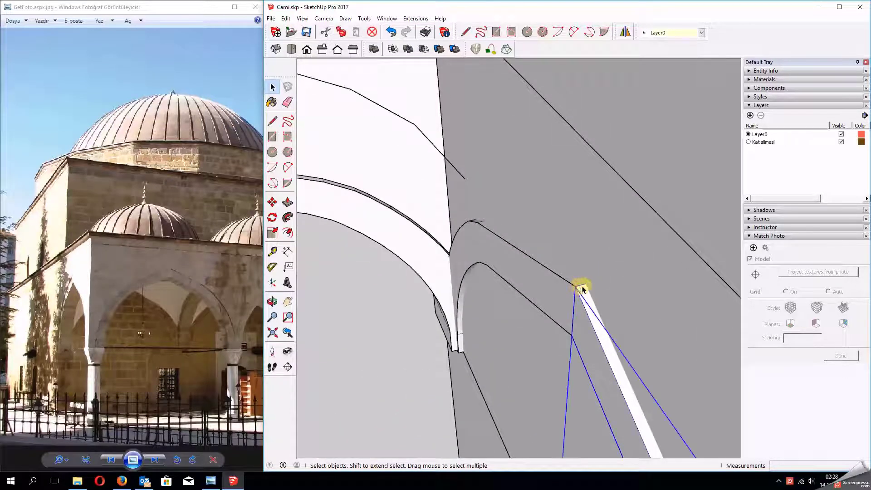
key("l")
left_click(575, 286)
scroll(575, 287, "down", 1)
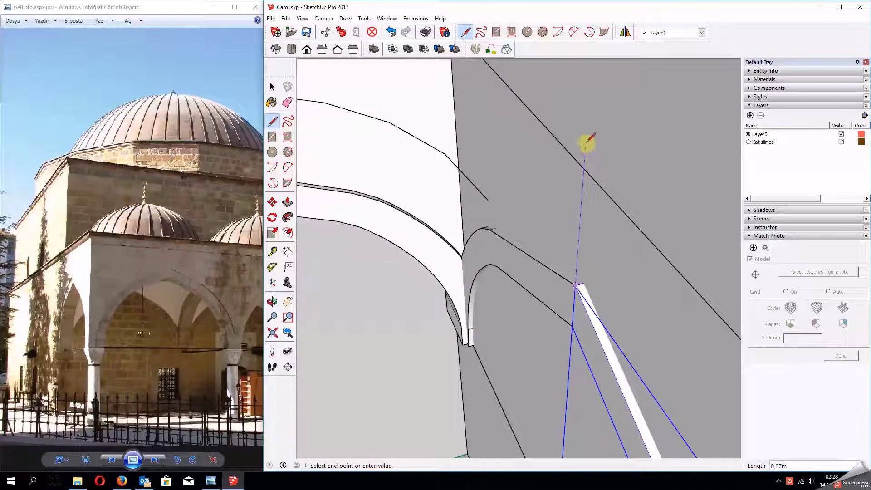
left_click(585, 138)
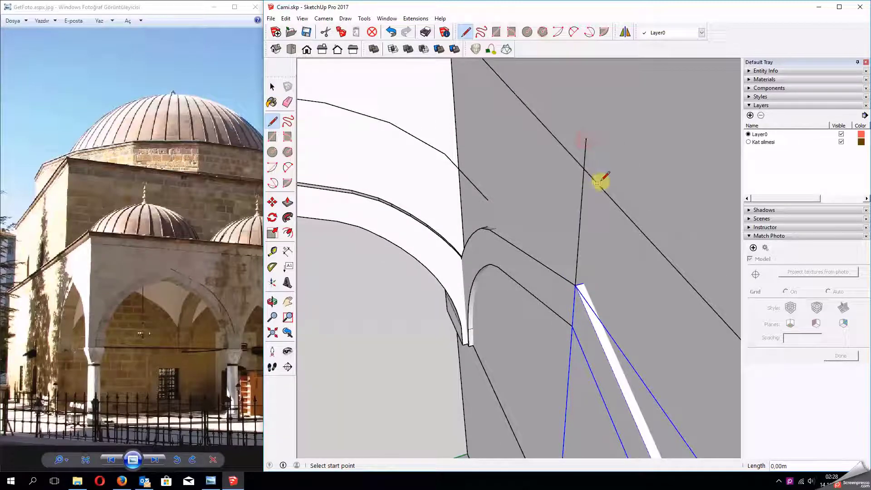
left_click(582, 284)
left_click(592, 177)
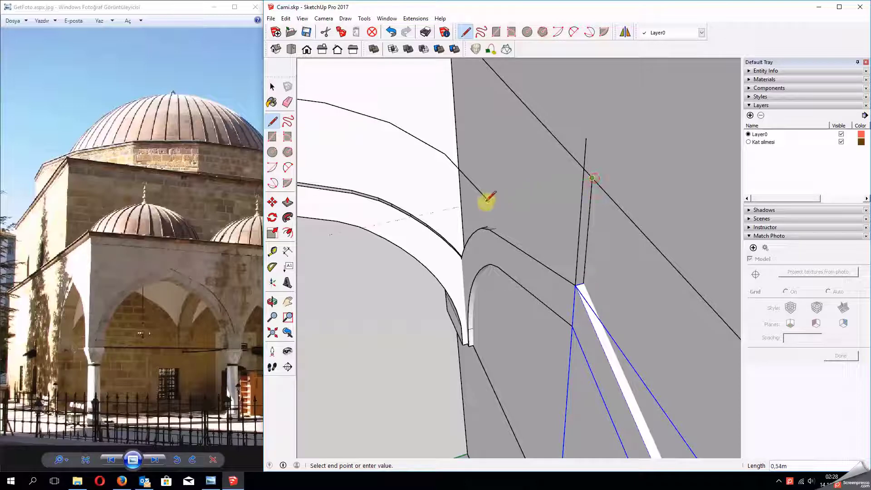
left_click(575, 284)
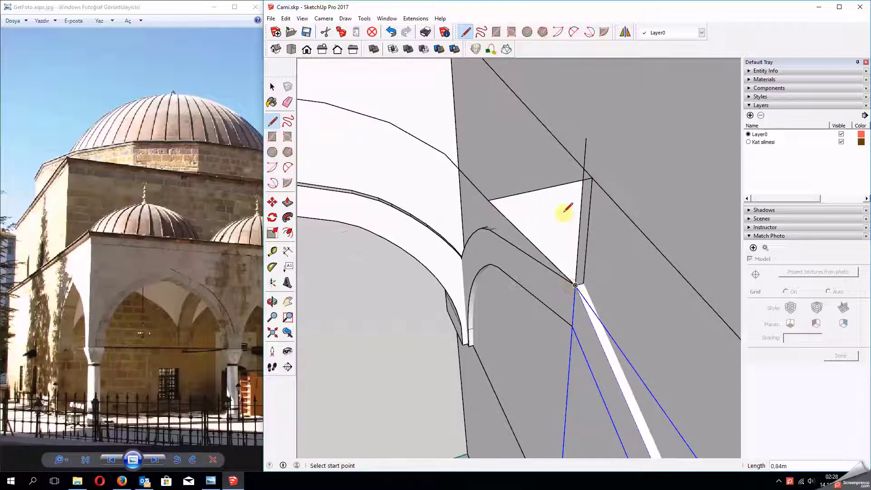
Step: Draw a 2 Point Arc from the wall edge to the corner vertex, bulged into a curve
key("a")
left_click(488, 199)
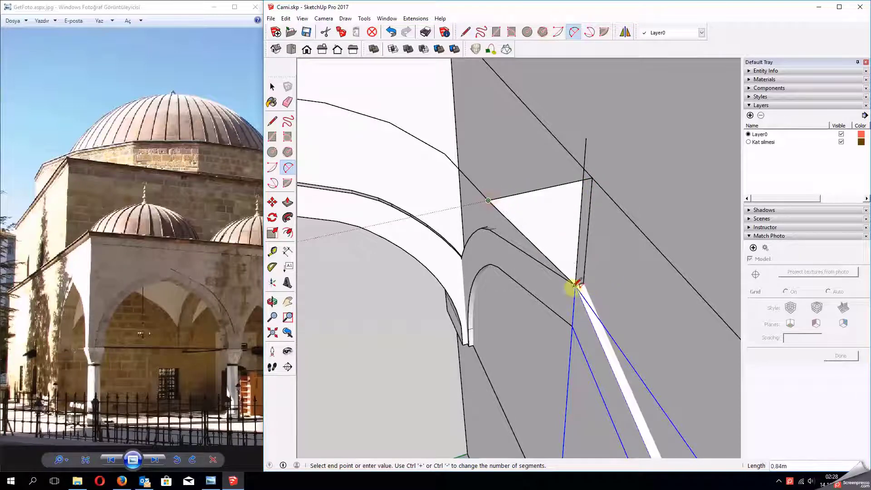
left_click(575, 285)
scroll(544, 225, "up", 1)
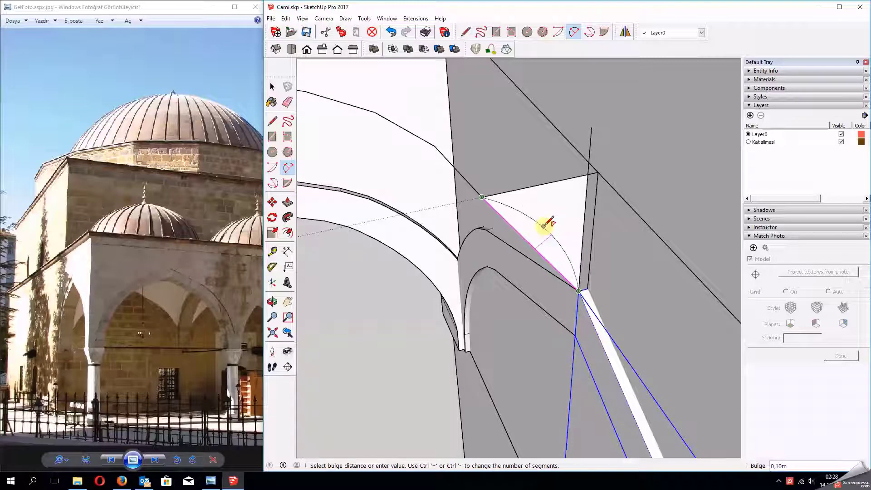
left_click(544, 226)
Step: Erase the triangle's diagonal and top edges, leaving only the curved arc
key("e")
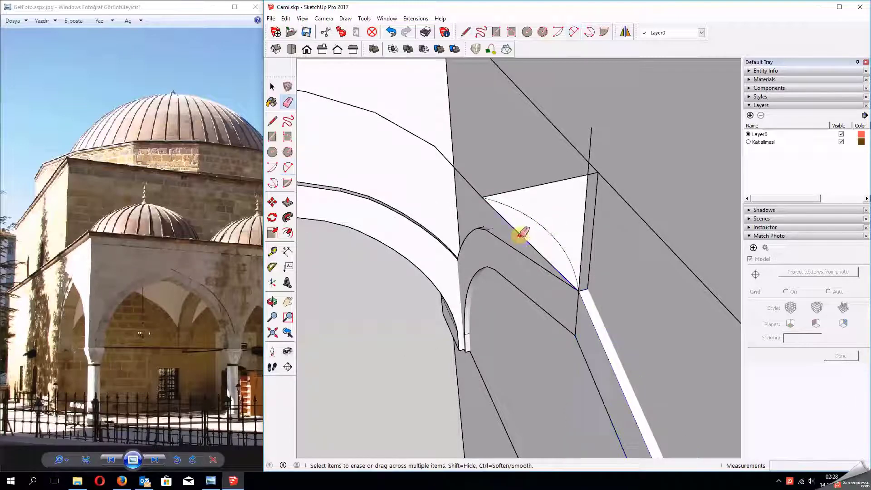
left_click(519, 233)
left_click(565, 181)
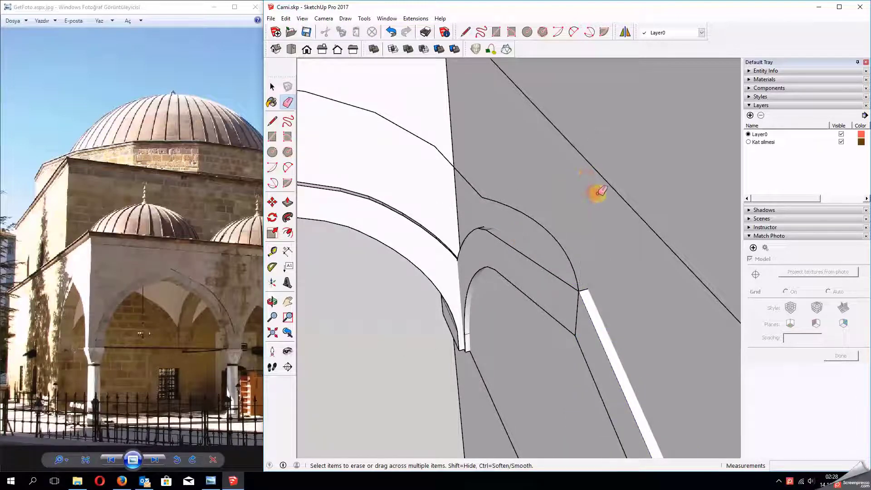
key("space")
left_click(586, 290)
scroll(587, 292, "down", 1)
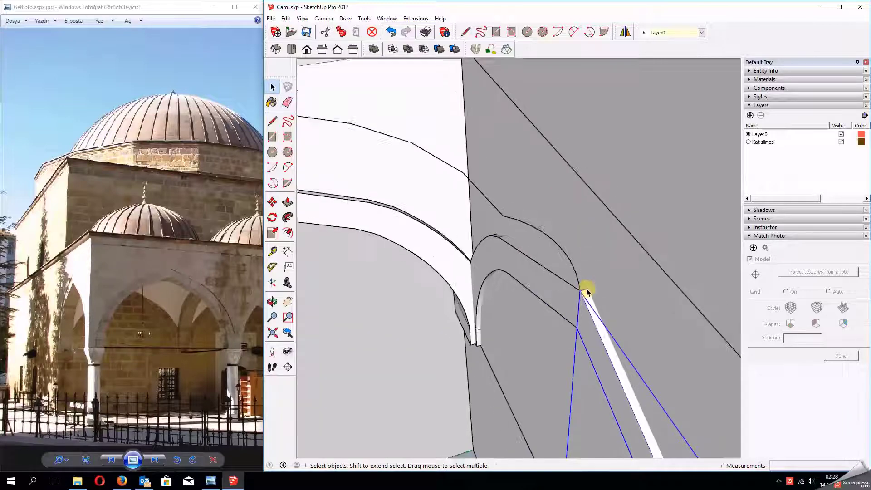
Step: Select and erase the stray edges running down from the rib's corner
middle_click_drag(591, 287, 587, 255)
left_click(562, 240)
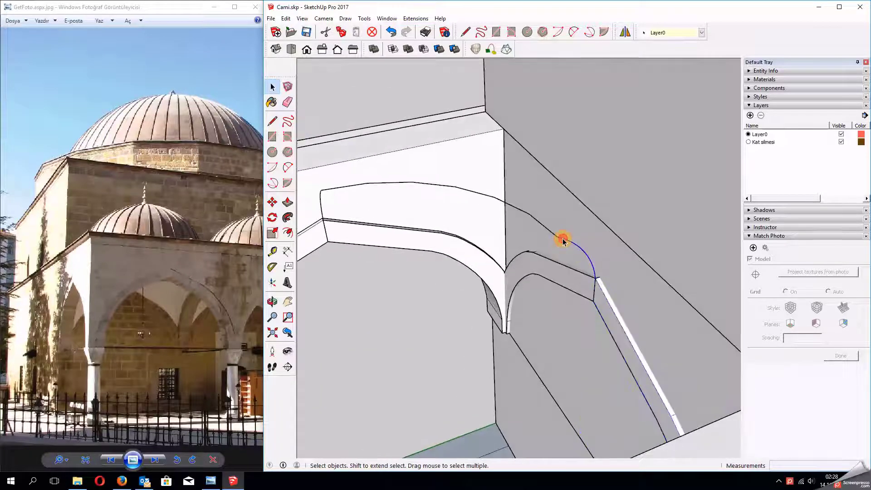
right_click(563, 241)
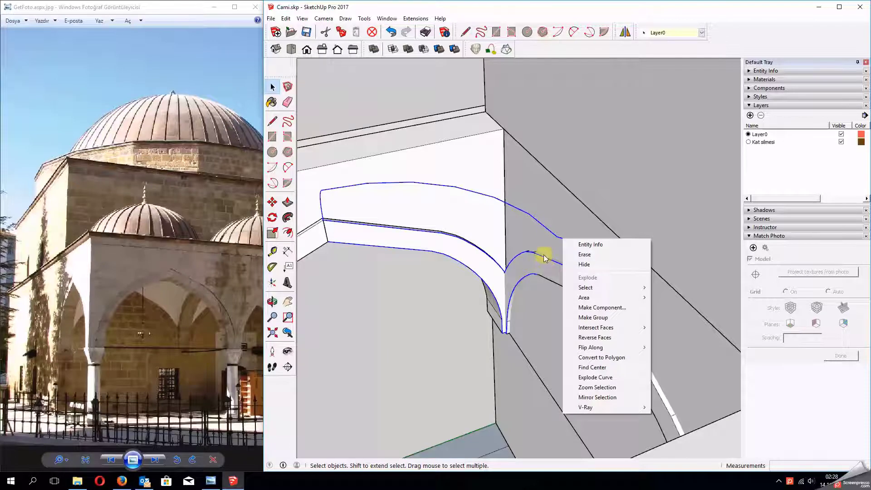
left_click(528, 277)
left_click(594, 293)
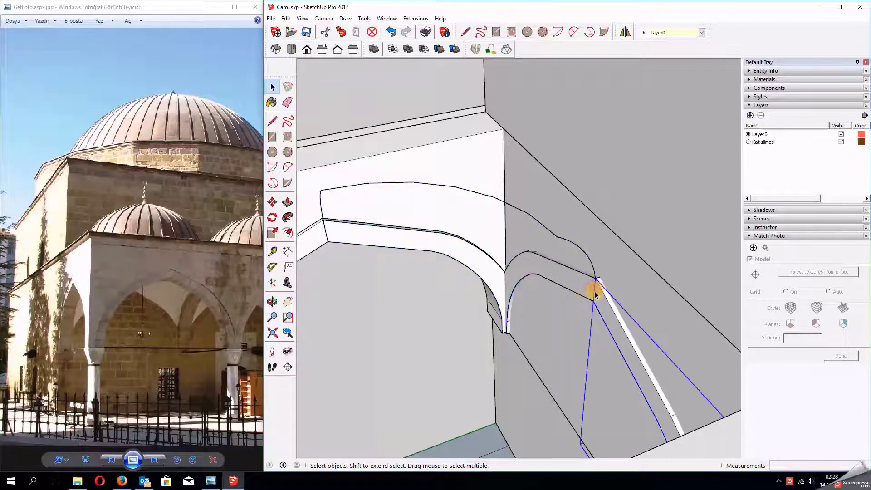
right_click(595, 294)
left_click(584, 288)
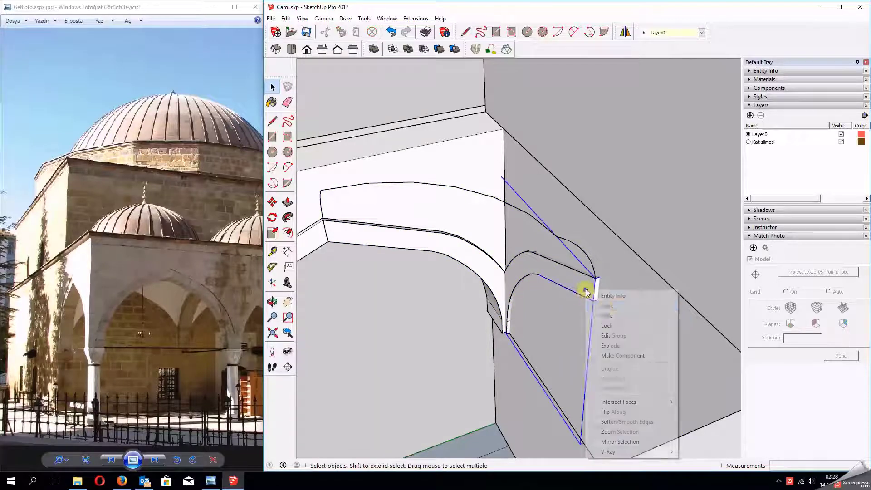
right_click(586, 290)
left_click(606, 308)
Step: Hide the curved group and the group beneath the rib profile
right_click(375, 236)
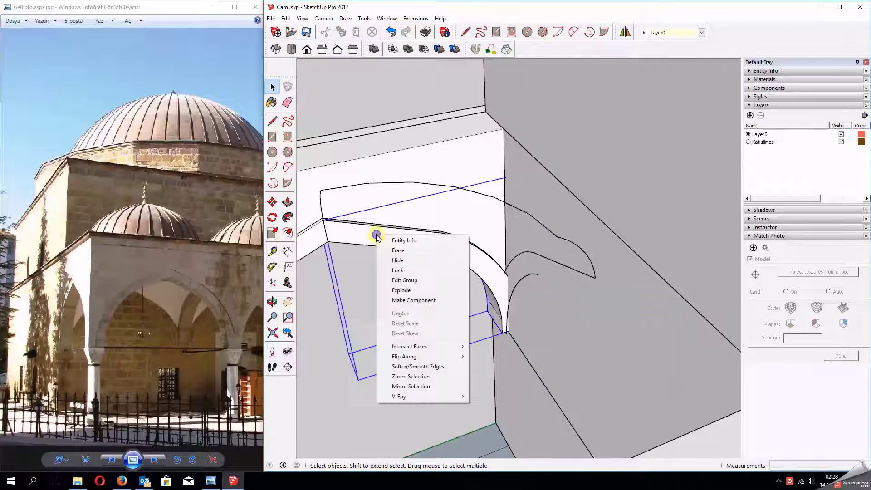
left_click(404, 263)
right_click(316, 230)
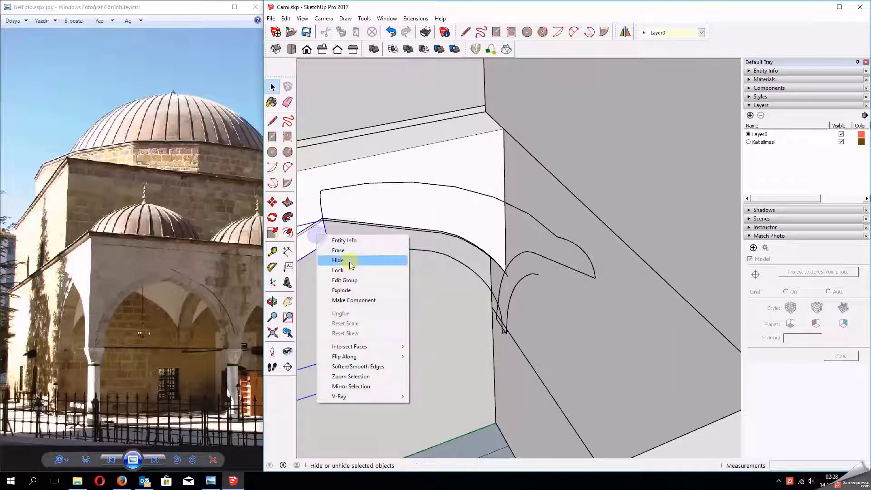
left_click(349, 259)
Step: Zoom in on the arch junction and draw a line closing a triangular face
mouse_move(379, 263)
middle_mouse_down()
mouse_move(509, 254)
mouse_move(491, 289)
middle_mouse_up()
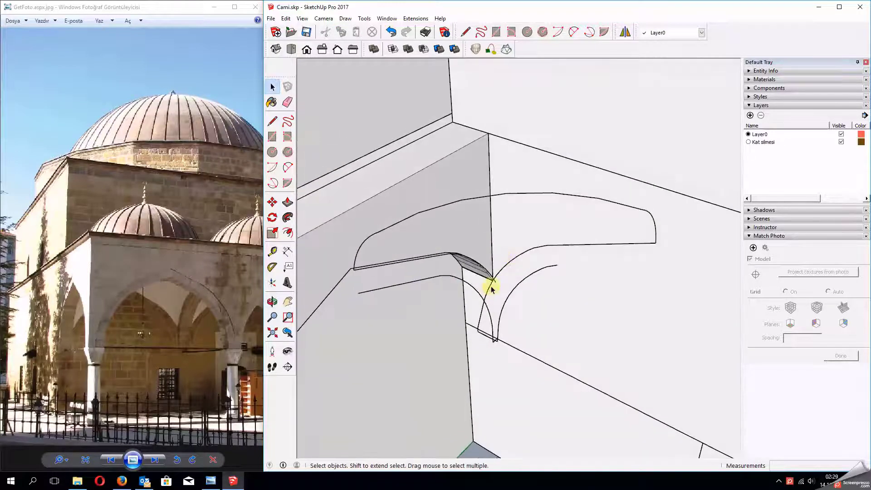
scroll(491, 288, "up", 2)
scroll(494, 281, "up", 2)
scroll(495, 278, "up", 2)
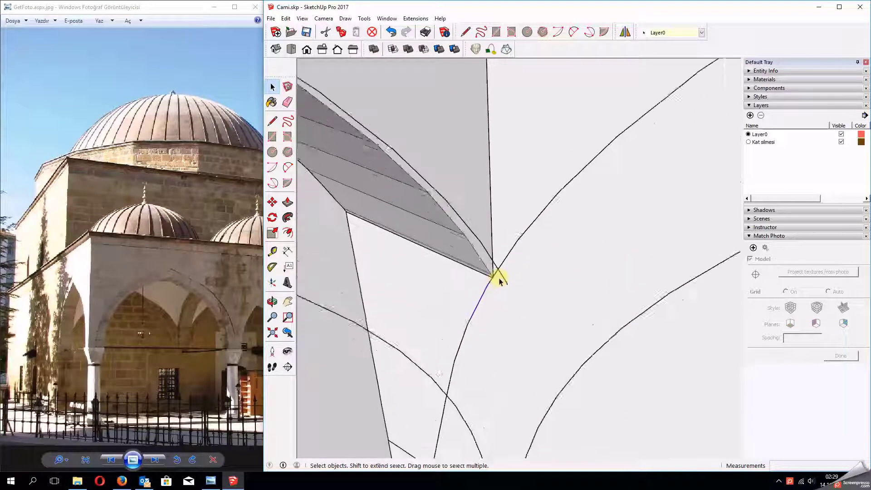
scroll(495, 275, "up", 2)
mouse_move(500, 272)
middle_mouse_down()
mouse_move(533, 307)
mouse_move(490, 269)
mouse_move(509, 324)
mouse_move(497, 366)
mouse_move(482, 346)
mouse_move(497, 315)
middle_mouse_up()
scroll(497, 315, "up", 1)
scroll(504, 308, "up", 1)
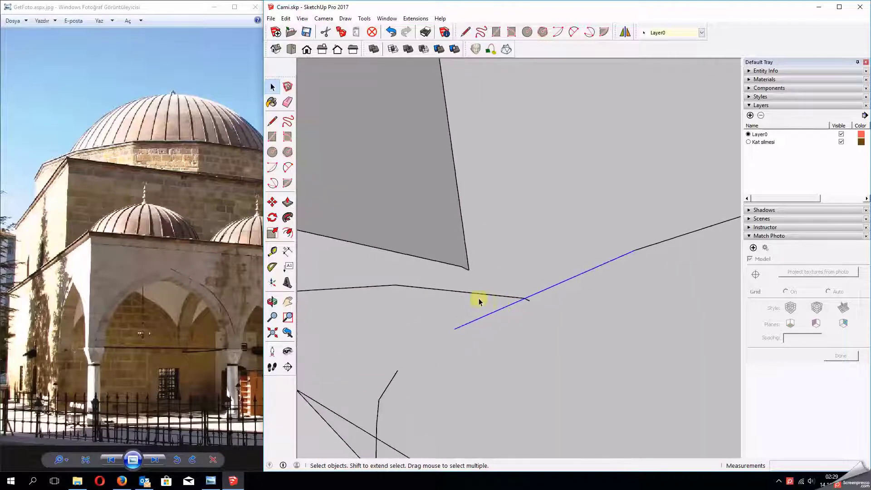
key("l")
mouse_move(497, 301)
middle_mouse_down()
mouse_move(509, 346)
mouse_move(526, 277)
mouse_move(525, 285)
middle_mouse_up()
left_click(531, 283)
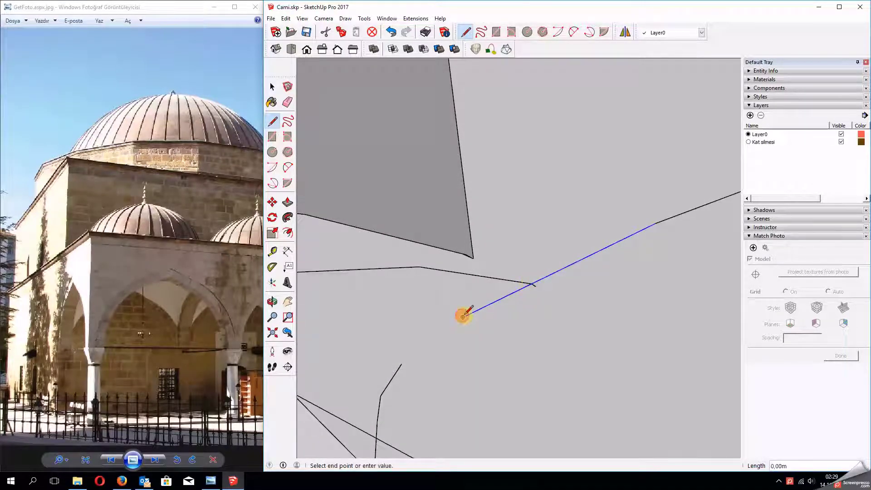
middle_click_drag(463, 316, 437, 233)
left_click(409, 168)
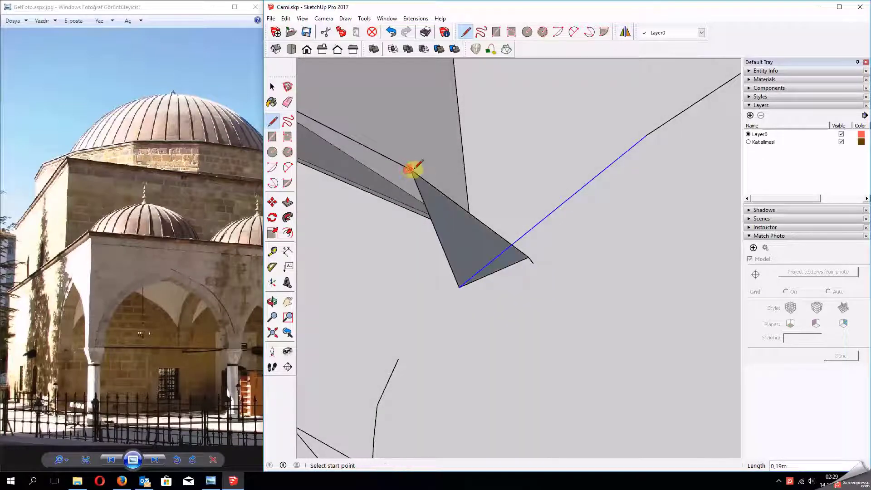
Step: Draw lines from the triangle tip to the far edge, closing the remaining corner faces
middle_click_drag(492, 249, 529, 287)
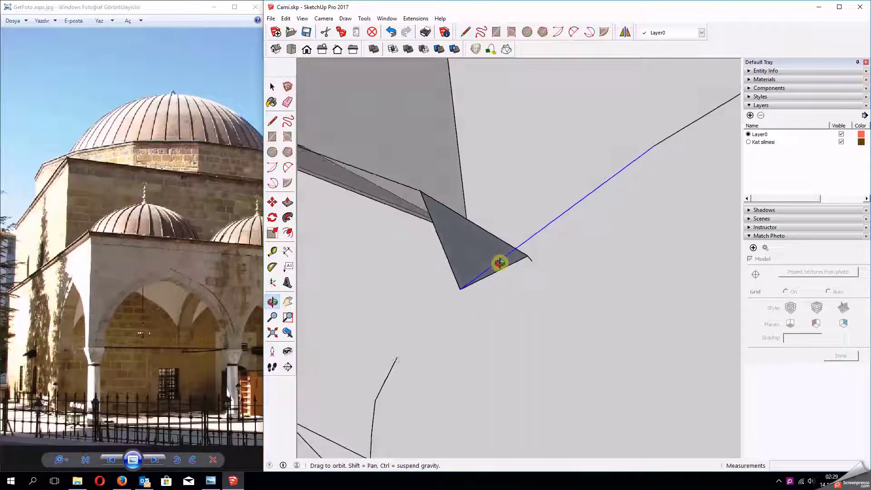
left_click(525, 247)
left_click(672, 173)
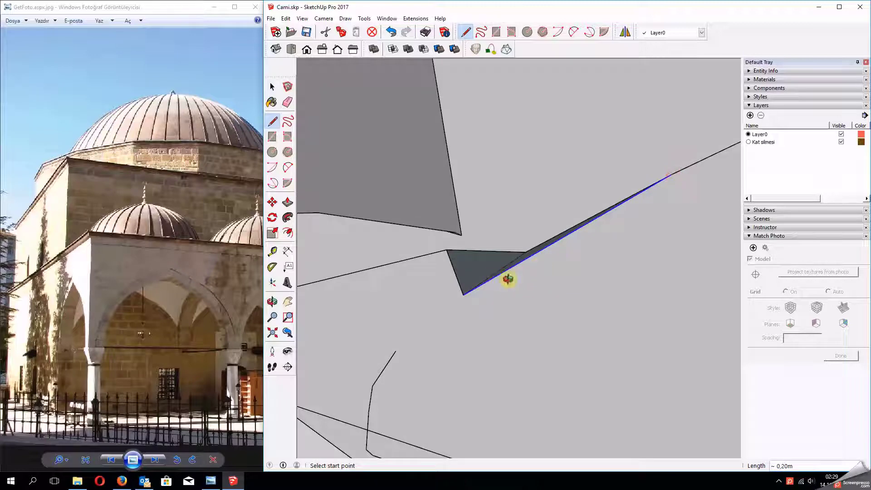
mouse_move(508, 279)
middle_mouse_down()
mouse_move(496, 228)
mouse_move(439, 105)
middle_mouse_up()
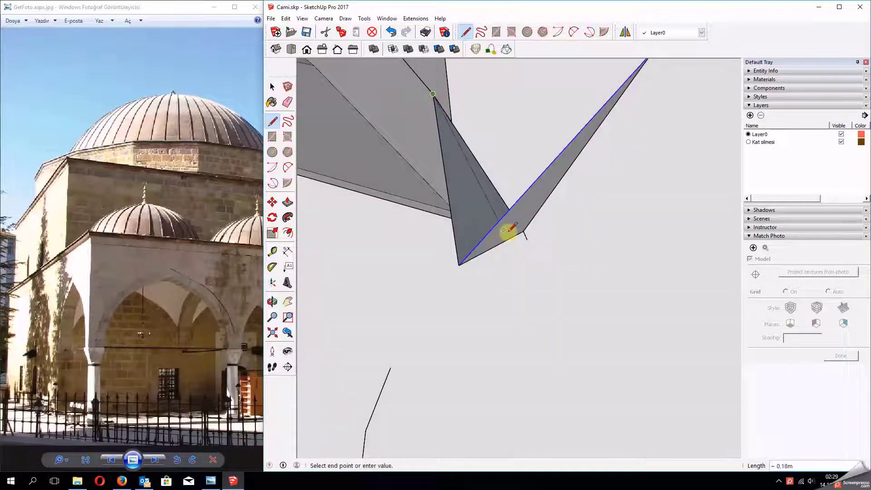
scroll(509, 236, "down", 1)
scroll(515, 238, "down", 2)
scroll(516, 239, "up", 2)
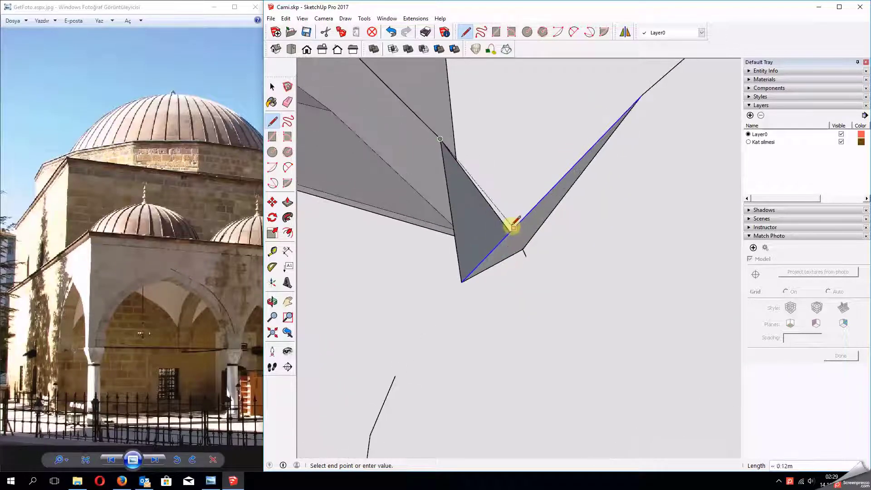
mouse_move(515, 229)
middle_mouse_down()
mouse_move(498, 140)
mouse_move(517, 191)
mouse_move(479, 141)
mouse_move(499, 170)
middle_mouse_up()
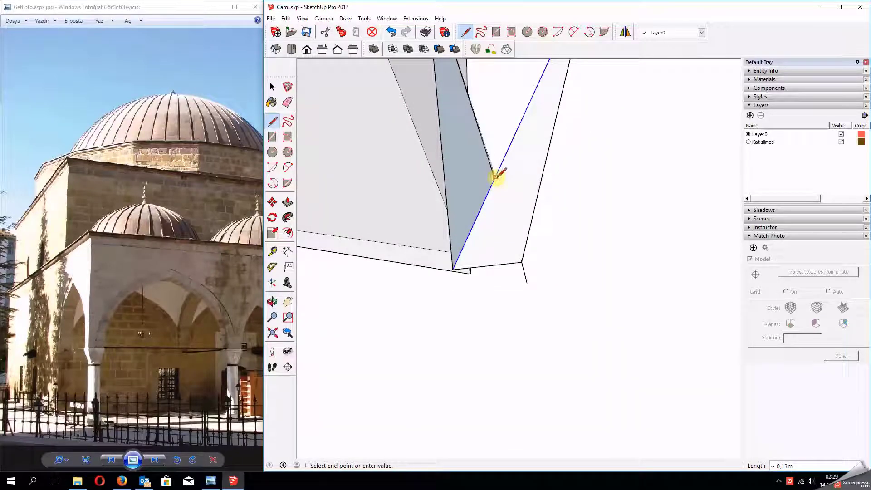
left_click(497, 176)
Step: Erase the leftover stray edges around the patched arch corner
key("e")
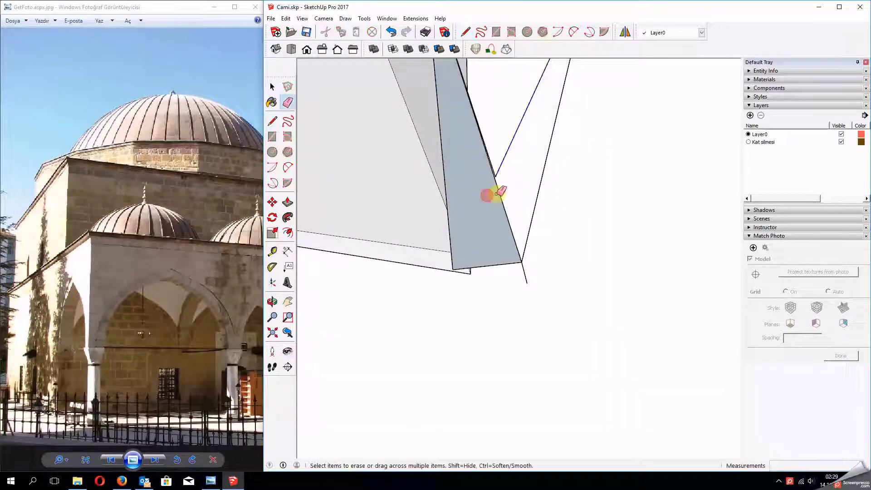
left_click(447, 156)
left_click_drag(500, 272, 511, 269)
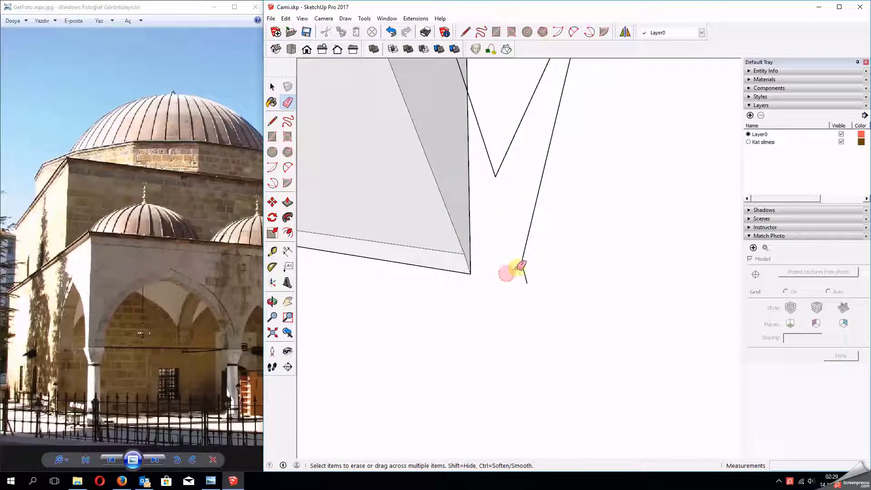
left_click(521, 265)
scroll(486, 292, "down", 2)
scroll(475, 241, "down", 2)
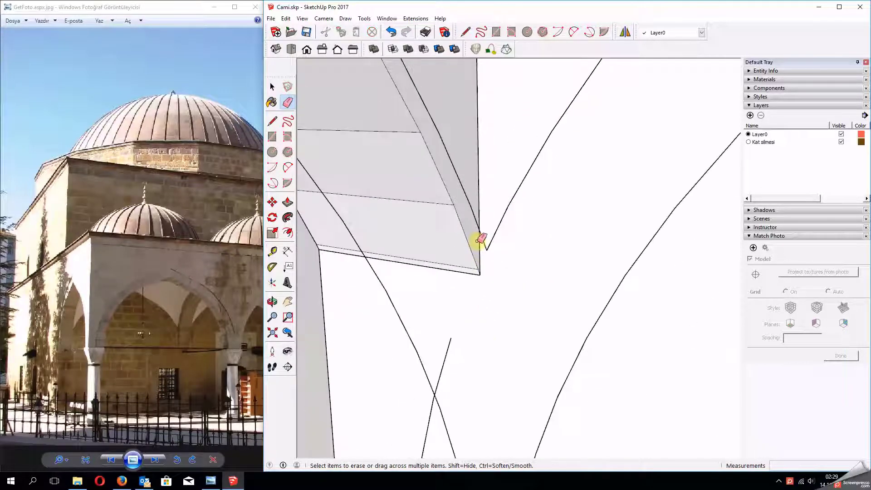
scroll(483, 255, "down", 2)
scroll(478, 255, "down", 1)
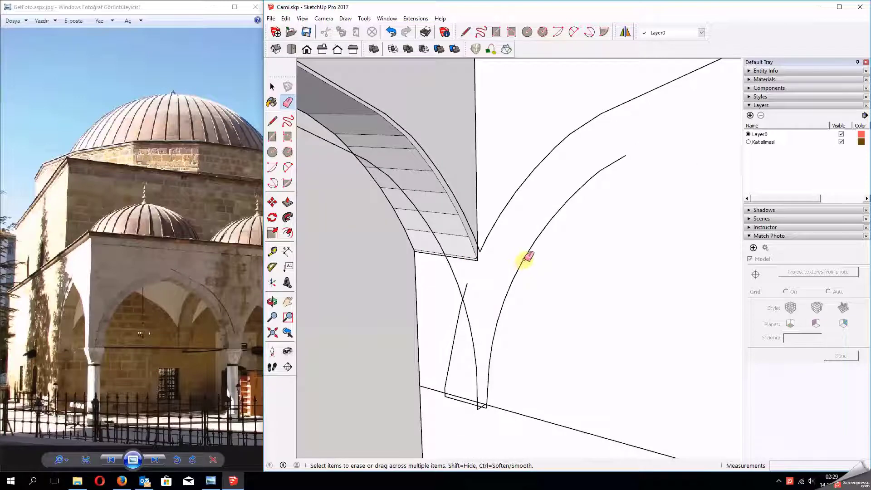
key("space")
left_click(522, 256)
scroll(483, 252, "up", 5)
middle_click_drag(484, 252, 480, 294)
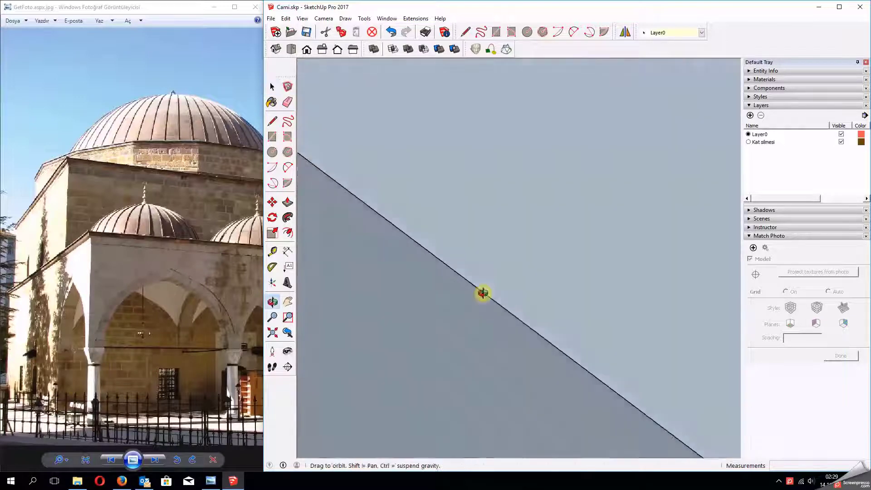
Step: Group the rib profile curves in the front-left bay and open the group for editing
left_click(272, 333)
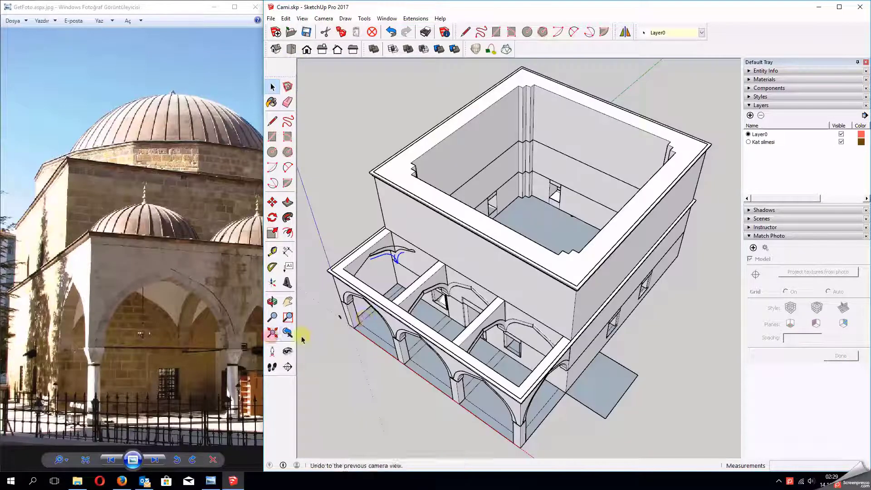
scroll(420, 249, "up", 1)
scroll(355, 276, "up", 2)
scroll(404, 295, "up", 2)
scroll(346, 253, "up", 1)
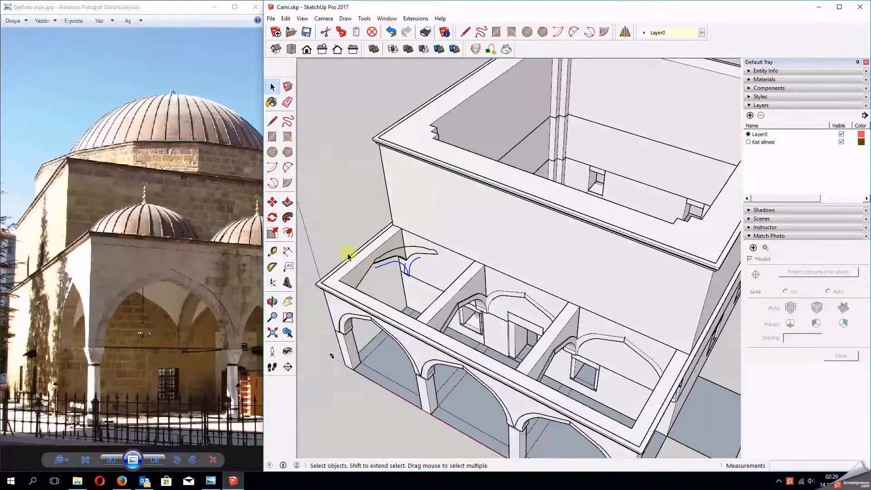
scroll(356, 258, "up", 3)
mouse_move(469, 346)
middle_mouse_down()
mouse_move(433, 283)
mouse_move(445, 369)
mouse_move(502, 288)
middle_mouse_up()
scroll(463, 281, "up", 2)
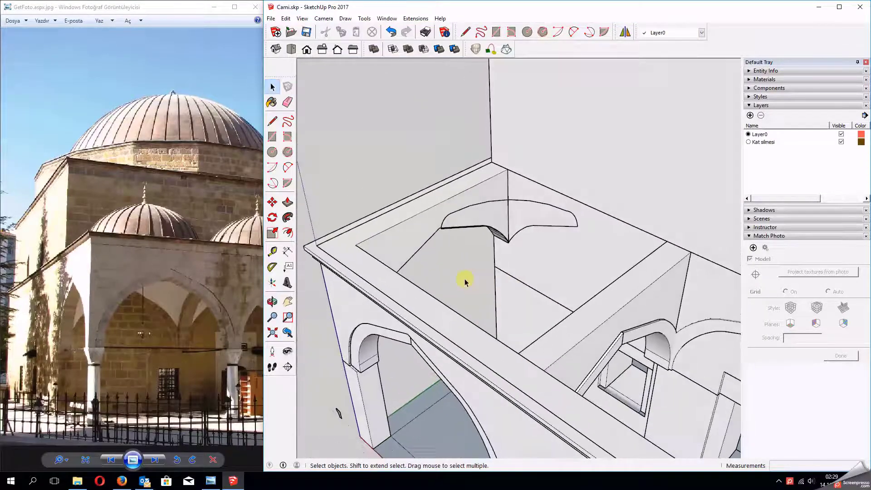
scroll(476, 252, "up", 2)
scroll(500, 253, "up", 2)
scroll(500, 252, "up", 2)
mouse_move(499, 252)
middle_mouse_down()
mouse_move(490, 193)
mouse_move(388, 212)
mouse_move(311, 208)
mouse_move(340, 194)
mouse_move(482, 278)
mouse_move(488, 267)
middle_mouse_up()
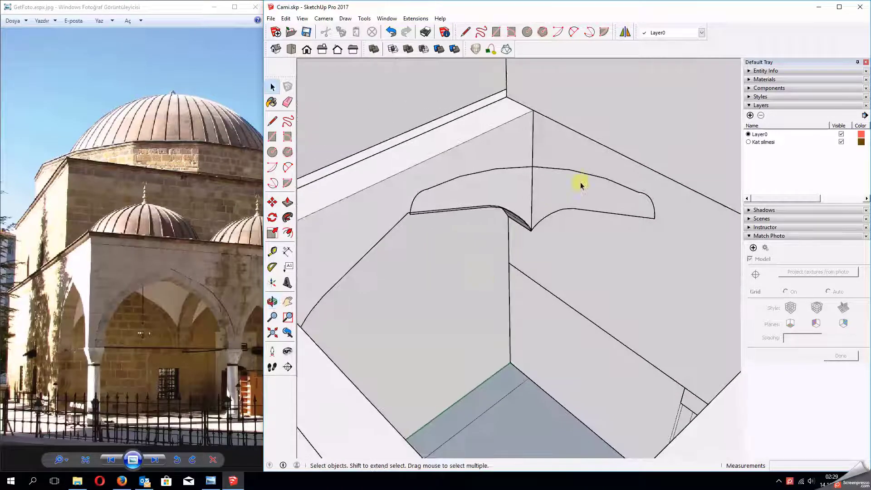
left_click(575, 174)
right_click(575, 172)
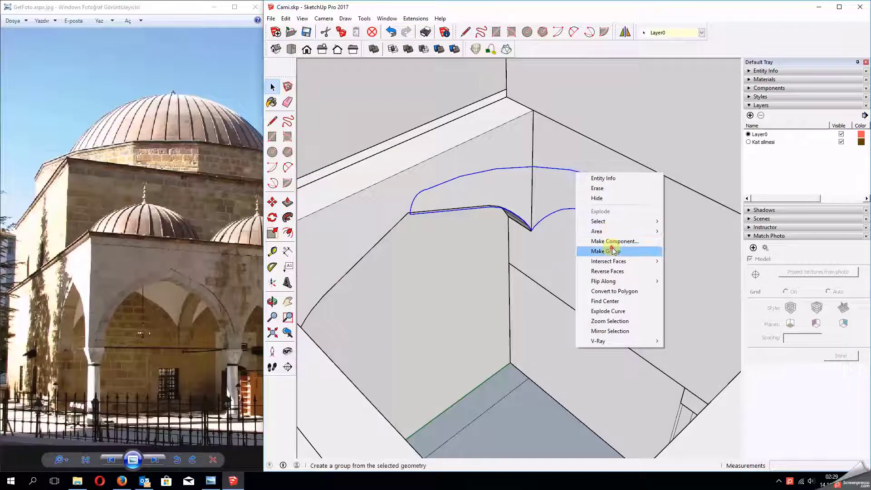
left_click(608, 248)
double_click(589, 178)
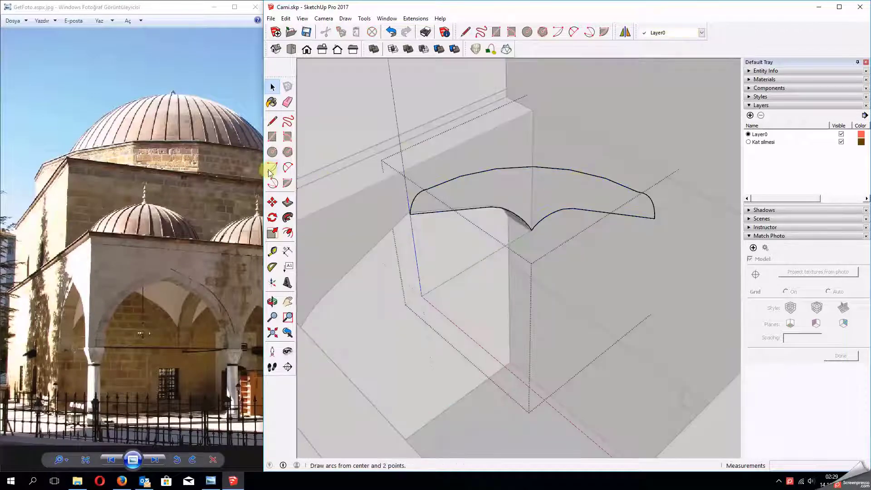
Step: Skin the picked rib contours with Curviloft into a smooth surface and validate it
left_click(505, 49)
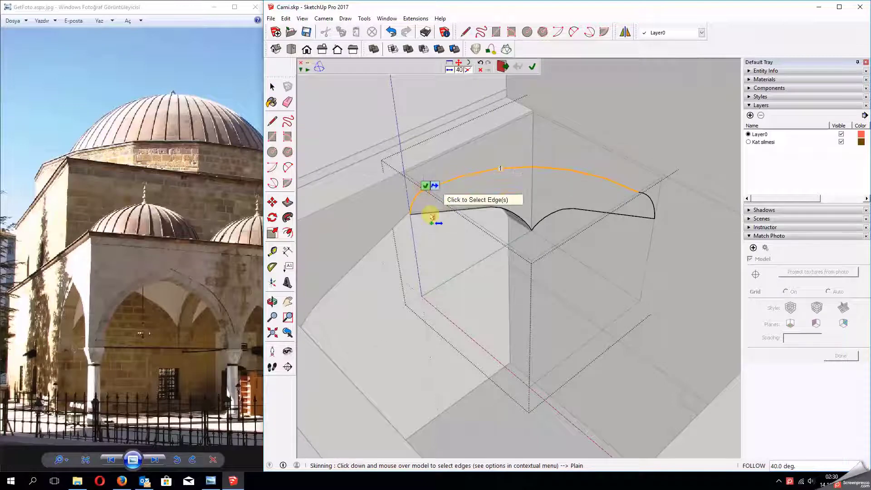
mouse_move(430, 215)
left_mouse_down()
mouse_move(522, 220)
mouse_move(652, 202)
left_mouse_up()
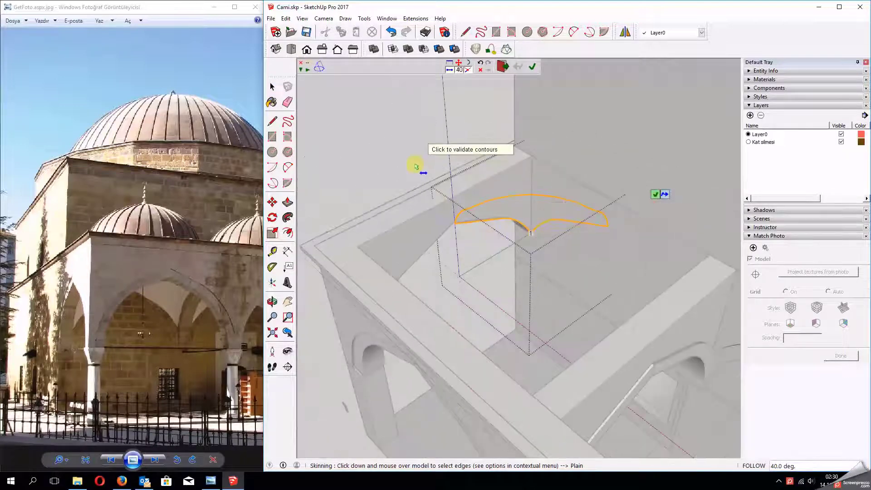
left_click(655, 194)
left_click(413, 151)
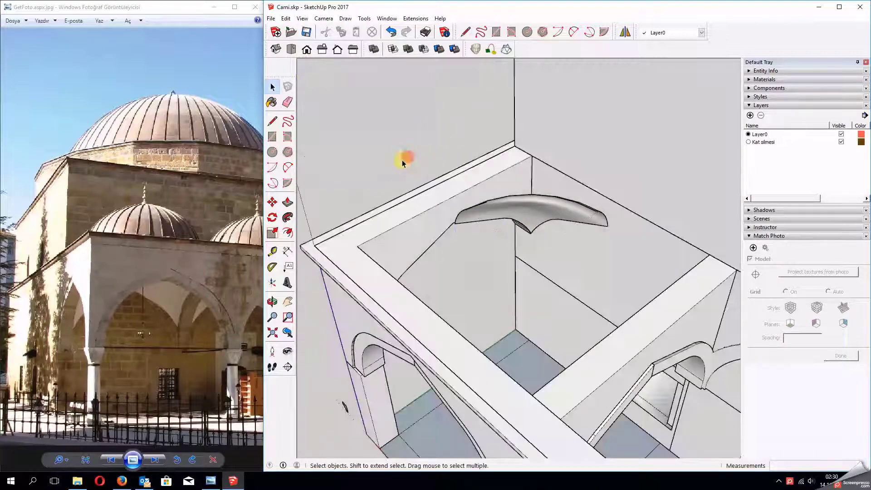
mouse_move(540, 225)
middle_mouse_down()
mouse_move(507, 122)
mouse_move(535, 151)
middle_mouse_up()
Step: Inside the ring group, draw a vertical axis line up from the ring's centre
left_click(540, 202)
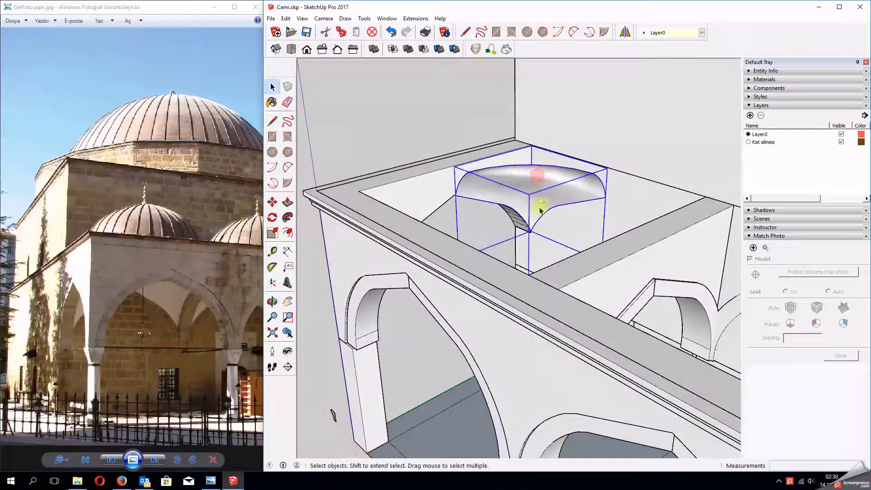
mouse_move(540, 202)
middle_mouse_down()
mouse_move(536, 121)
mouse_move(472, 220)
middle_mouse_up()
key("l")
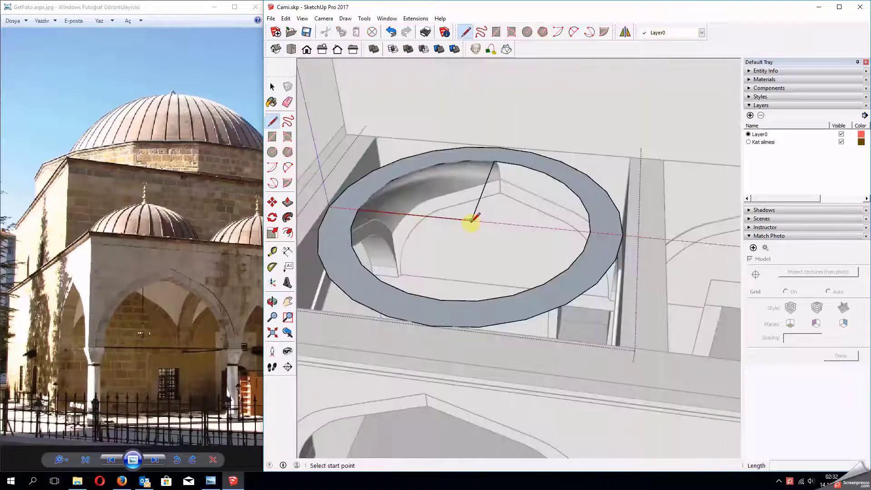
key("space")
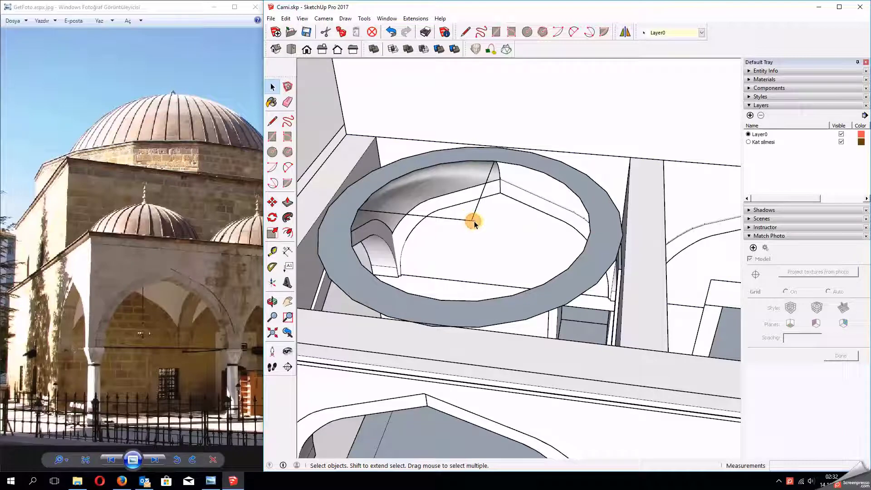
double_click(469, 222)
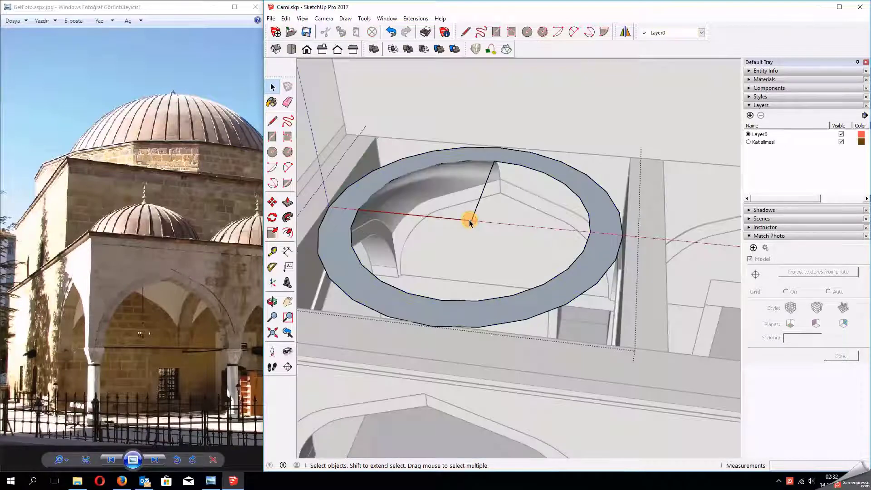
key("l")
left_click(472, 221)
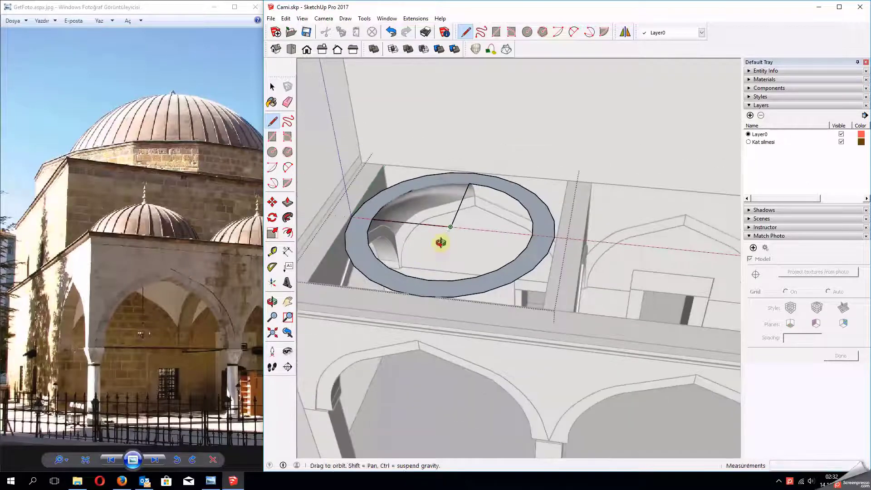
middle_click_drag(441, 243, 454, 149)
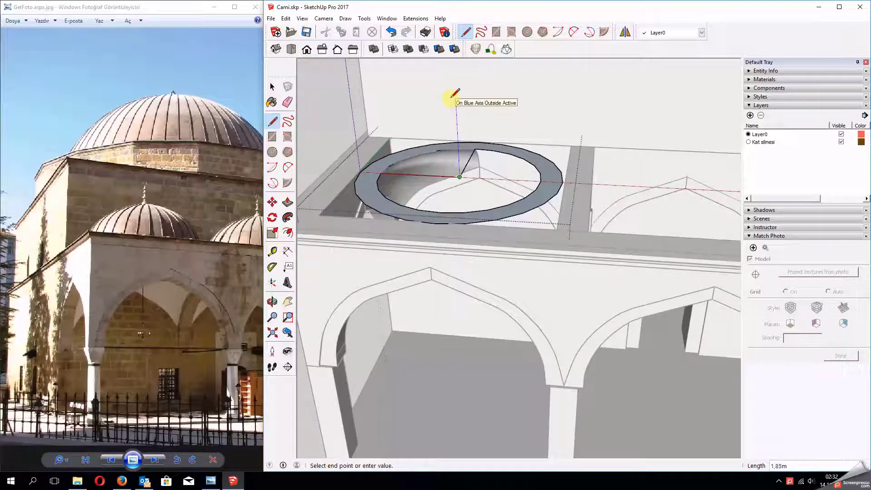
left_click(455, 96)
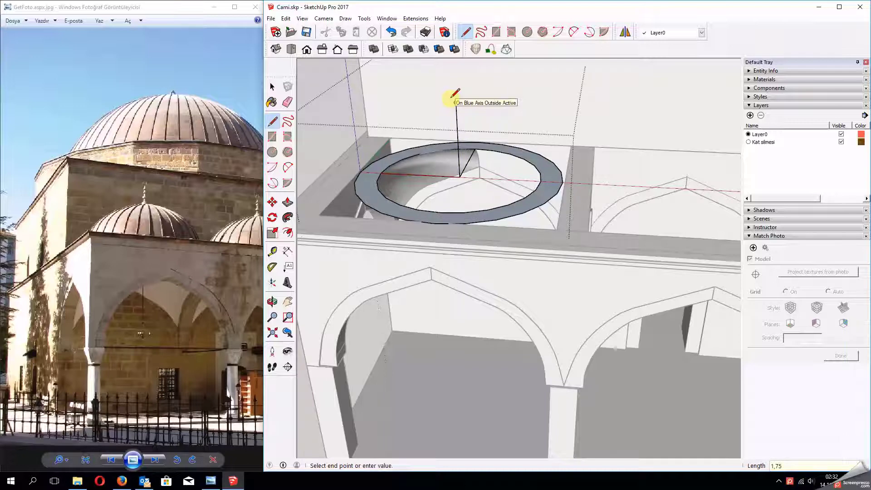
Step: Draw a 2 Point Arc across the ring, bulging up to the vertical line's top
key("a")
scroll(381, 186, "up", 1)
scroll(379, 181, "up", 3)
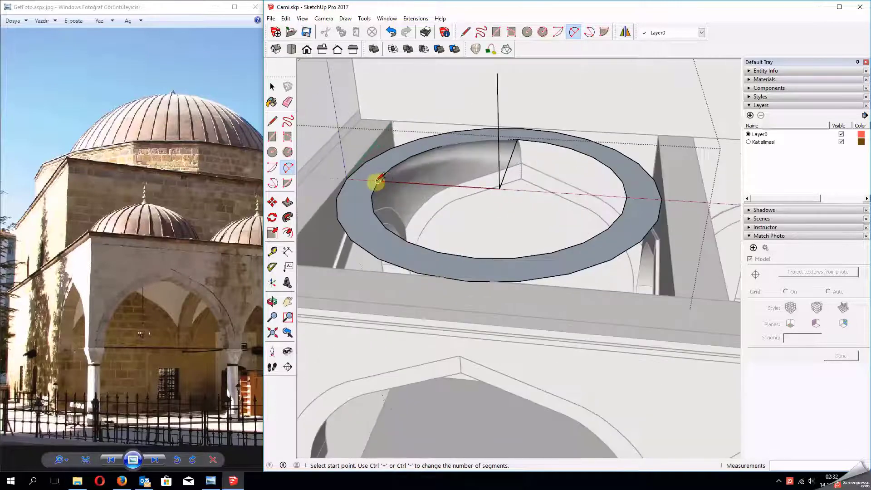
left_click(378, 181)
left_click(627, 197)
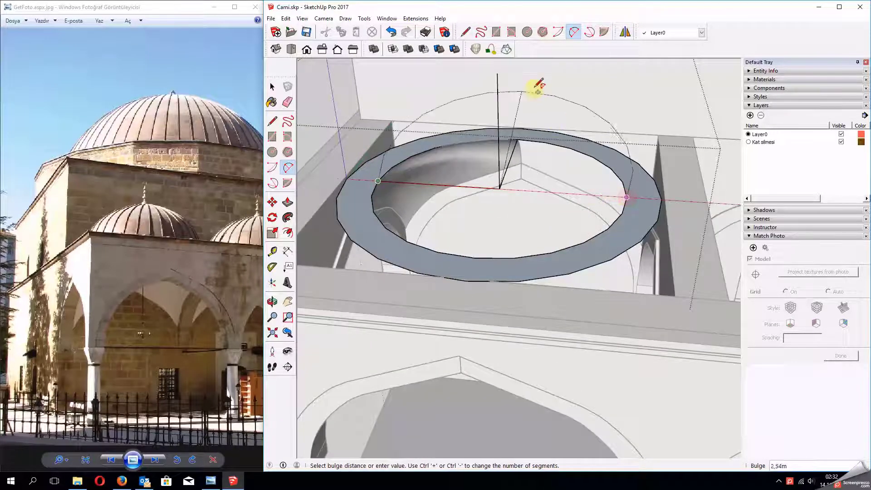
left_click(498, 73)
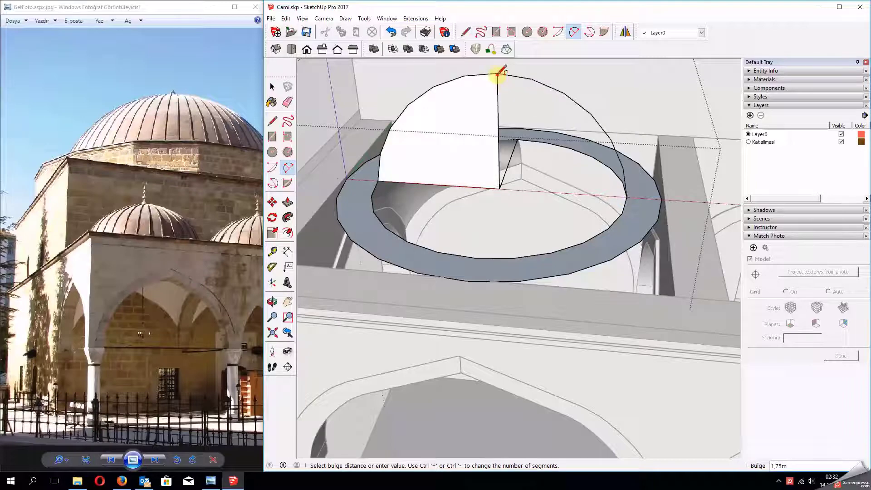
Step: Add lines from the arc's top and lower end to complete the quarter-dome profile face
key("l")
left_click(498, 73)
middle_click_drag(499, 59, 520, 220)
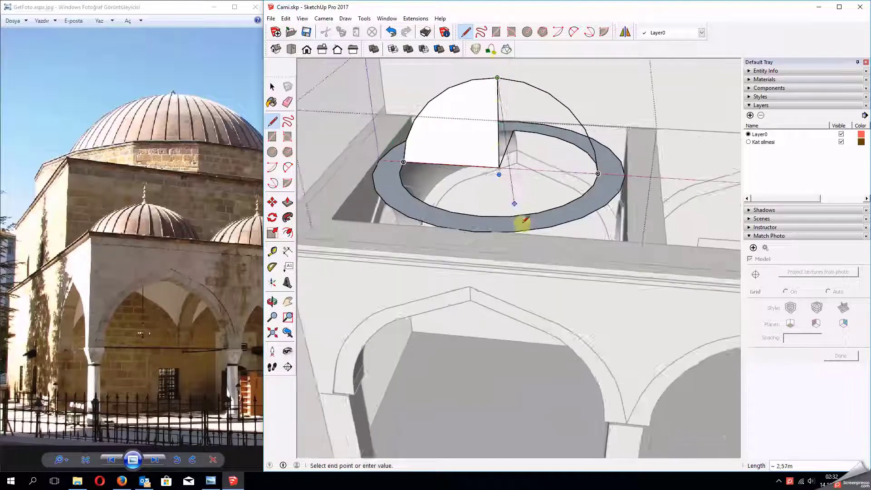
scroll(530, 247, "down", 2)
scroll(509, 121, "up", 2)
left_click(496, 159)
scroll(488, 199, "up", 2)
key("Escape")
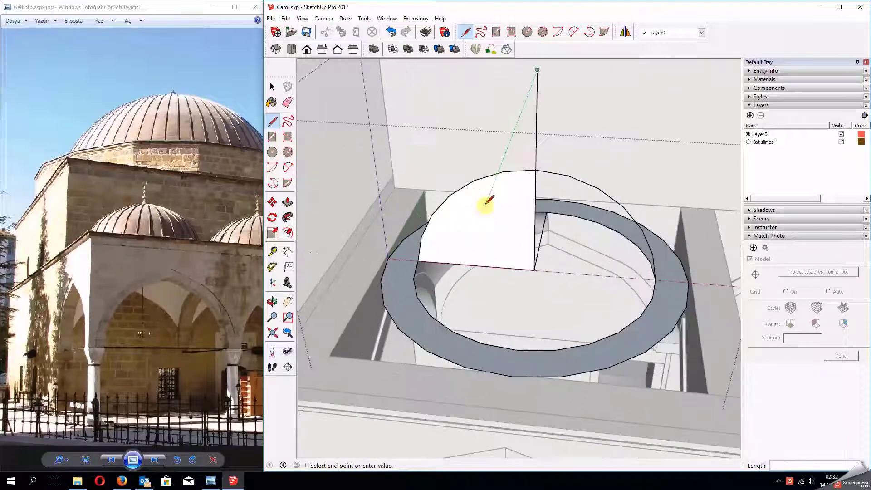
left_click(417, 261)
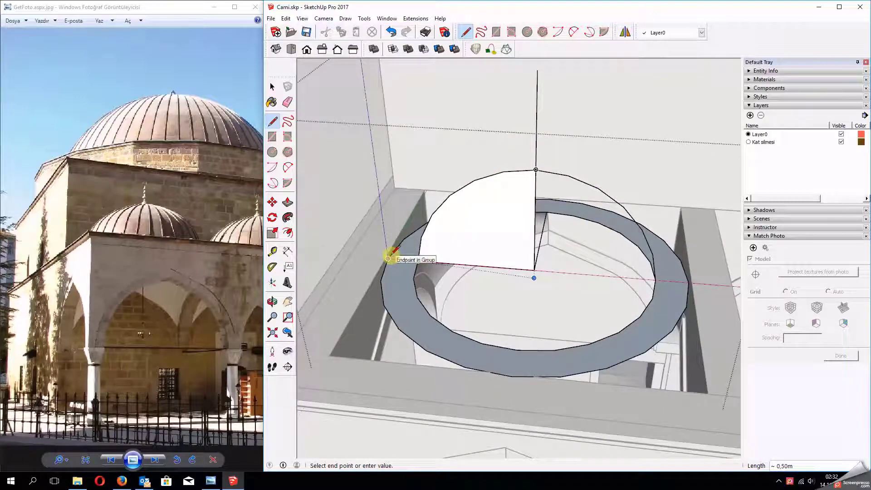
key("space")
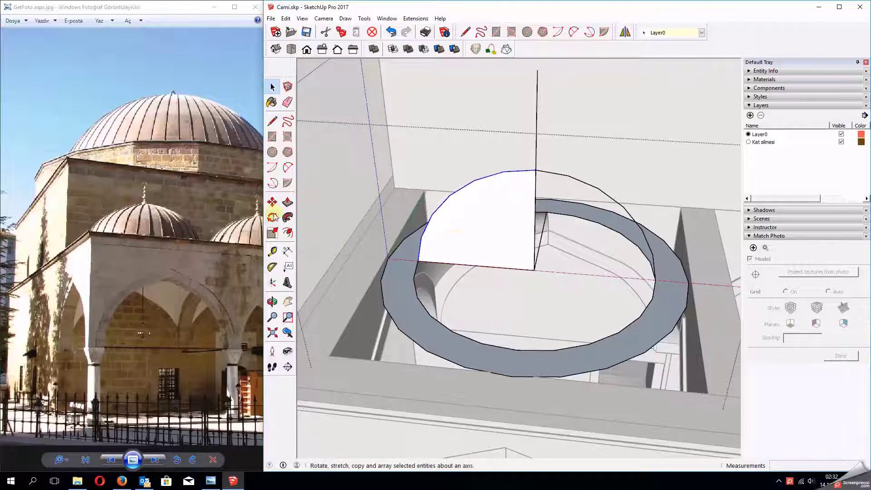
Step: Offset the dome arc outward by 0.5 and close the gap between the two arcs with a line
left_click(287, 233)
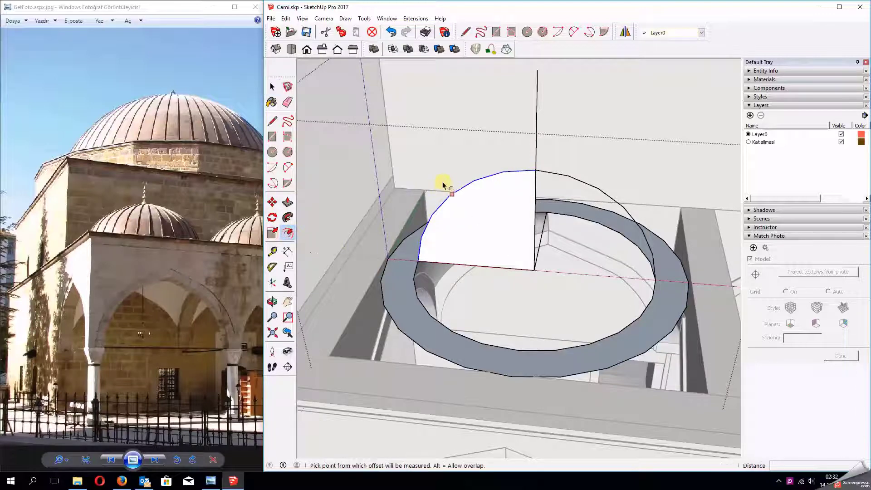
left_click(466, 188)
type("0.5")
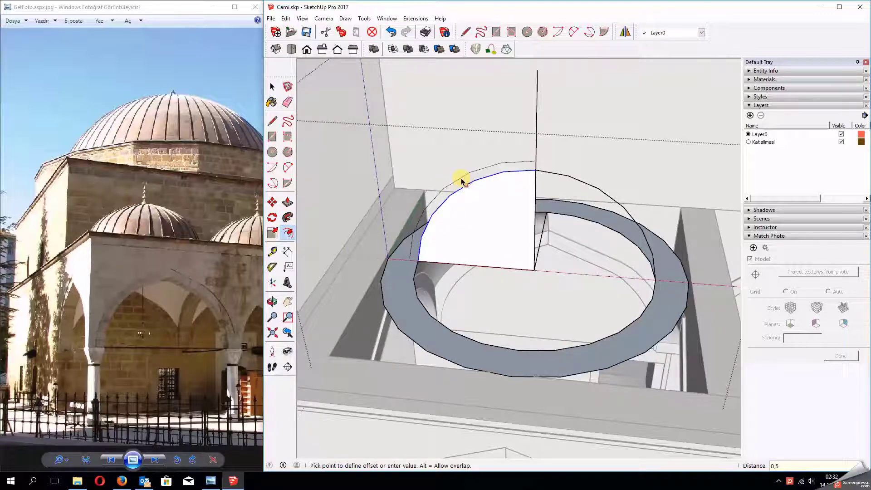
key("Return")
key("l")
scroll(385, 258, "up", 2)
scroll(385, 258, "up", 3)
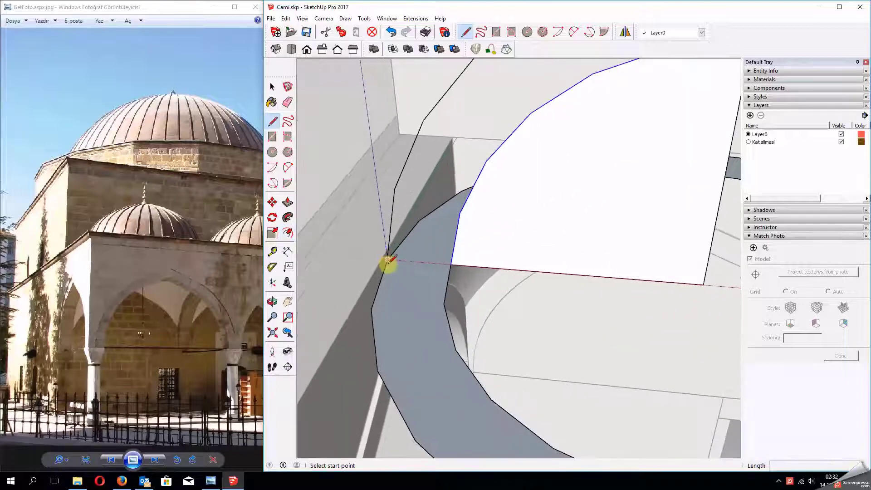
scroll(385, 259, "up", 2)
scroll(381, 257, "up", 2)
left_click(377, 245)
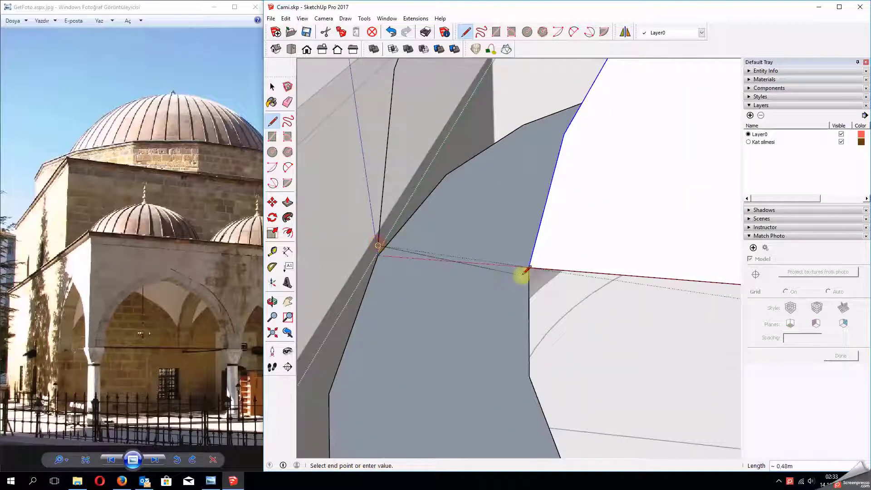
scroll(389, 256, "up", 2)
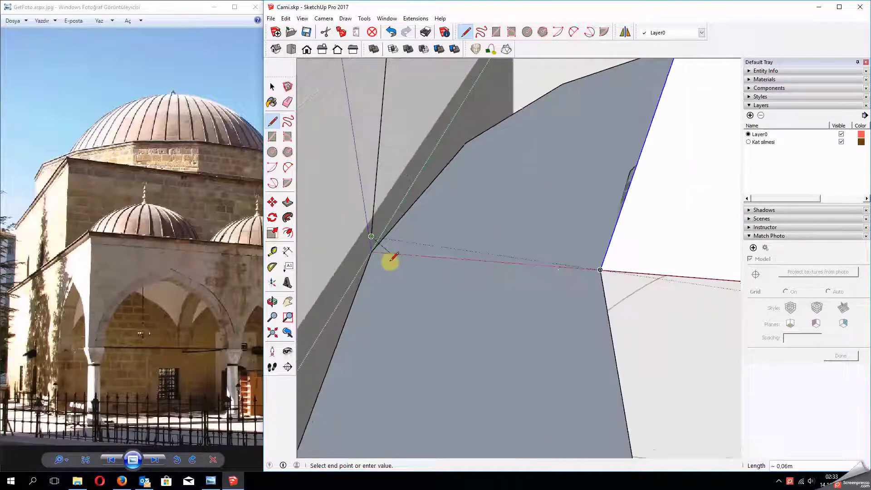
left_click(600, 269)
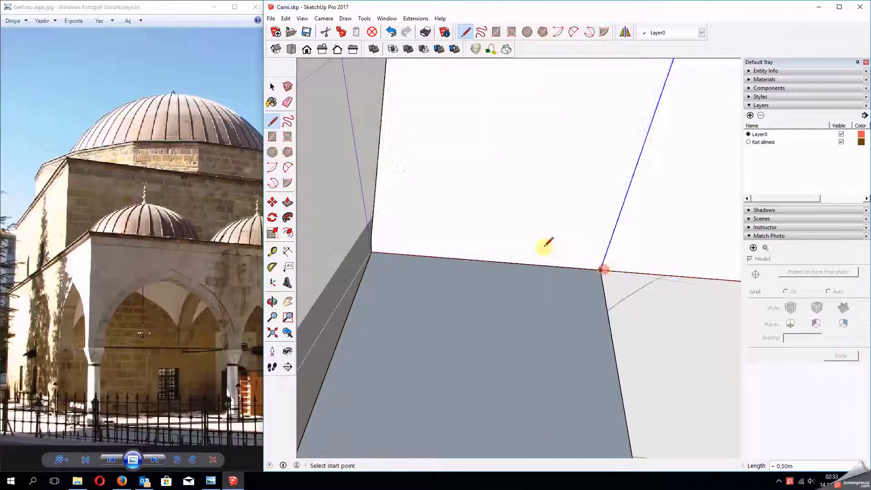
Step: Select the thin rib profile face with the ring and make them a group
key("space")
scroll(418, 218, "down", 3)
scroll(398, 258, "down", 2)
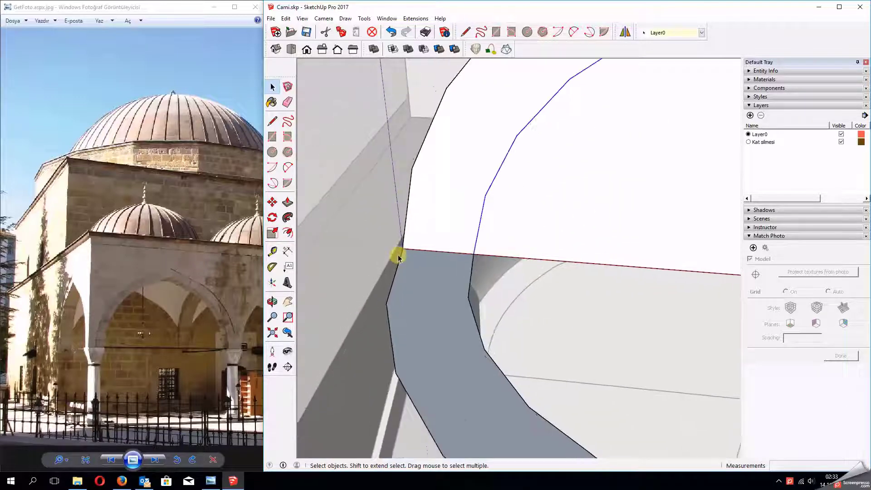
scroll(395, 254, "down", 2)
scroll(408, 236, "down", 1)
left_click(459, 171)
scroll(453, 263, "down", 3)
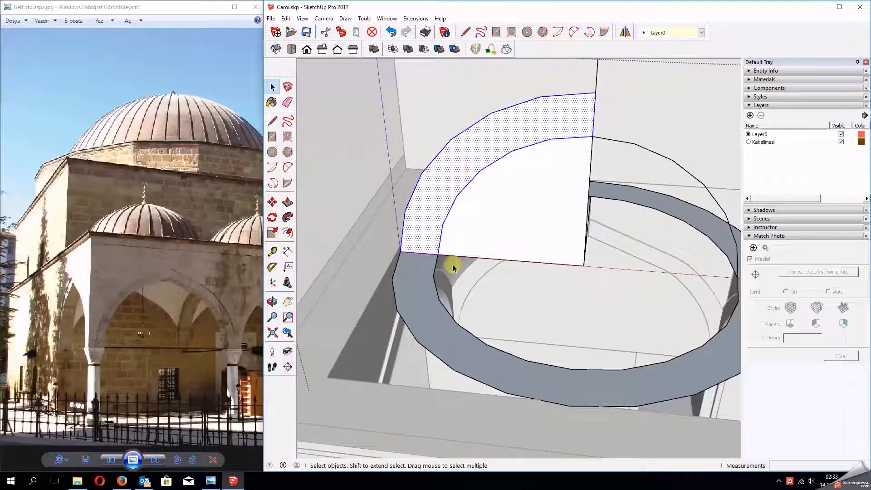
left_click(440, 258, "shift")
scroll(383, 270, "down", 2)
scroll(517, 284, "up", 2)
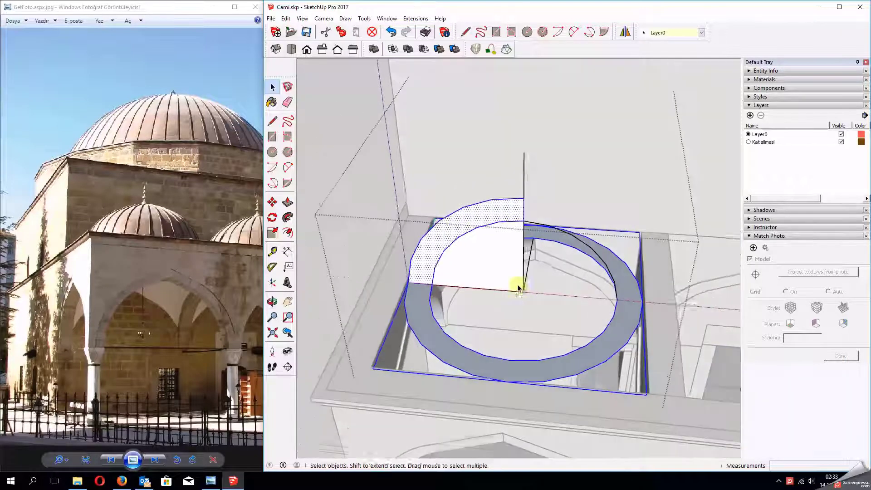
scroll(466, 194, "up", 2)
right_click(467, 199)
left_click(499, 278)
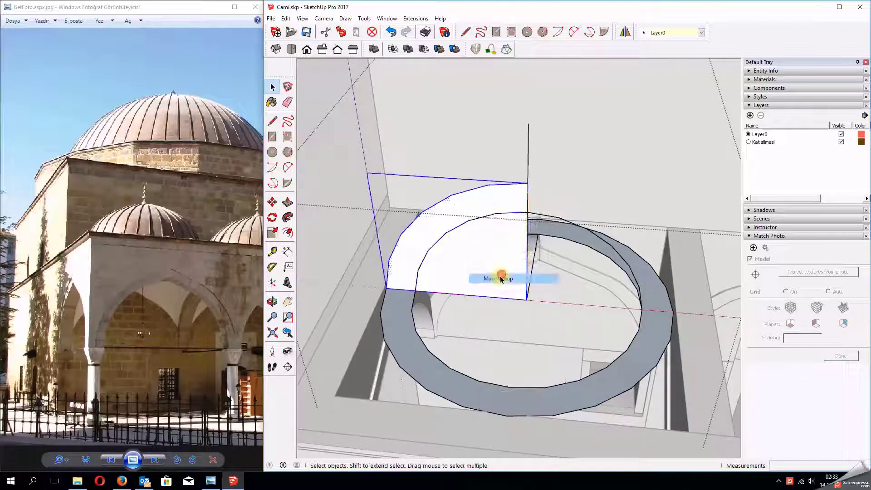
scroll(612, 321, "down", 1)
right_click(642, 312)
Step: Explode the ring group, delete its grey face and remove the vertical axis line
left_click(673, 368)
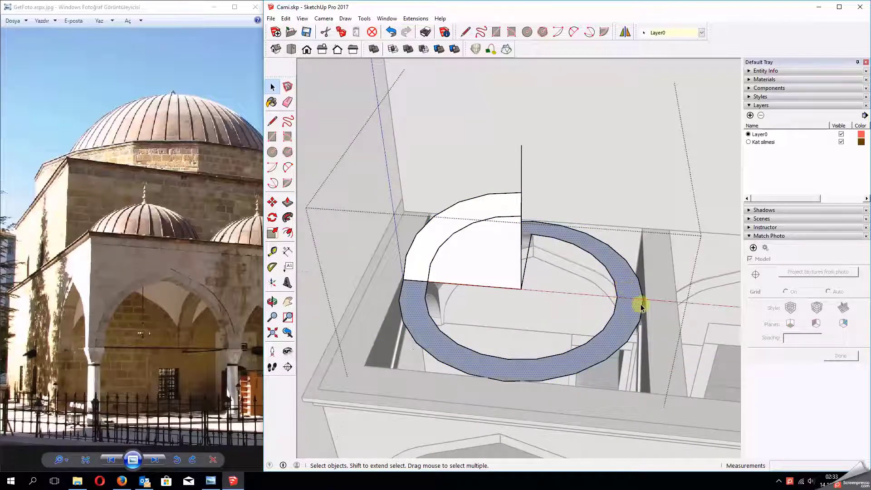
key("Delete")
left_click(643, 290)
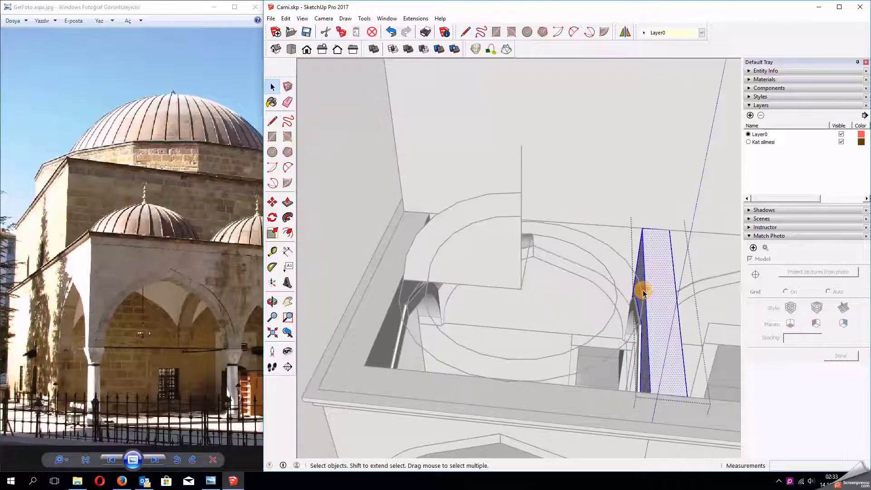
left_click(629, 268)
double_click(626, 263)
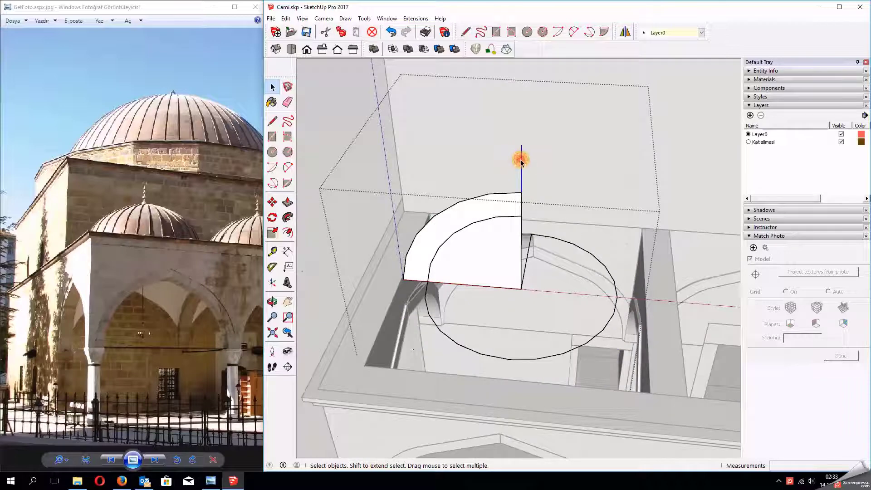
key("Delete")
Step: Restore the deleted edge, draw a short line toward the centre, and select the circular edge as sweep path
middle_click_drag(528, 258, 517, 265)
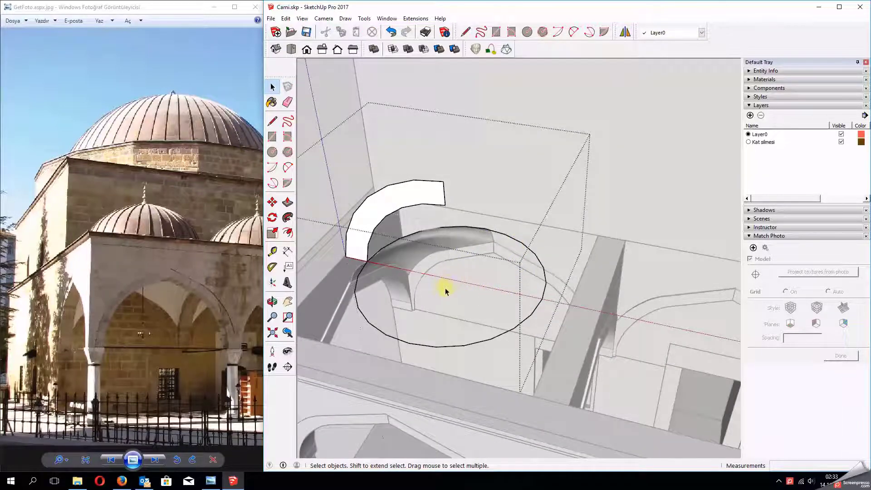
middle_click_drag(443, 287, 469, 290)
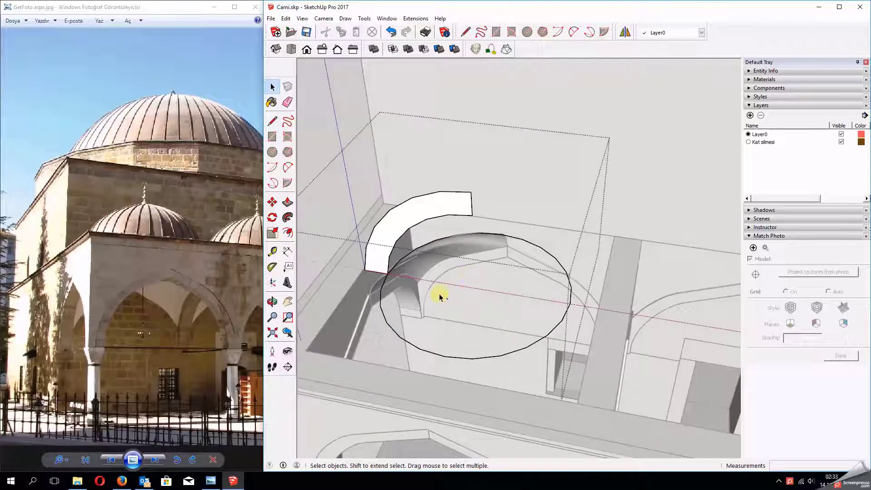
key("ctrl+z")
key("l")
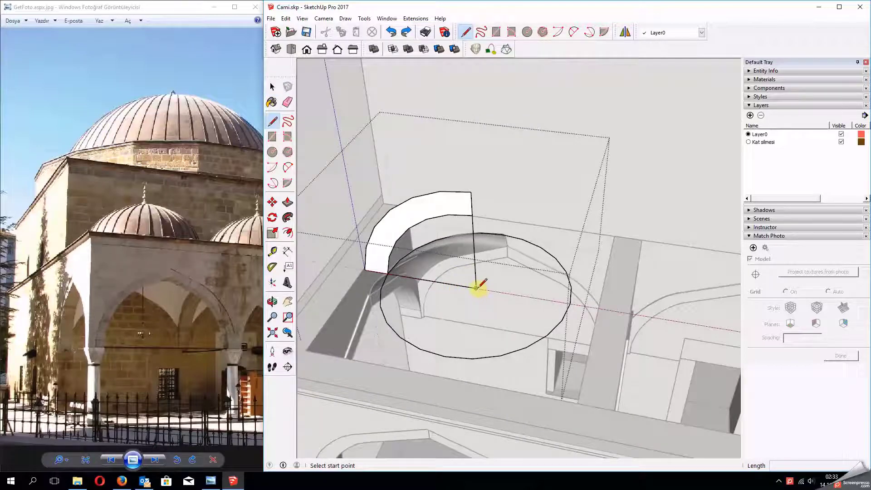
left_click(475, 287)
left_click(467, 310)
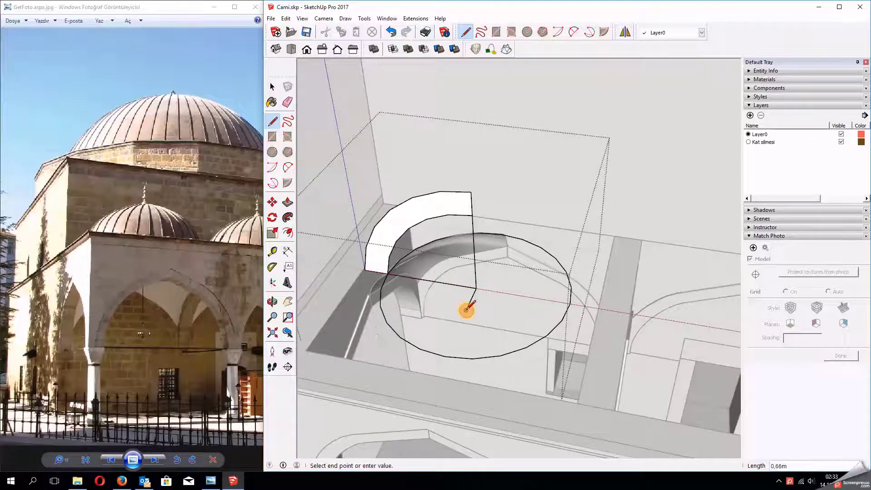
key("space")
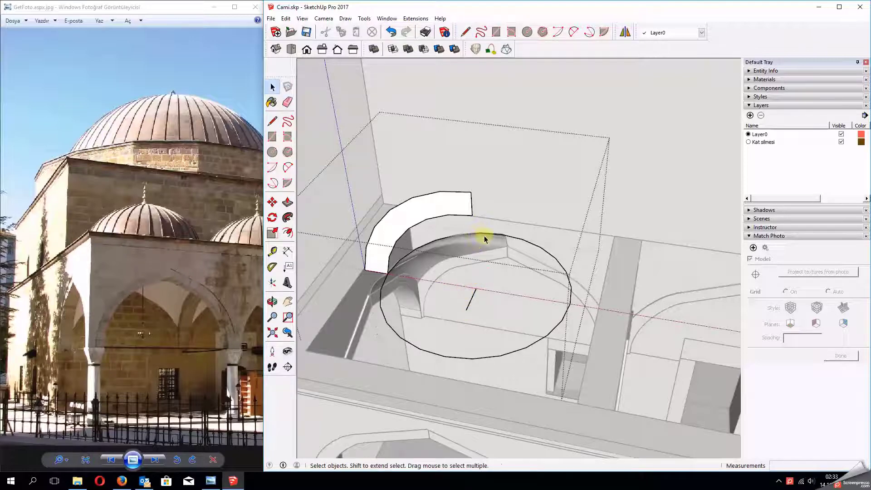
left_click(510, 238)
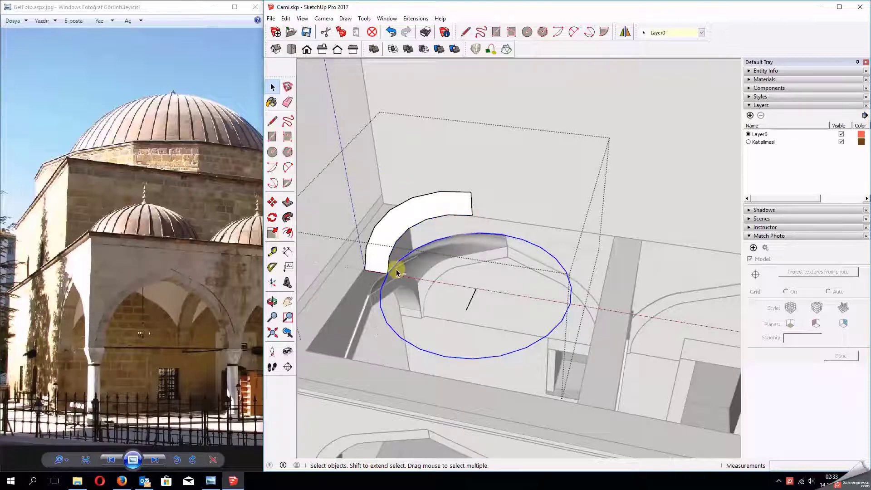
Step: Explode the arc profile group and leave only the circle path selected
left_click(293, 220)
key("space")
right_click(415, 214)
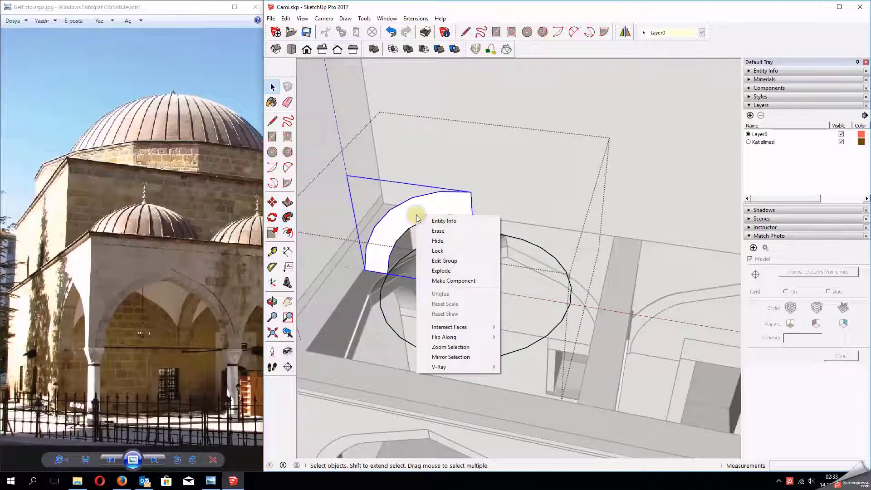
left_click(433, 270)
left_click(474, 235)
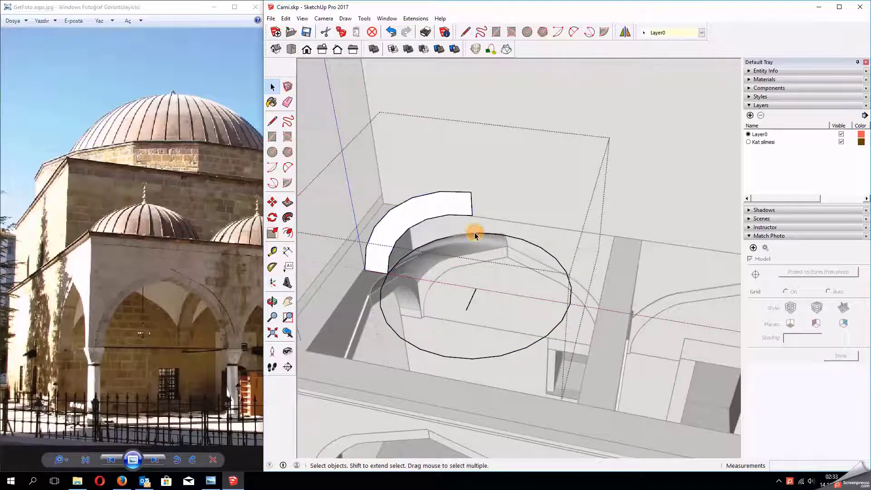
triple_click(506, 236)
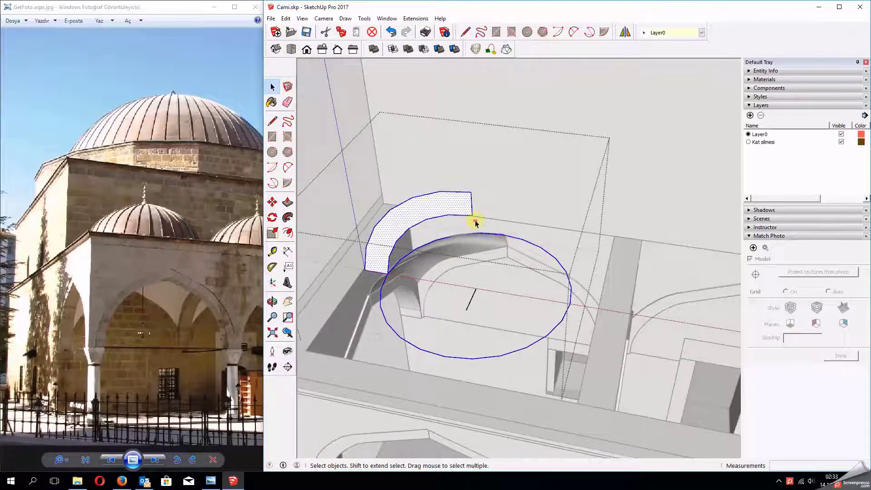
left_click(408, 243, "shift")
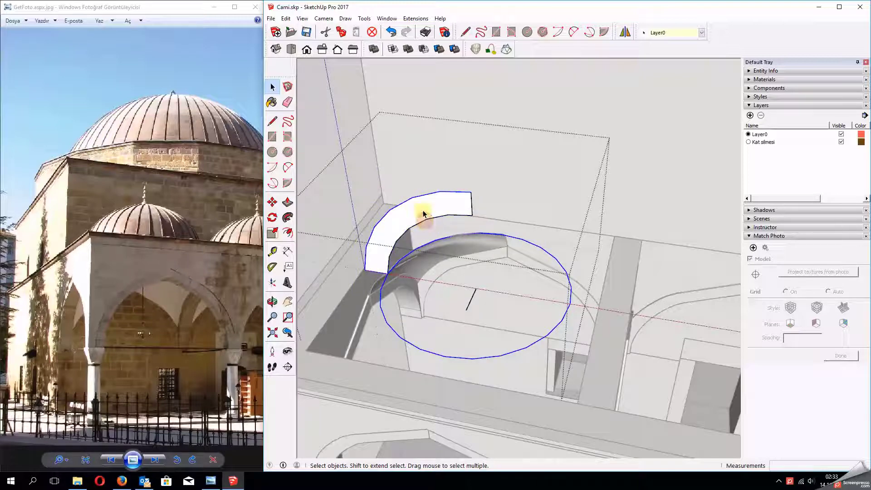
left_click(381, 285)
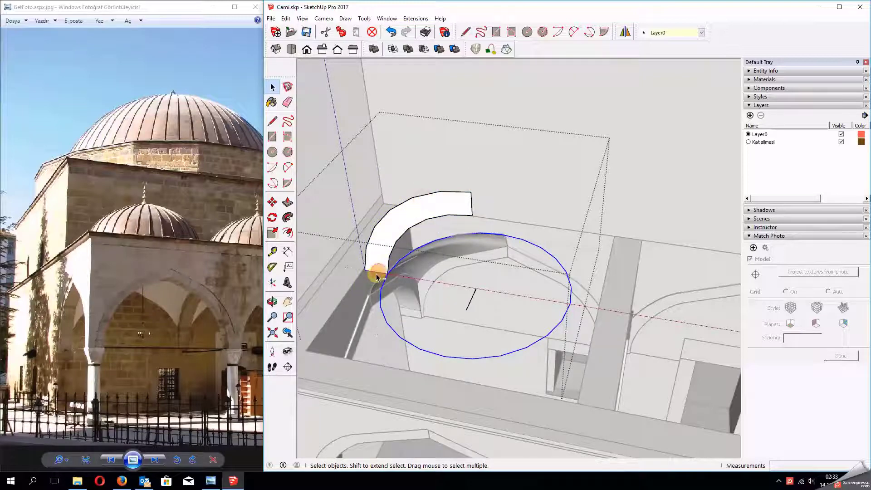
Step: Sweep the arc face along the circle with Follow Me, then undo and redo to clean up
left_click(287, 217)
left_click(380, 236)
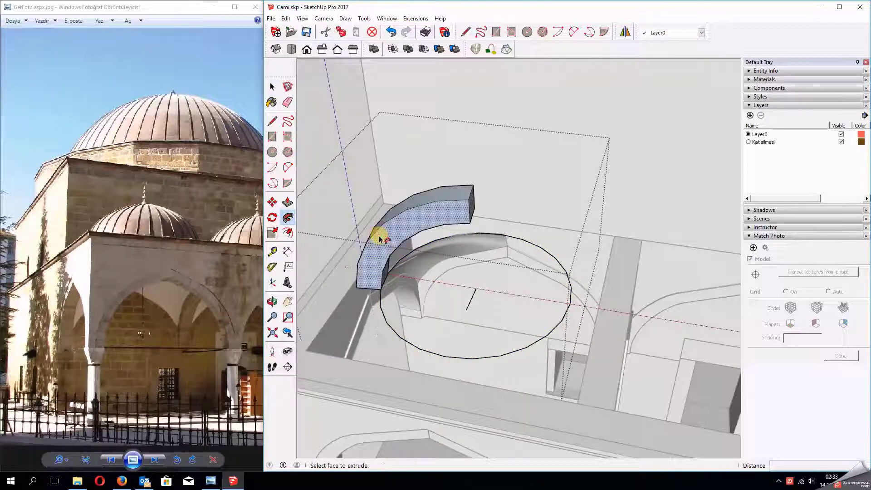
key("ctrl+z")
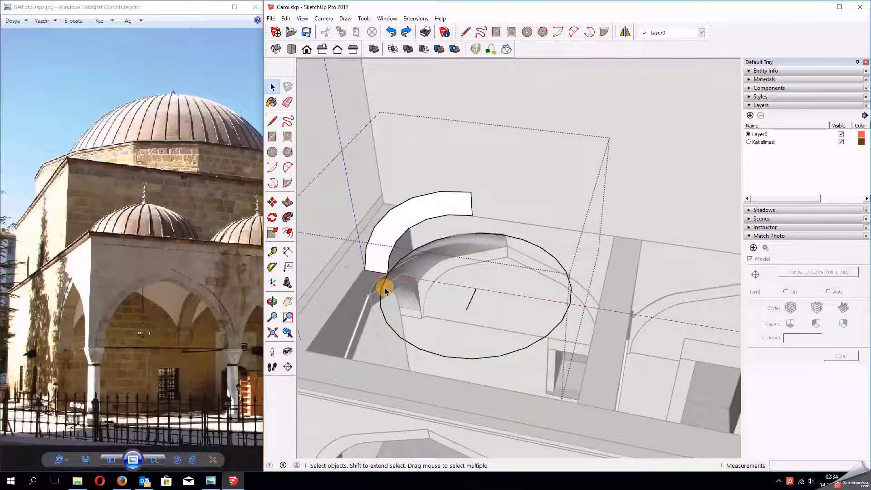
middle_click_drag(383, 287, 389, 281)
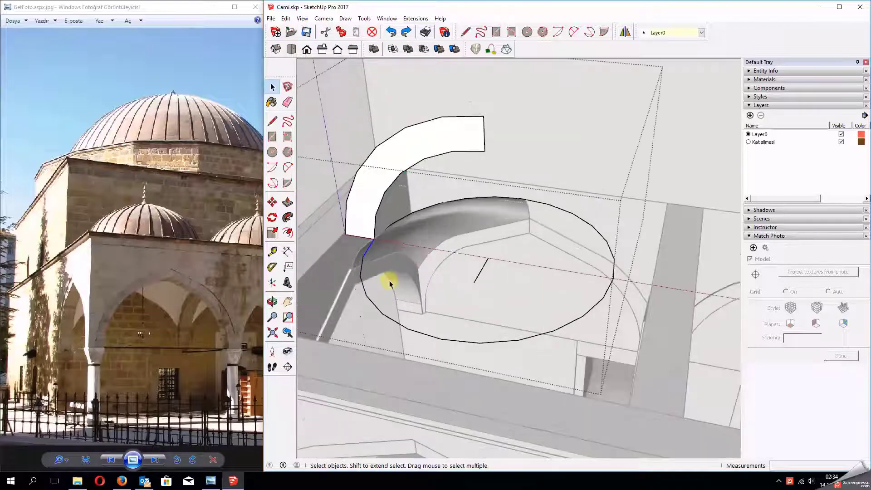
scroll(389, 281, "up", 3)
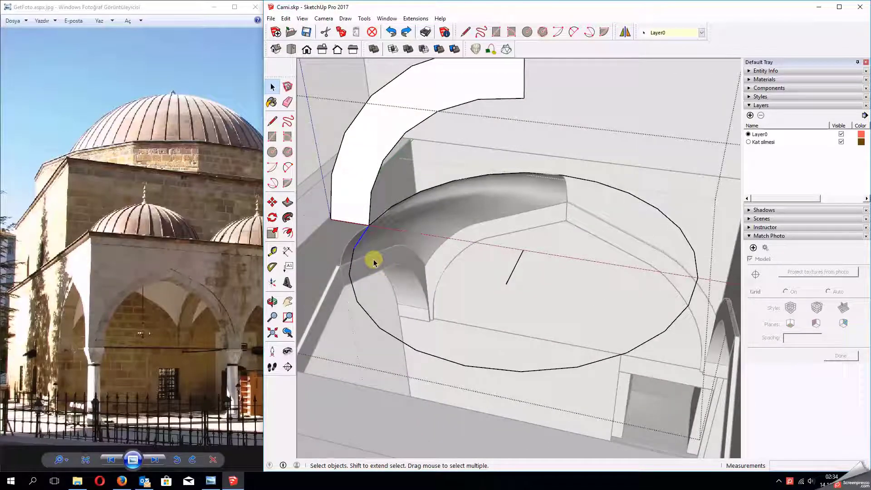
key("ctrl+y")
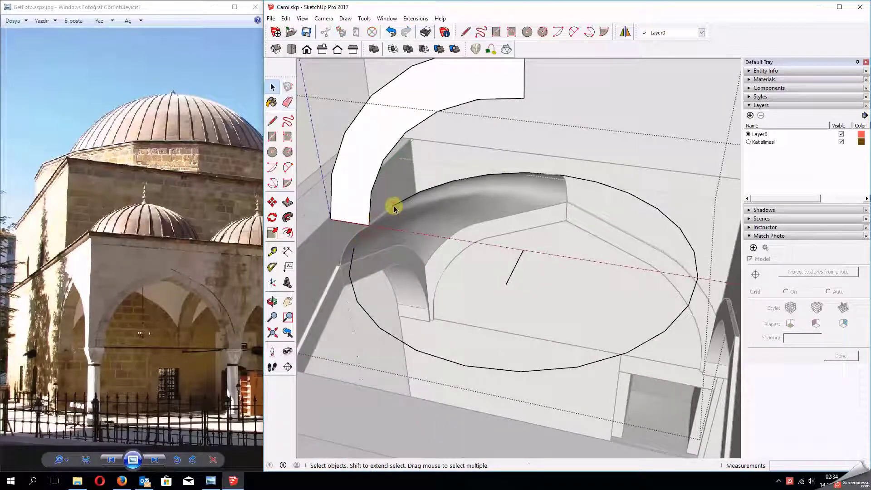
Step: Delete the large circle sweep path inside the group and select the arc profile face
double_click(393, 207)
left_click(603, 190)
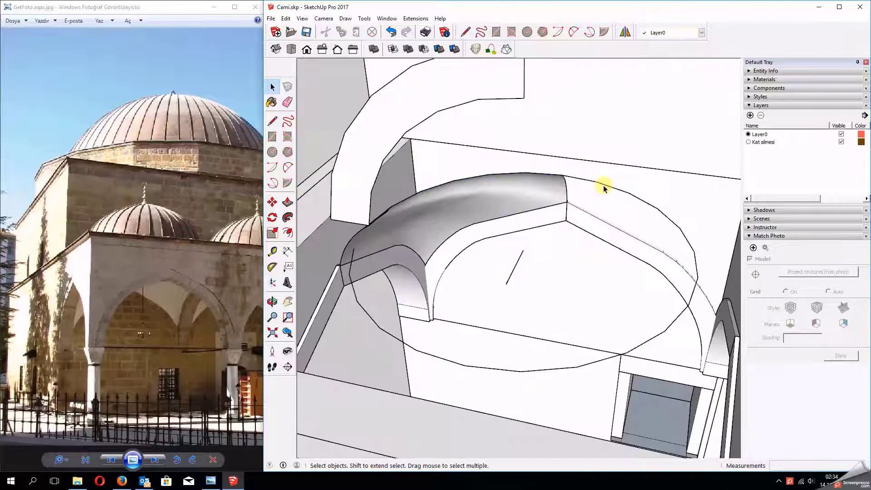
double_click(603, 188)
key("Delete")
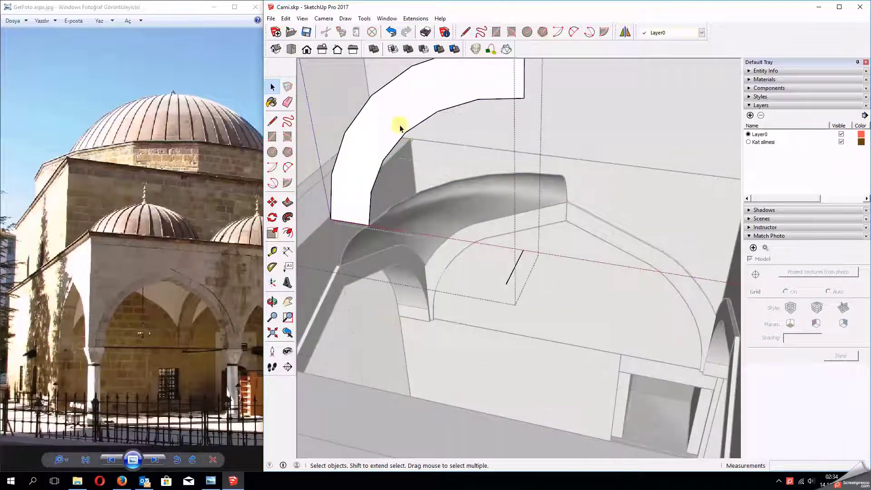
left_click(399, 128)
Step: Draw a 1.90 m circle around the centre and delete its face, keeping the outline
key("c")
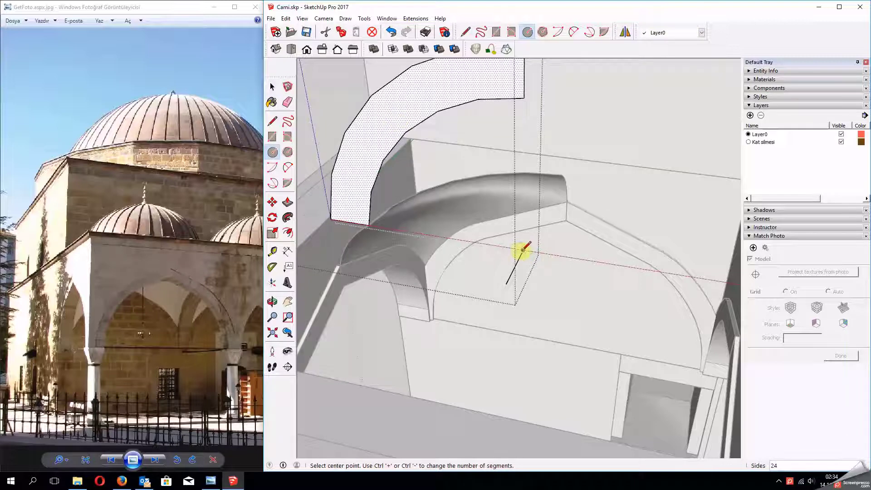
mouse_move(524, 249)
middle_mouse_down()
mouse_move(492, 382)
mouse_move(398, 301)
middle_mouse_up()
left_click(372, 287)
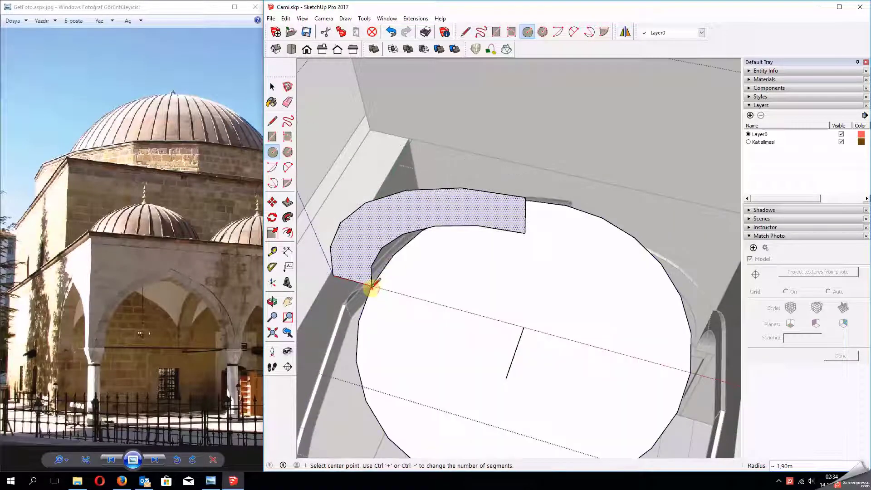
scroll(372, 287, "down", 2)
key("space")
left_click(443, 272)
key("Delete")
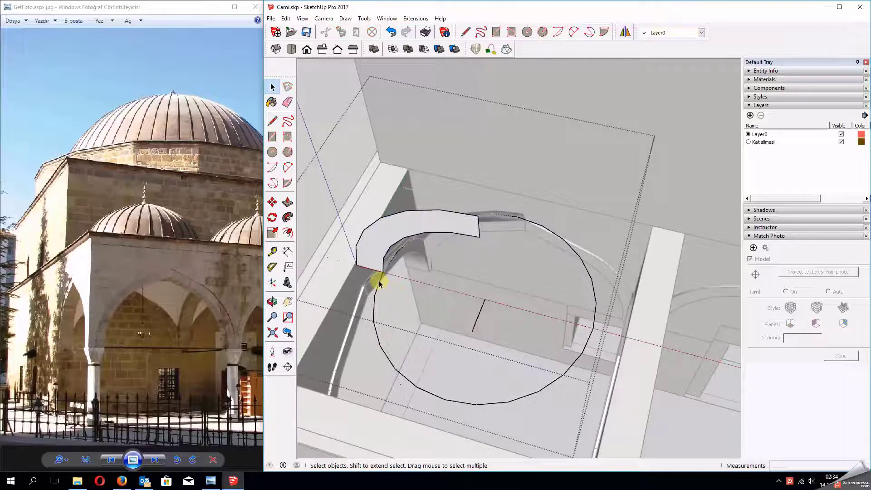
Step: Follow Me the arc profile around the circle into a dome and reverse its faces
left_click(287, 217)
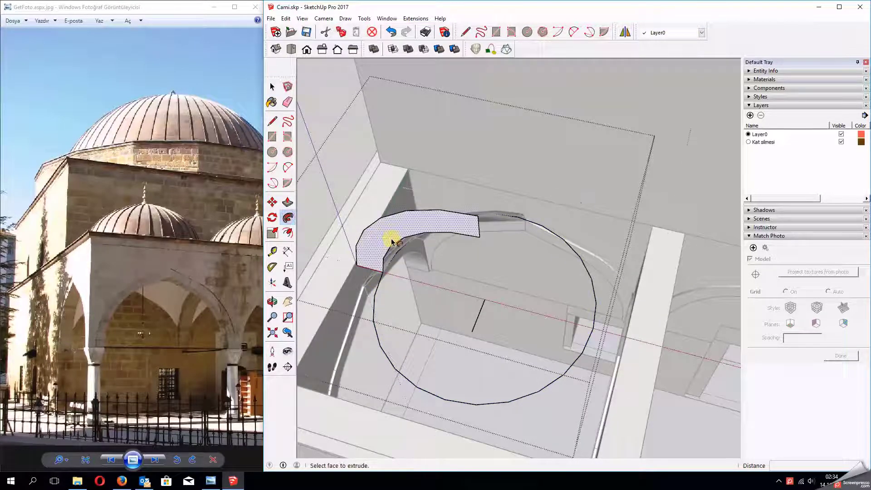
left_click(387, 241)
key("space")
scroll(386, 242, "down", 2)
right_click(437, 246)
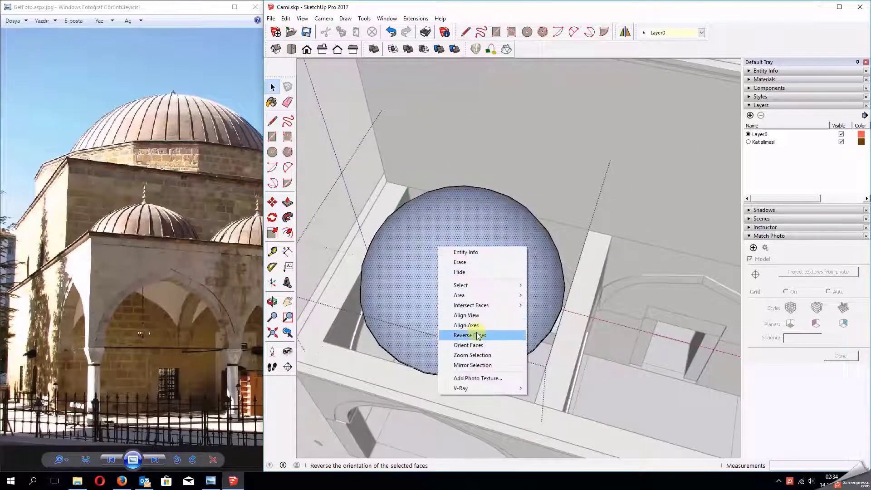
left_click(474, 334)
right_click(509, 257)
left_click(490, 346)
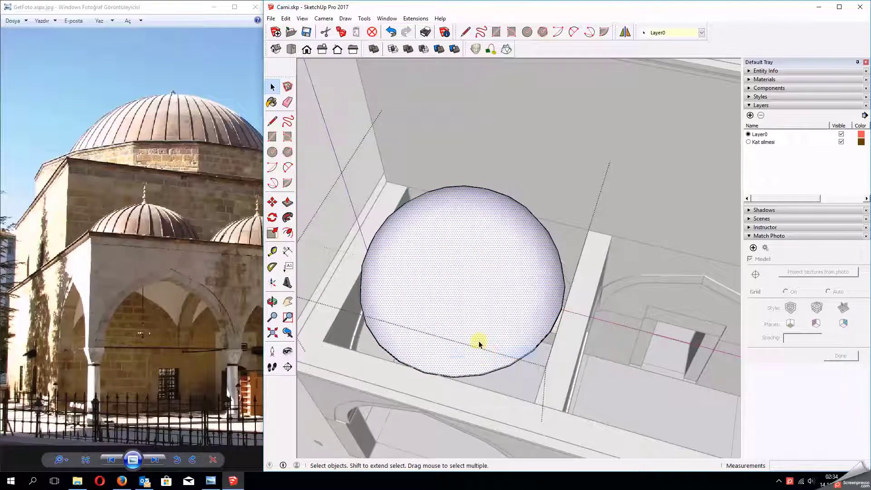
scroll(477, 342, "down", 2)
Step: Orbit around the arcade to inspect the dome from low, overhead and angled views
mouse_move(477, 343)
middle_mouse_down()
mouse_move(460, 142)
mouse_move(480, 76)
middle_mouse_up()
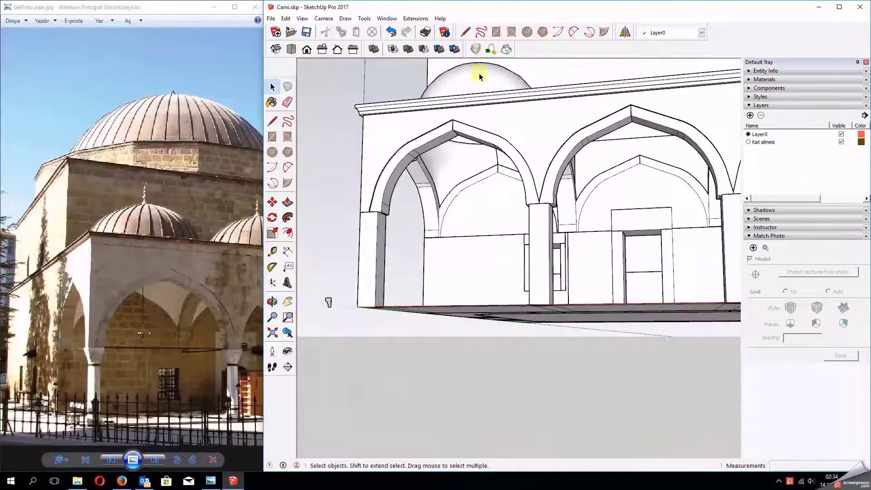
middle_click_drag(492, 180, 520, 216)
scroll(498, 181, "up", 3)
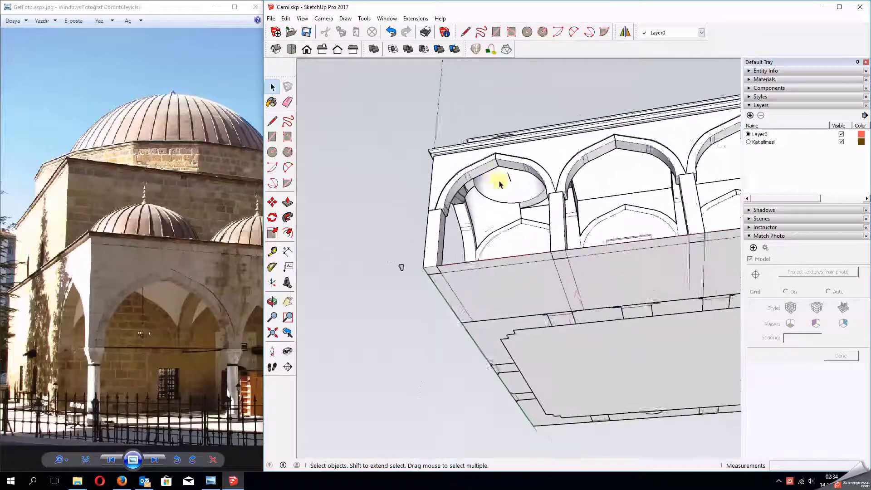
scroll(477, 187, "up", 3)
scroll(495, 201, "up", 4)
scroll(472, 219, "up", 2)
left_click(472, 219)
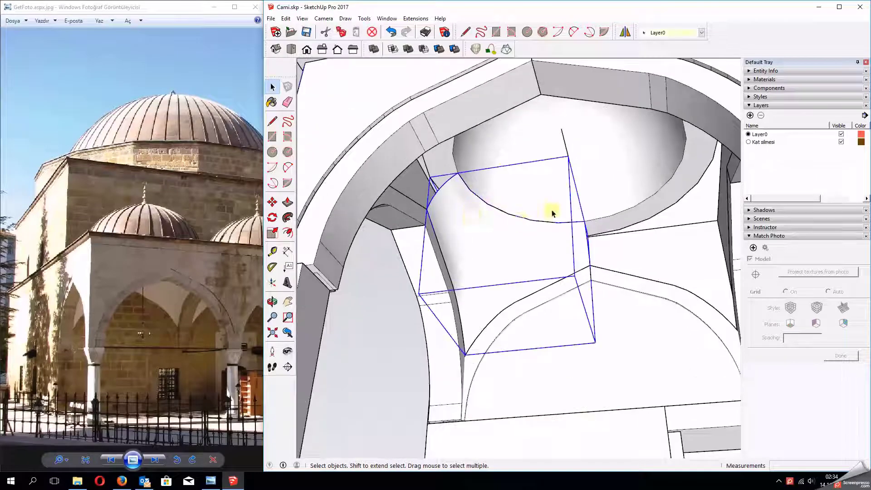
middle_click_drag(552, 213, 550, 268)
scroll(550, 223, "down", 5)
mouse_move(550, 224)
middle_mouse_down()
mouse_move(509, 257)
mouse_move(558, 284)
mouse_move(554, 140)
mouse_move(530, 66)
middle_mouse_up()
scroll(560, 101, "up", 2)
scroll(539, 122, "up", 2)
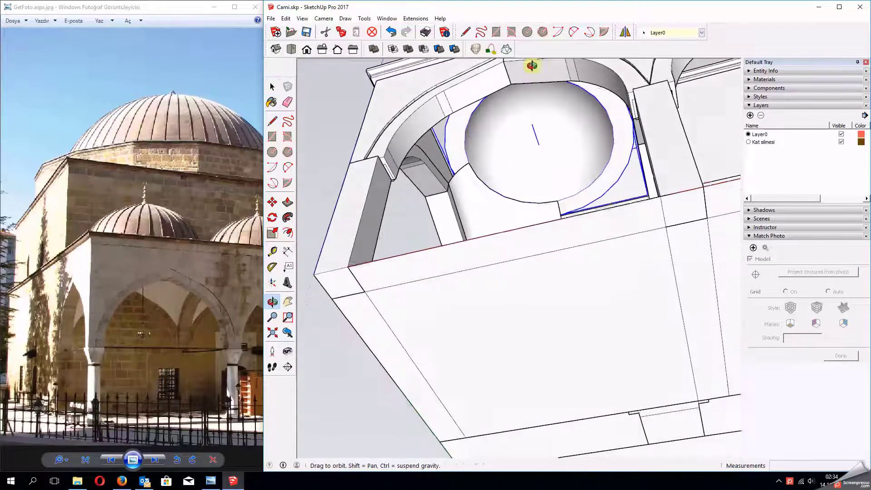
mouse_move(546, 145)
middle_mouse_down()
mouse_move(423, 138)
mouse_move(443, 151)
mouse_move(305, 217)
mouse_move(308, 251)
mouse_move(322, 253)
middle_mouse_up()
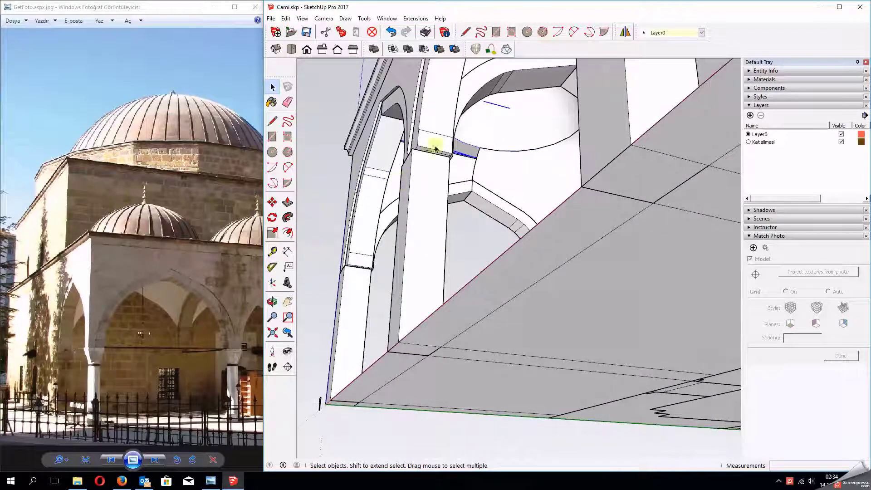
Step: Abandon a started line and hide the dome to expose the roof bay beneath
key("l")
left_click(511, 107)
mouse_move(511, 107)
middle_mouse_down()
mouse_move(519, 164)
mouse_move(509, 303)
mouse_move(380, 246)
middle_mouse_up()
scroll(509, 302, "down", 5)
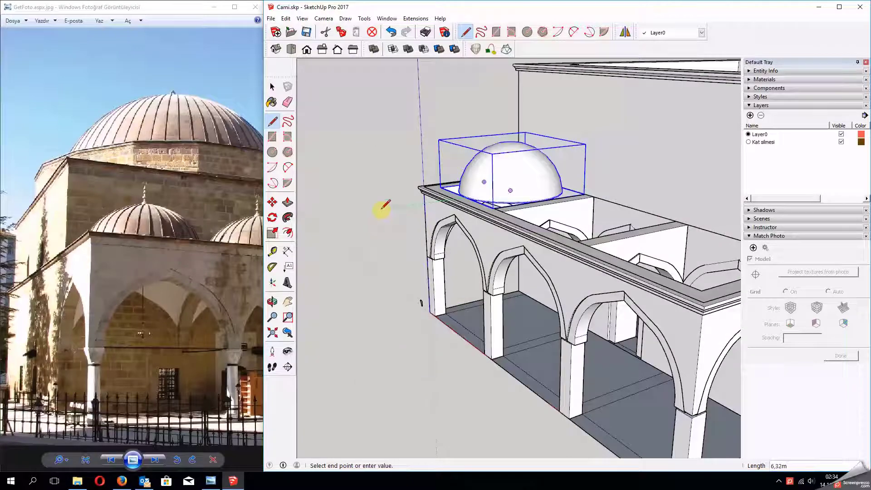
key("space")
right_click(512, 170)
left_click(529, 198)
mouse_move(520, 190)
middle_mouse_down()
mouse_move(541, 300)
mouse_move(499, 214)
mouse_move(529, 352)
mouse_move(513, 182)
mouse_move(593, 278)
mouse_move(508, 295)
middle_mouse_up()
Step: Rotate-copy the curved rib 90° about the bay centre, repeated three times around the opening
left_click(505, 192)
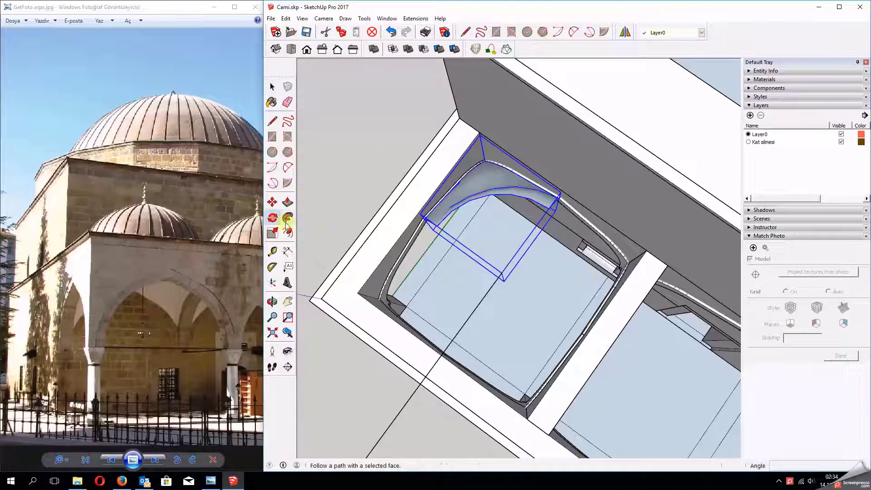
left_click(273, 218)
left_click(499, 273)
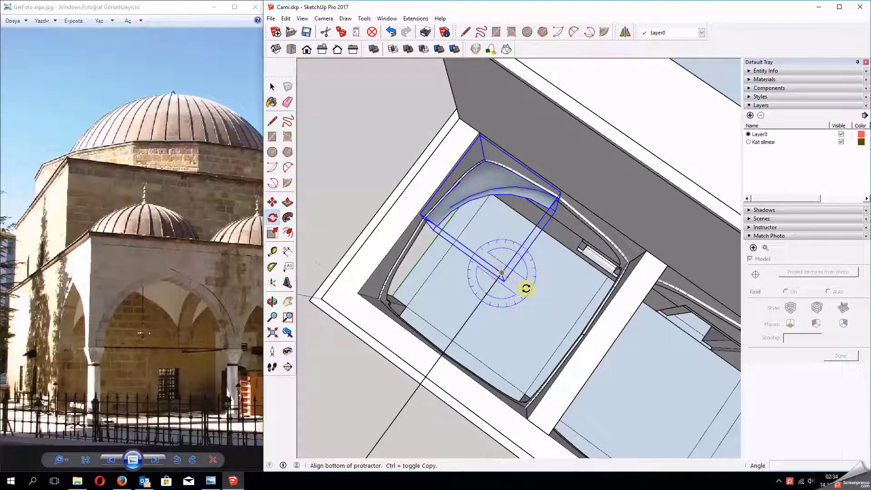
left_click(522, 288)
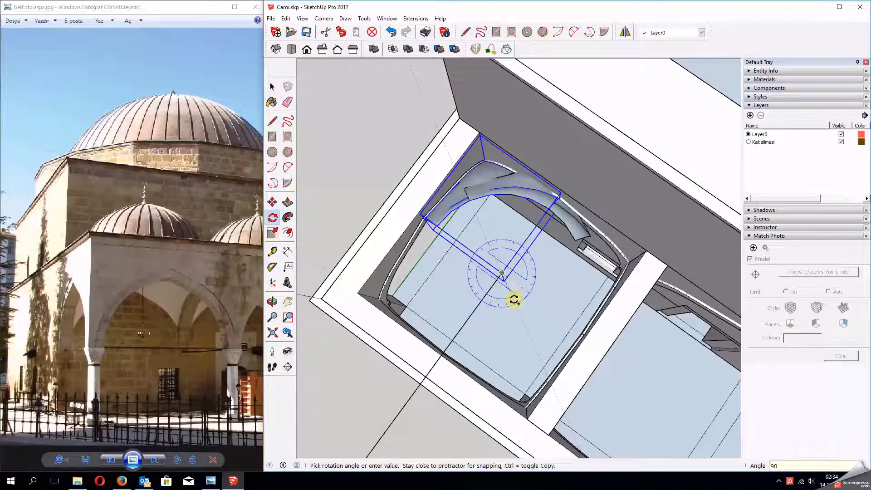
left_click(514, 299)
key("ctrl+z")
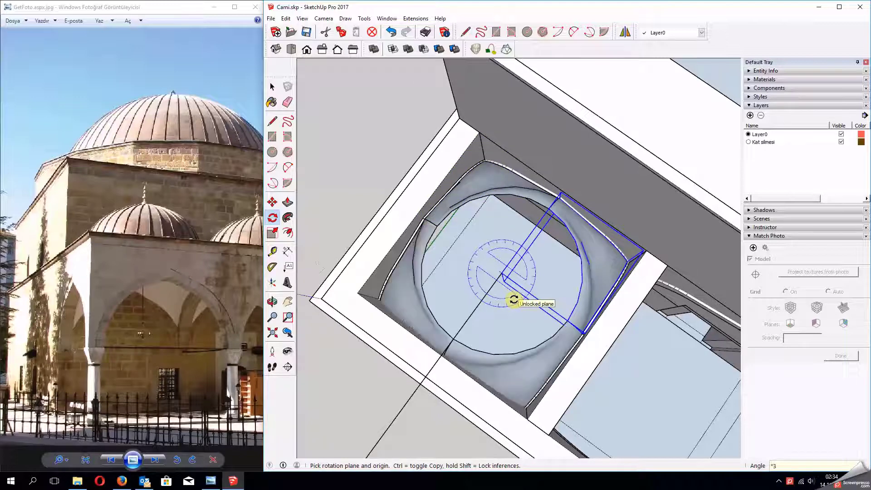
key("space")
scroll(465, 247, "down", 3)
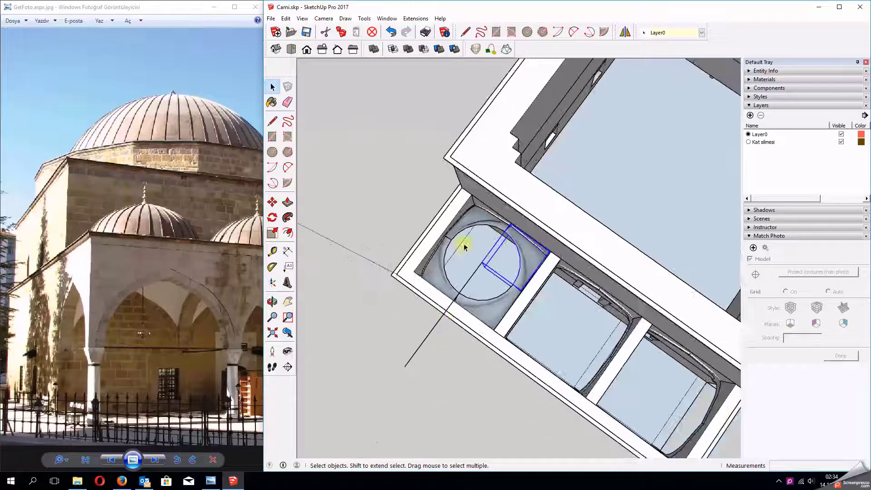
left_click(439, 320)
mouse_move(471, 284)
middle_mouse_down()
mouse_move(524, 295)
mouse_move(431, 331)
middle_mouse_up()
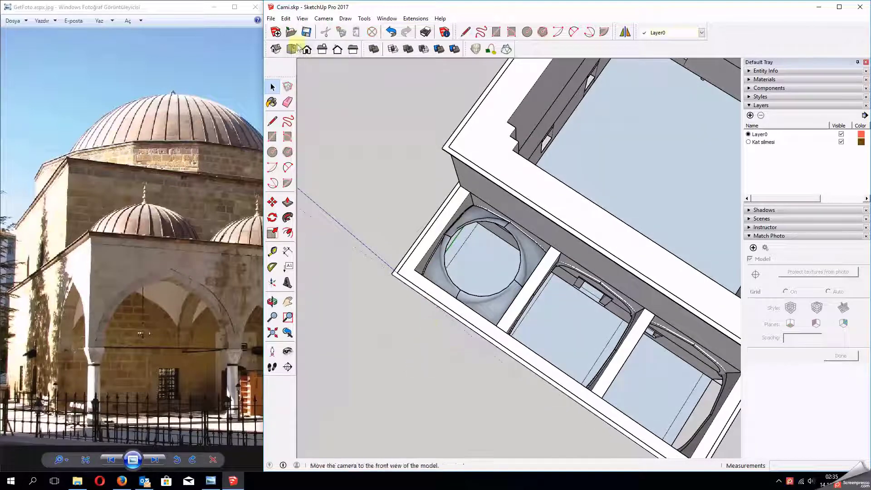
left_click(286, 19)
left_click(434, 172)
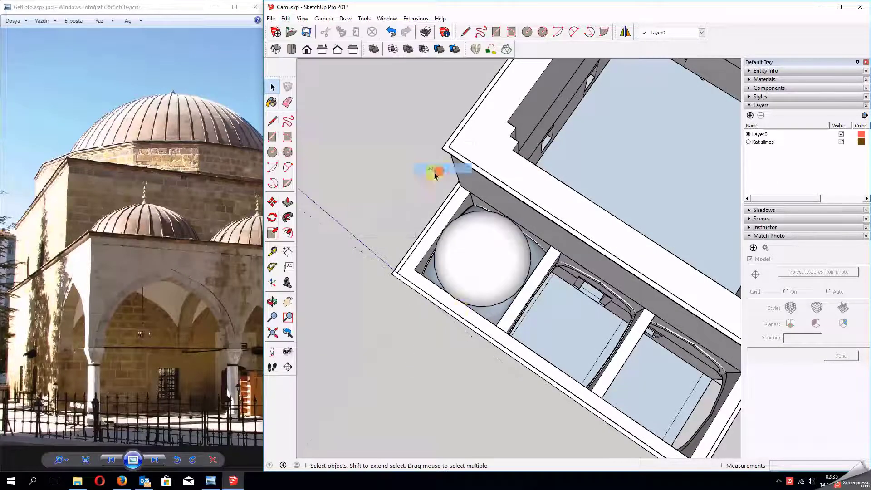
mouse_move(435, 172)
middle_mouse_down()
mouse_move(502, 253)
mouse_move(561, 128)
middle_mouse_up()
scroll(496, 181, "up", 2)
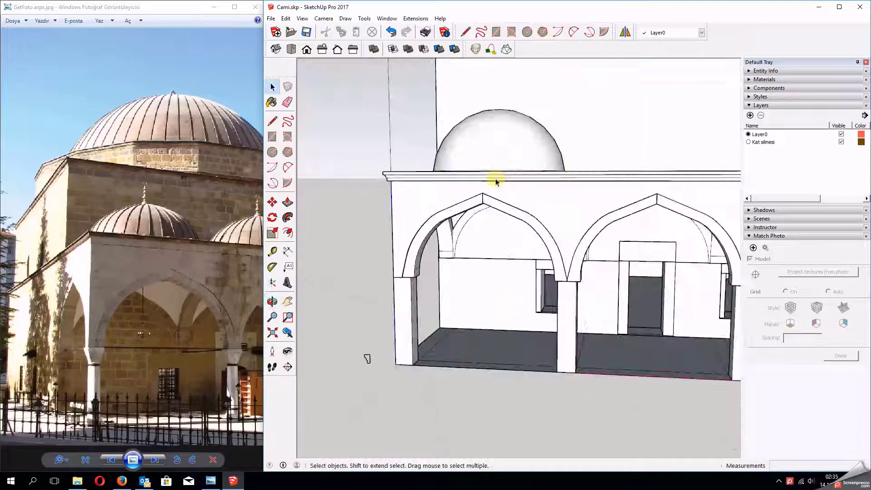
mouse_move(495, 182)
middle_mouse_down()
mouse_move(511, 110)
mouse_move(511, 132)
middle_mouse_up()
scroll(510, 127, "up", 2)
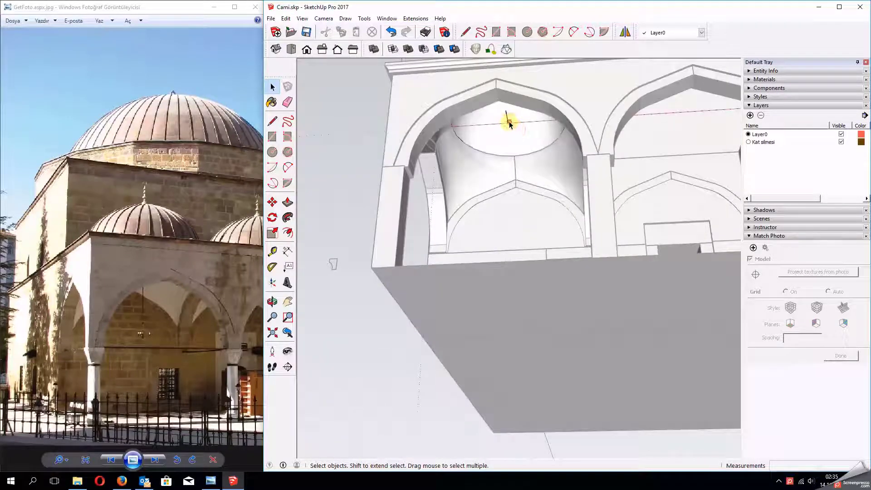
scroll(502, 129, "down", 3)
scroll(492, 181, "up", 3)
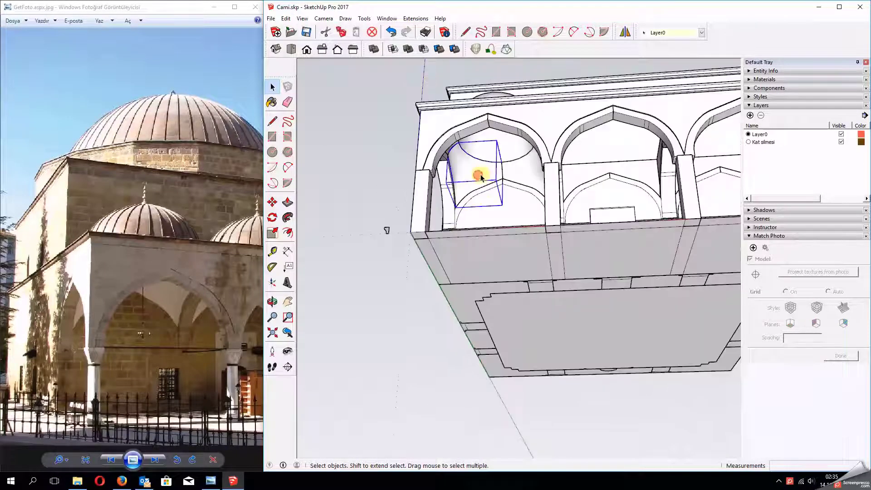
middle_click_drag(501, 183, 490, 70)
scroll(461, 133, "up", 2)
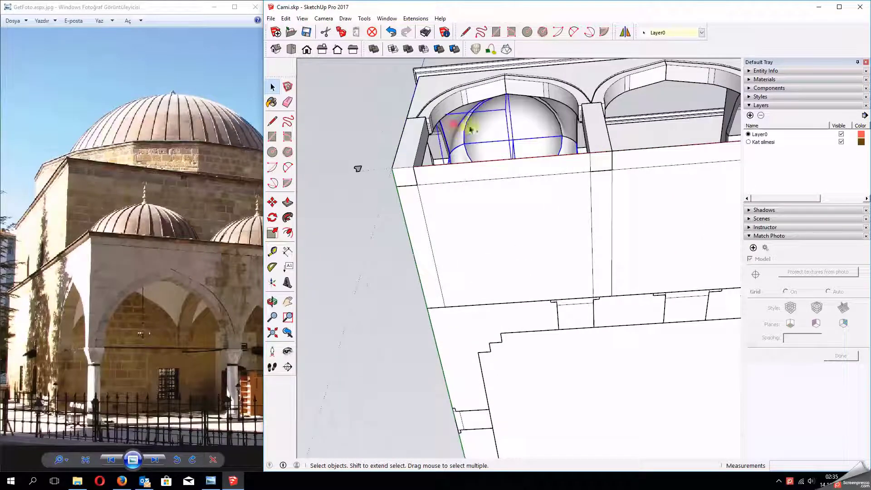
mouse_move(526, 129)
middle_mouse_down()
mouse_move(531, 241)
mouse_move(498, 181)
middle_mouse_up()
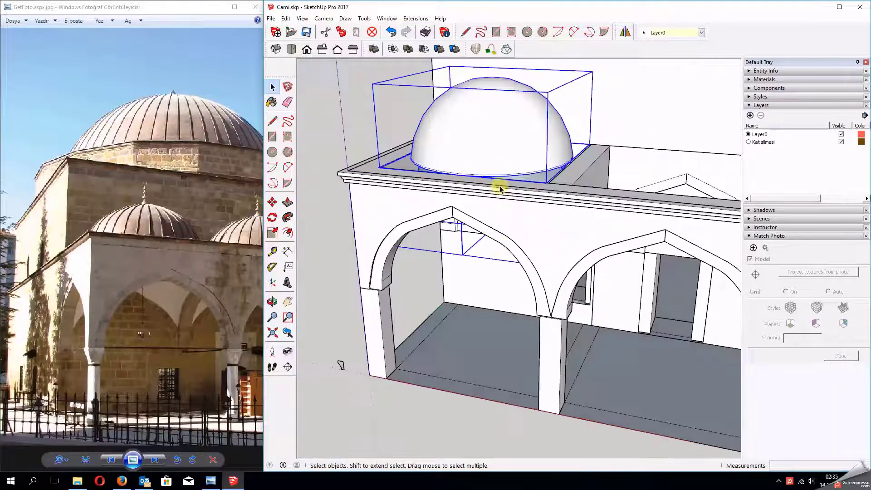
Step: Group the dome geometry after cancelling a Make Component attempt
right_click(494, 154)
left_click(525, 232)
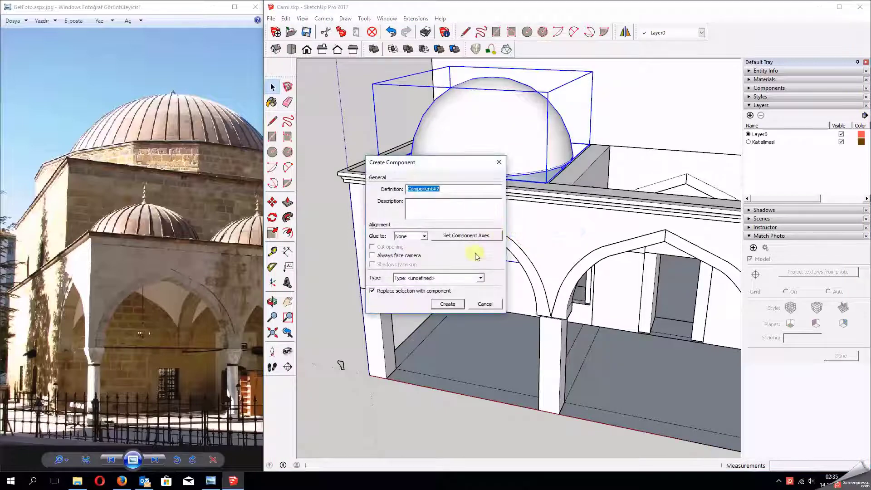
left_click(483, 304)
right_click(487, 136)
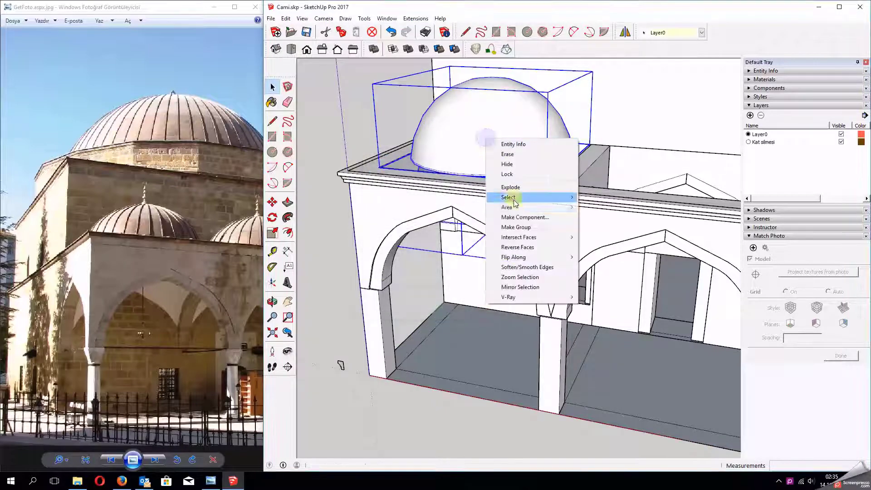
left_click(515, 226)
scroll(449, 224, "down", 3)
mouse_move(480, 179)
middle_mouse_down()
mouse_move(480, 227)
mouse_move(553, 258)
mouse_move(691, 209)
mouse_move(647, 227)
middle_mouse_up()
scroll(628, 200, "up", 3)
scroll(562, 230, "up", 2)
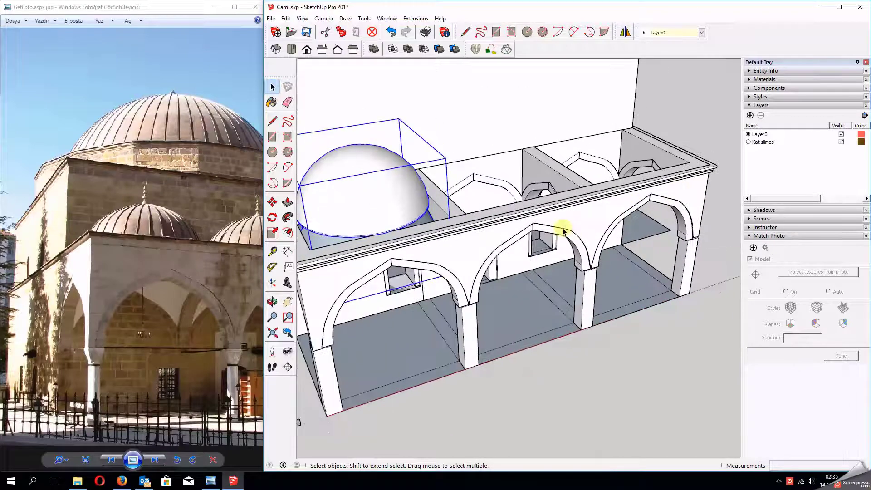
scroll(582, 219, "down", 3)
scroll(418, 218, "up", 3)
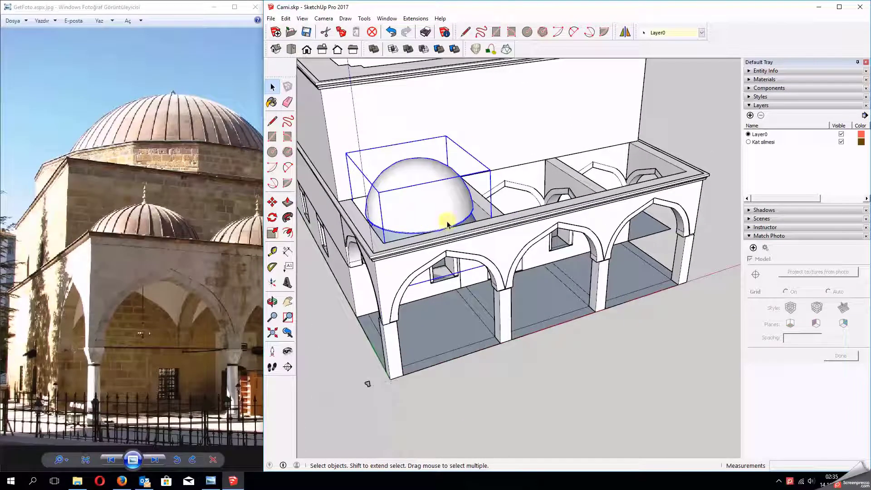
Step: Copy the dome 5.50 m onto the next bay and array it 2x to fill the third bay
key("m")
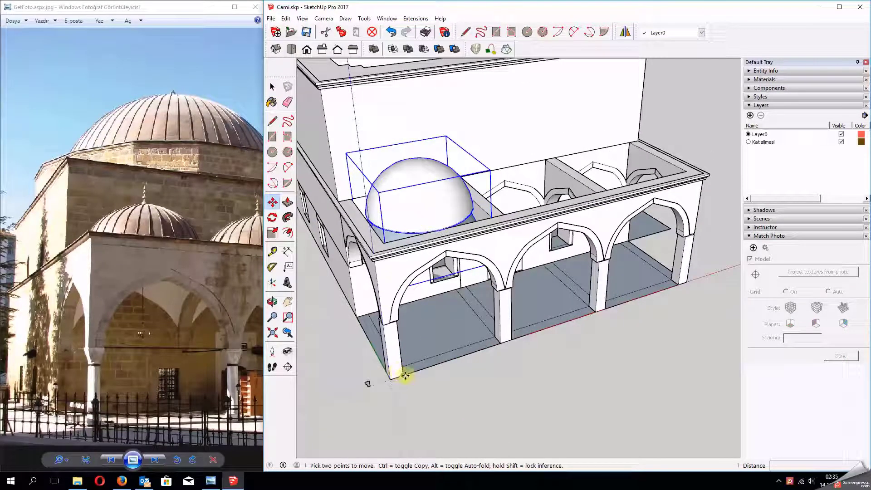
left_click(405, 376, "ctrl")
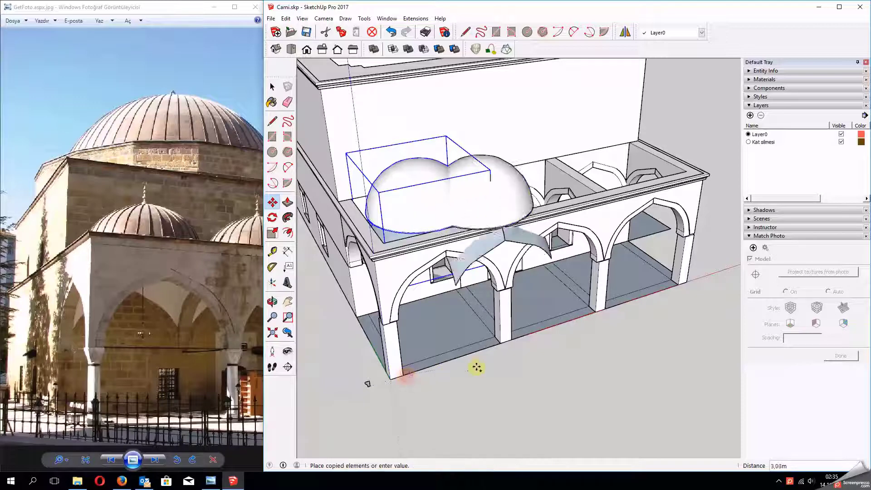
left_click(511, 341)
type("2x")
key("Return")
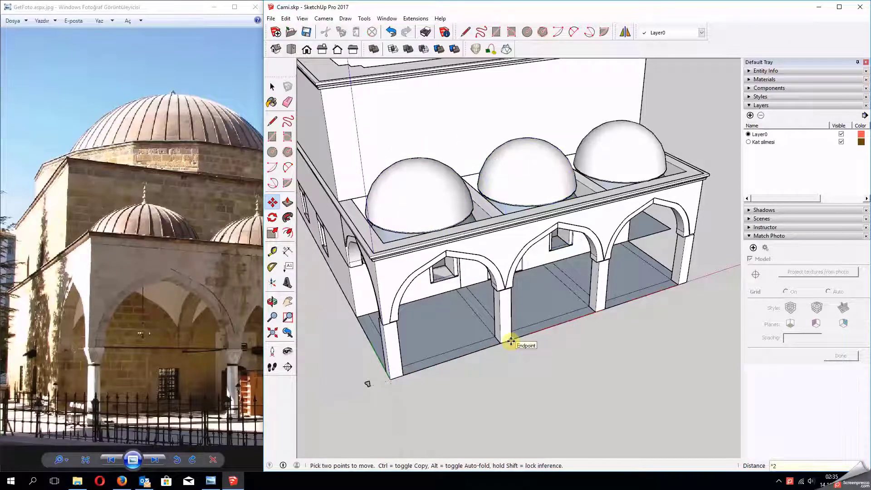
mouse_move(510, 342)
middle_mouse_down()
mouse_move(450, 109)
mouse_move(530, 194)
mouse_move(476, 248)
mouse_move(470, 230)
mouse_move(534, 250)
mouse_move(494, 303)
mouse_move(488, 424)
mouse_move(677, 326)
mouse_move(583, 295)
mouse_move(577, 375)
middle_mouse_up()
scroll(443, 311, "up", 3)
scroll(381, 295, "up", 2)
Step: Inside the cornice group, push the roof tray face down slightly with Push/Pull
mouse_move(381, 295)
middle_mouse_down()
mouse_move(521, 317)
mouse_move(452, 322)
middle_mouse_up()
scroll(452, 322, "up", 3)
double_click(442, 326)
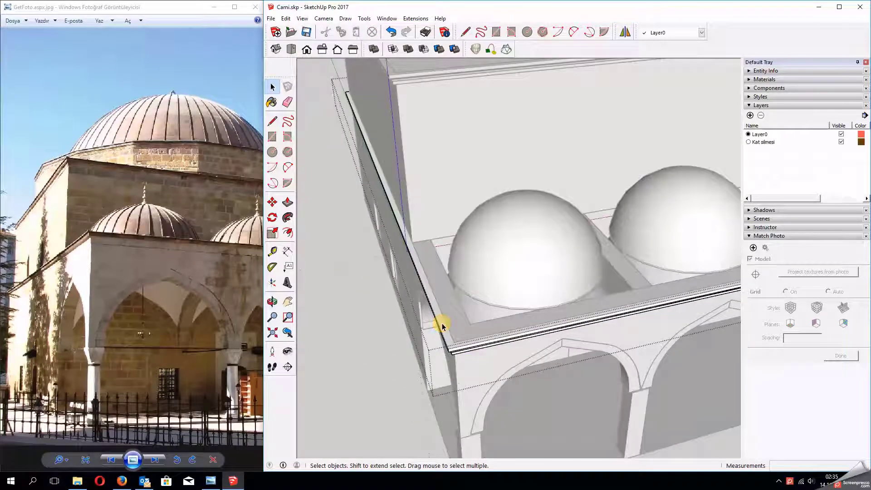
mouse_move(471, 325)
middle_mouse_down()
mouse_move(447, 315)
mouse_move(435, 288)
middle_mouse_up()
key("p")
left_click_drag(435, 288, 436, 294)
type("0,1")
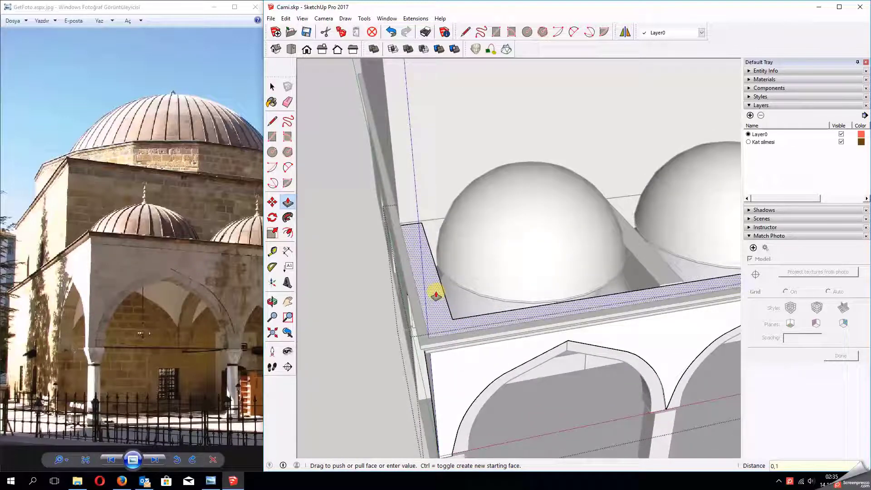
key("Return")
key("space")
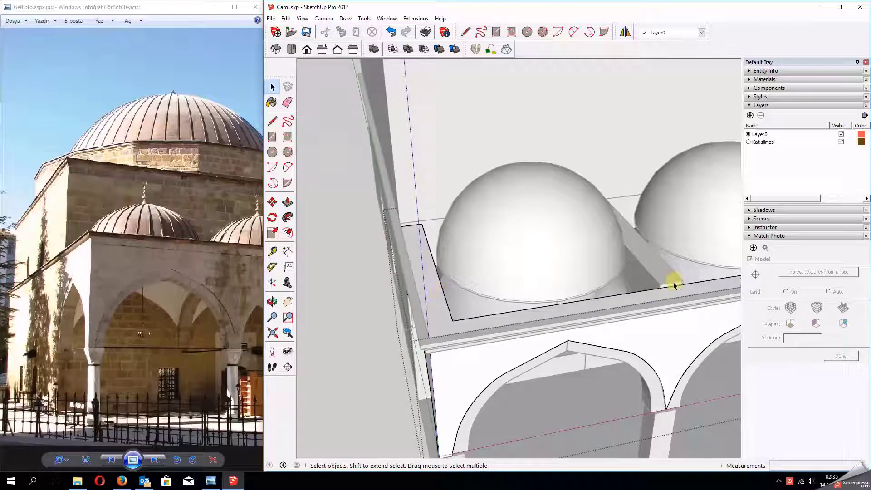
Step: Orbit around the tray, toggling Push/Pull and Select without further changes
mouse_move(674, 285)
middle_mouse_down()
mouse_move(443, 247)
mouse_move(638, 237)
middle_mouse_up()
key("p")
key("space")
key("p")
key("space")
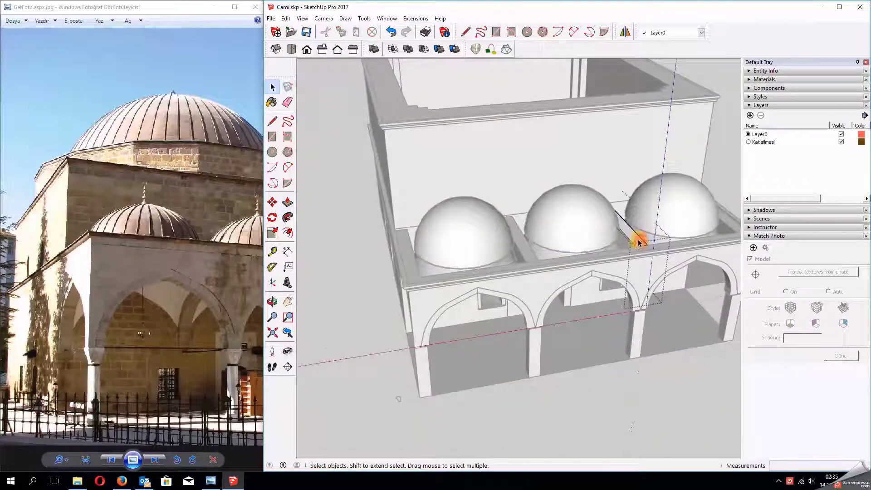
Step: Orbit to view the whole building and select the left and middle domes
scroll(587, 249, "down", 3)
middle_click_drag(587, 249, 517, 235)
scroll(579, 268, "up", 4)
middle_click_drag(580, 268, 521, 295)
scroll(408, 265, "down", 4)
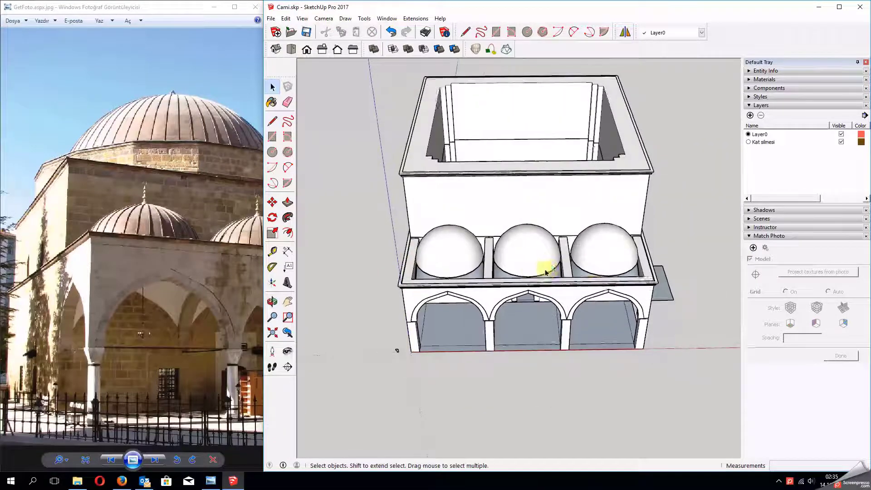
scroll(546, 272, "up", 3)
left_click(456, 253)
left_click(562, 248, "shift")
Step: Add the right dome to the selection and zoom in toward the left domes
left_click(657, 248, "shift")
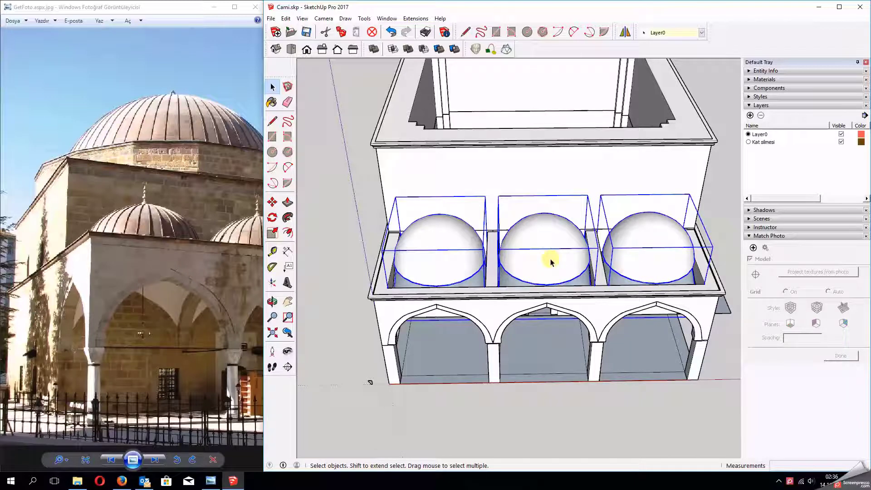
middle_click_drag(415, 260, 382, 251)
scroll(386, 249, "up", 4)
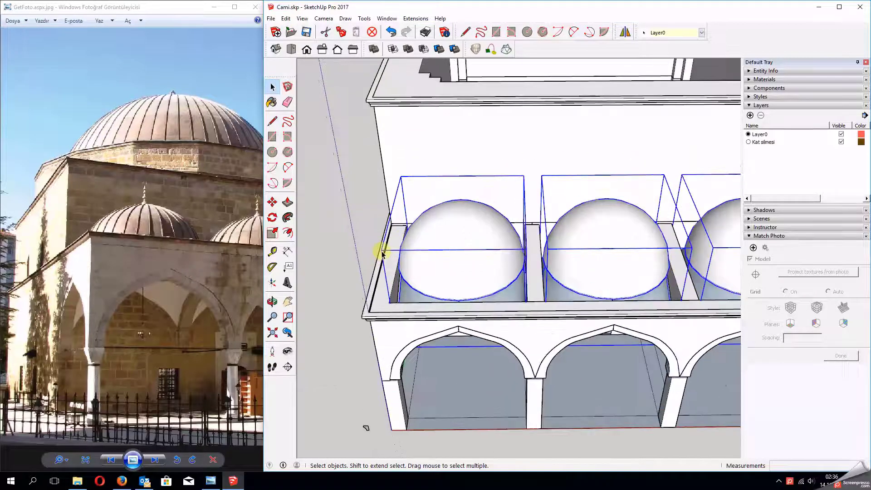
scroll(399, 214, "up", 2)
scroll(401, 214, "up", 2)
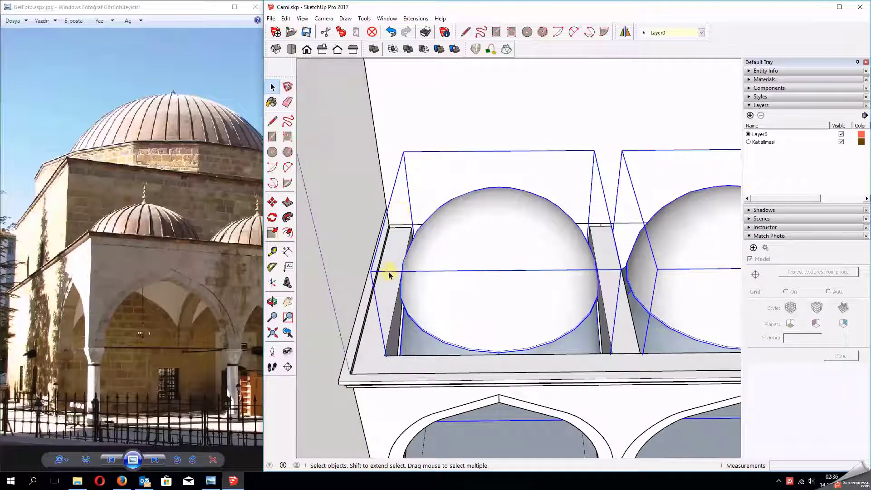
middle_click_drag(389, 274, 387, 282)
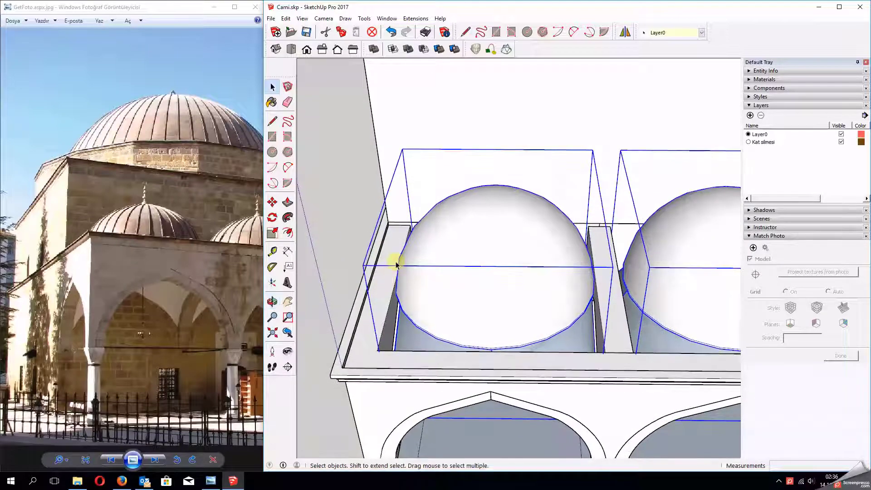
Step: Draw the 17.10 m by 5.40 m roof rectangle between opposite parapet corners
key("r")
scroll(396, 218, "up", 1)
left_click(389, 219)
scroll(389, 219, "down", 2)
scroll(386, 225, "down", 2)
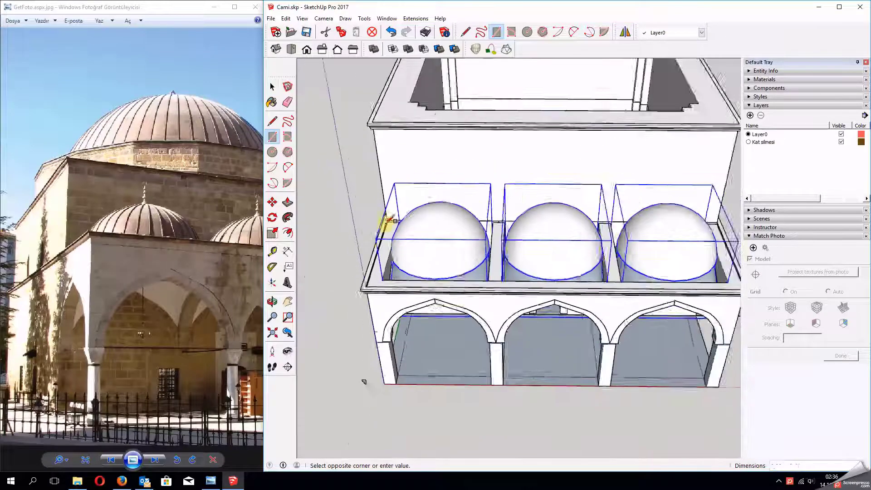
scroll(409, 236, "down", 2)
scroll(651, 281, "up", 2)
scroll(655, 282, "up", 1)
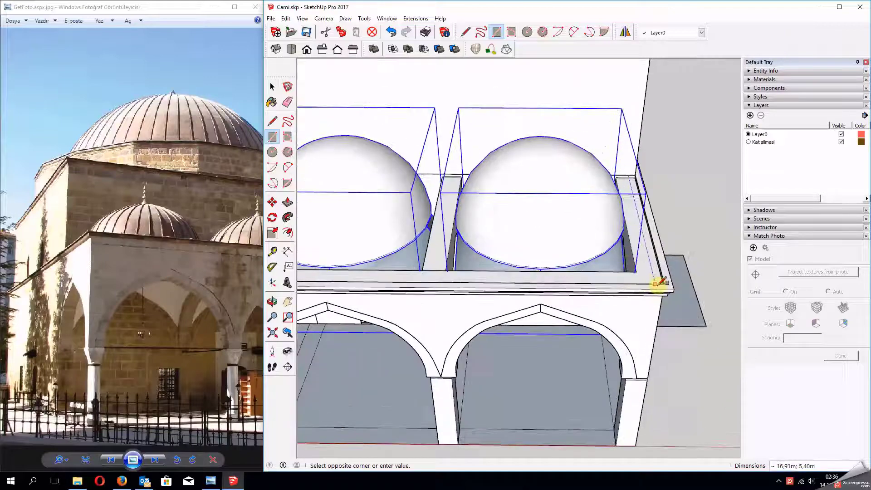
scroll(663, 281, "up", 2)
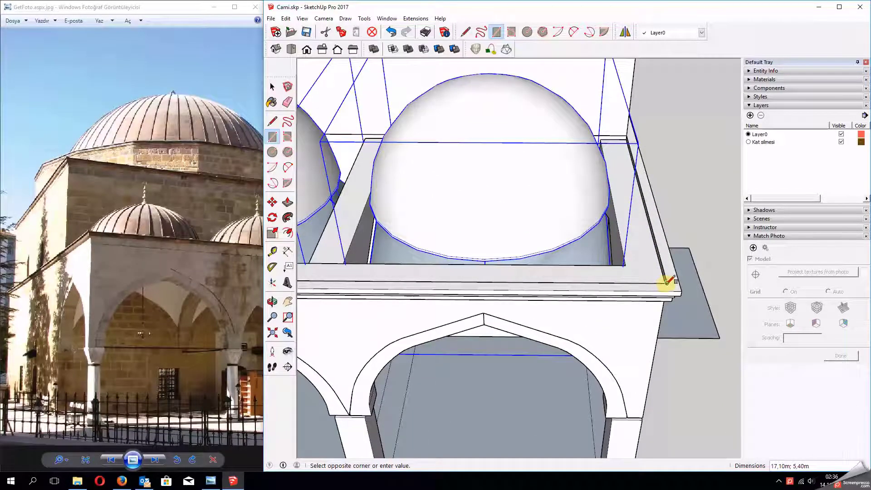
left_click(663, 282)
key("space")
Step: Select only the left dome and orbit to a side view of the building
scroll(703, 271, "down", 2)
scroll(703, 270, "down", 3)
scroll(635, 269, "up", 2)
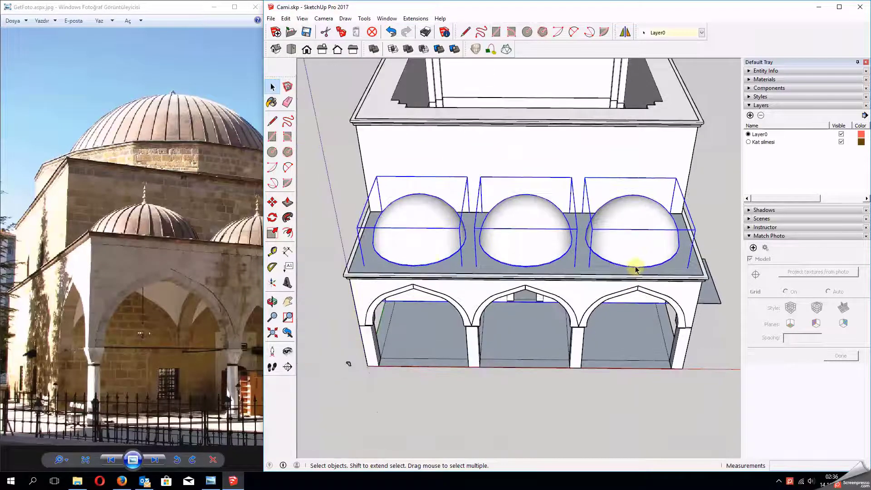
left_click(417, 243)
mouse_move(418, 242)
middle_mouse_down()
mouse_move(510, 252)
mouse_move(528, 290)
middle_mouse_up()
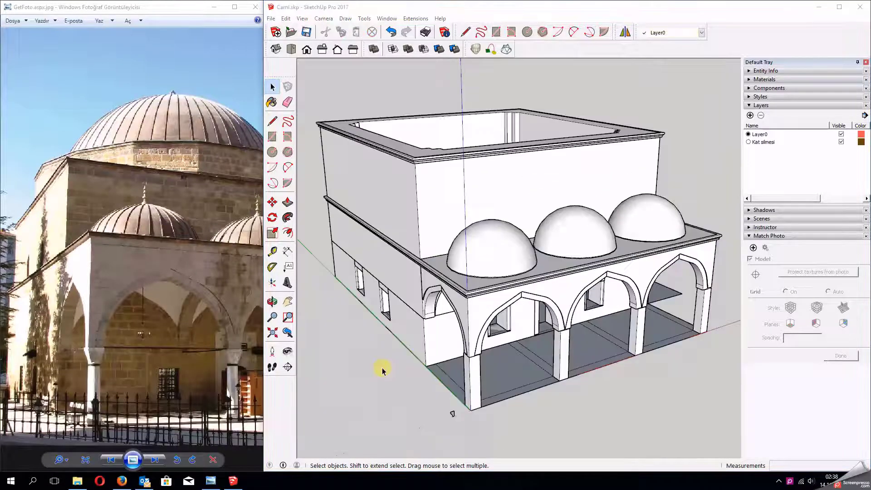
Step: Hide the left dome and zoom toward the circular opening it leaves
left_click(481, 239)
right_click(486, 238)
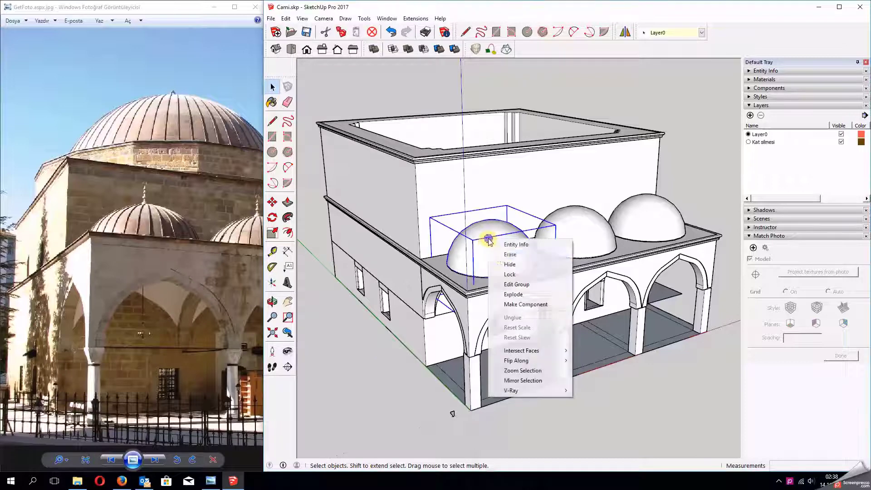
left_click(480, 242)
right_click(481, 242)
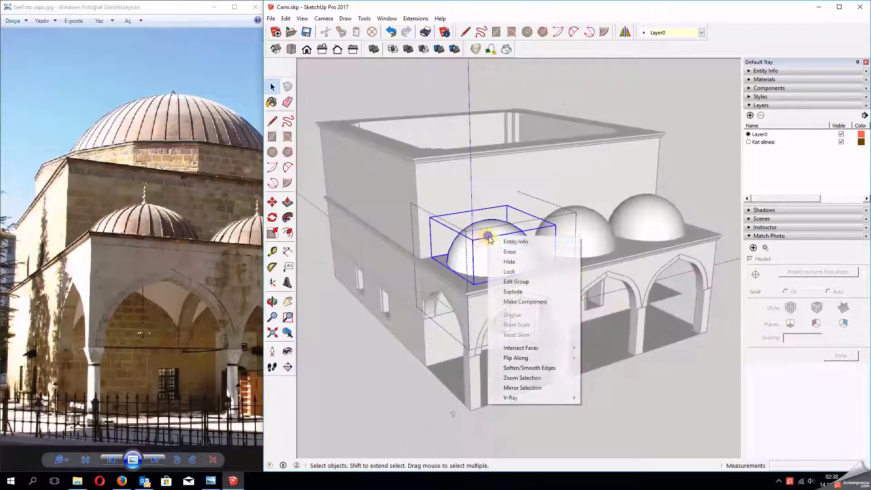
left_click(512, 264)
middle_click_drag(511, 264, 457, 320)
scroll(435, 312, "up", 2)
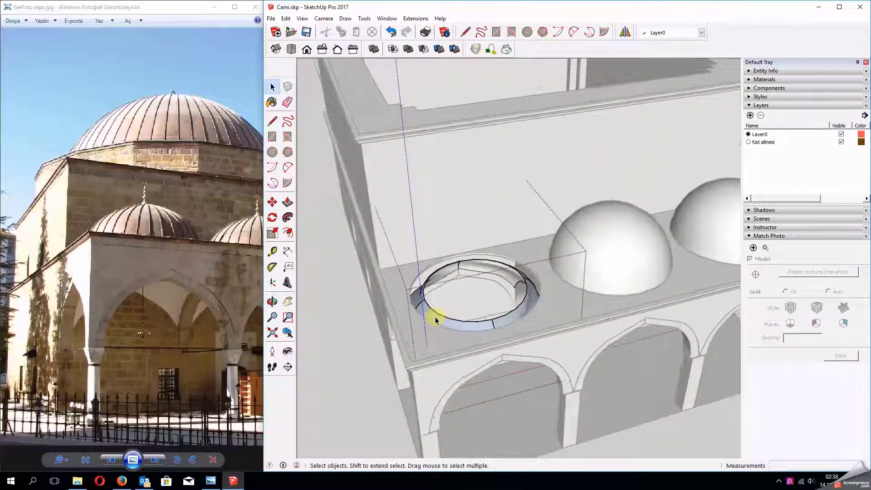
scroll(435, 311, "up", 2)
scroll(421, 297, "up", 2)
Step: Draw a diagonal line across the circular roof opening
key("l")
left_click(403, 282)
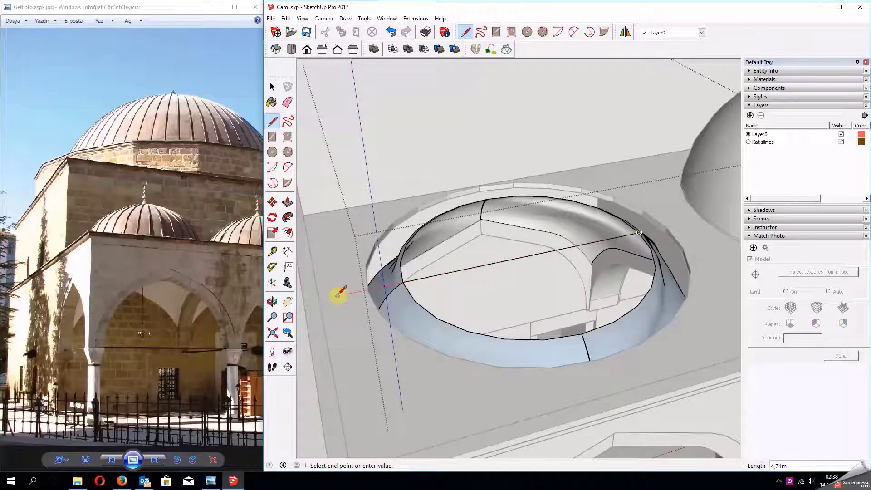
left_click(339, 293)
scroll(412, 311, "up", 2)
scroll(477, 340, "up", 2)
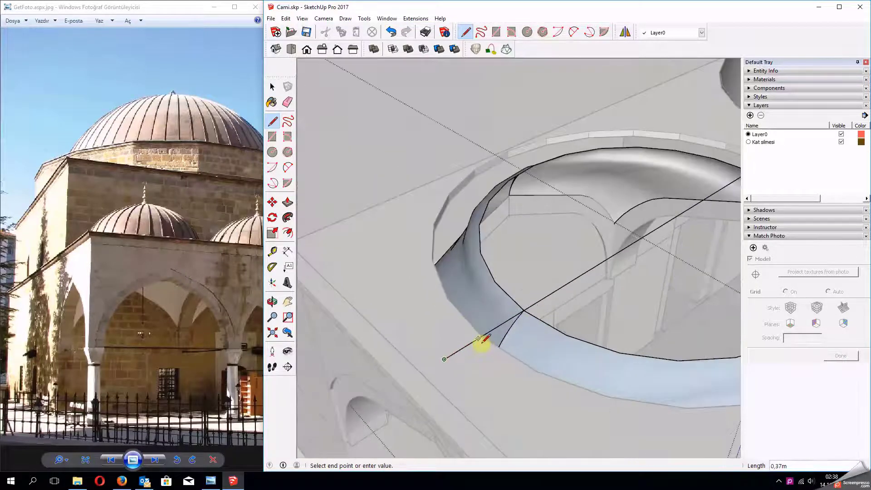
scroll(481, 341, "up", 2)
scroll(479, 338, "up", 1)
Step: Draw a small circle profile where the line crosses the ring's outer edge
key("c")
left_click(482, 329)
type("0.025")
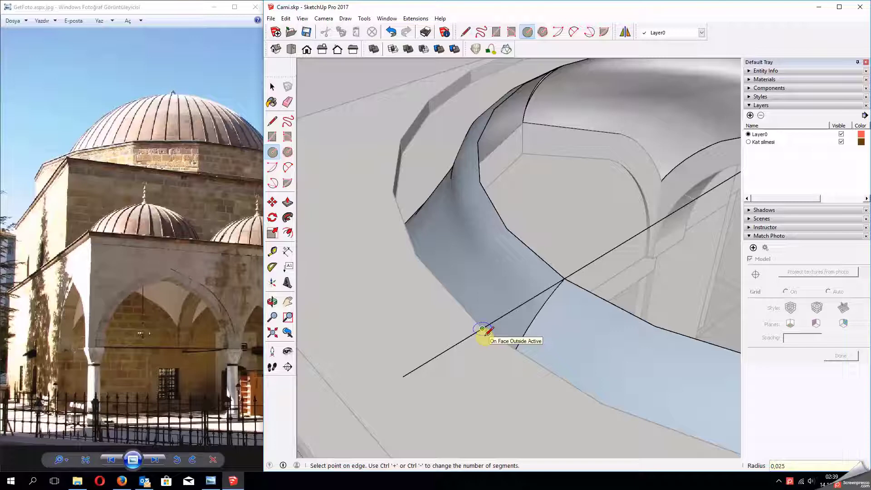
key("Return")
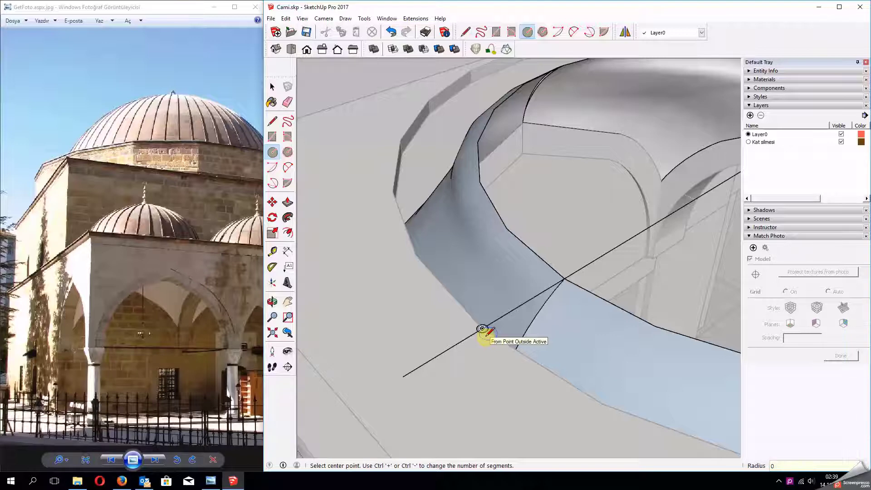
key("space")
Step: Orbit around the ring edge and select the small circle with its face
scroll(483, 329, "up", 2)
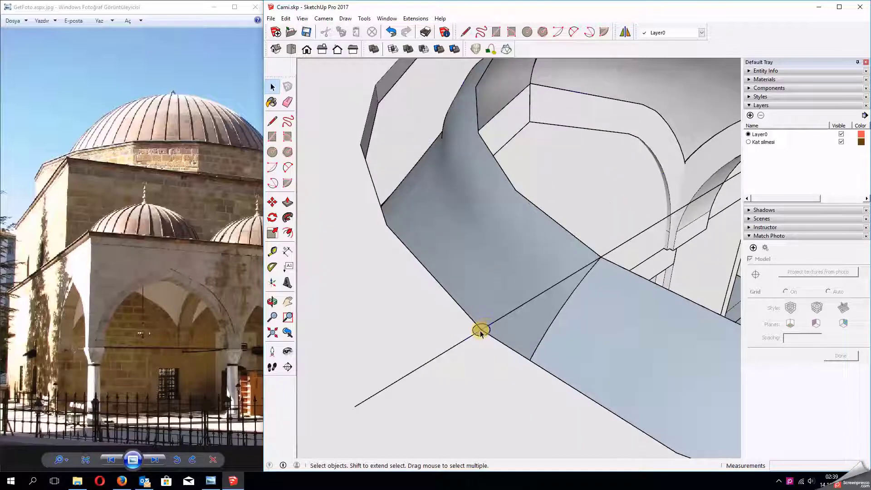
middle_click_drag(481, 332, 487, 332)
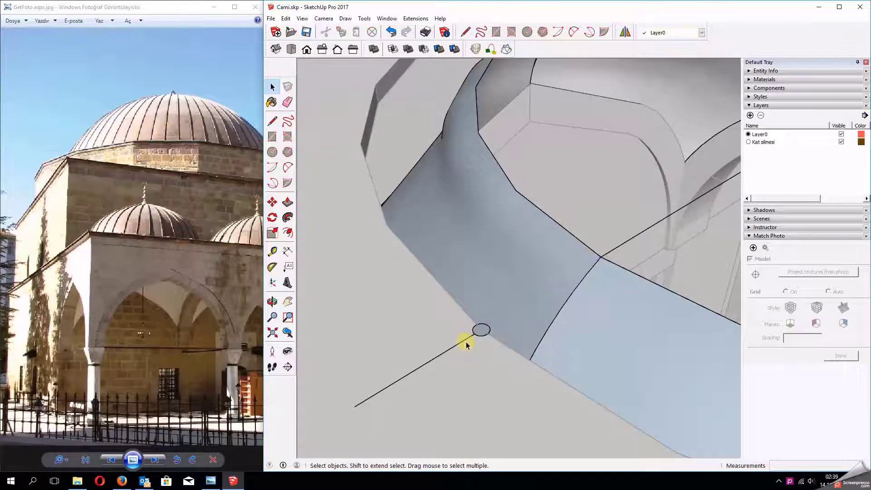
scroll(458, 343, "down", 1)
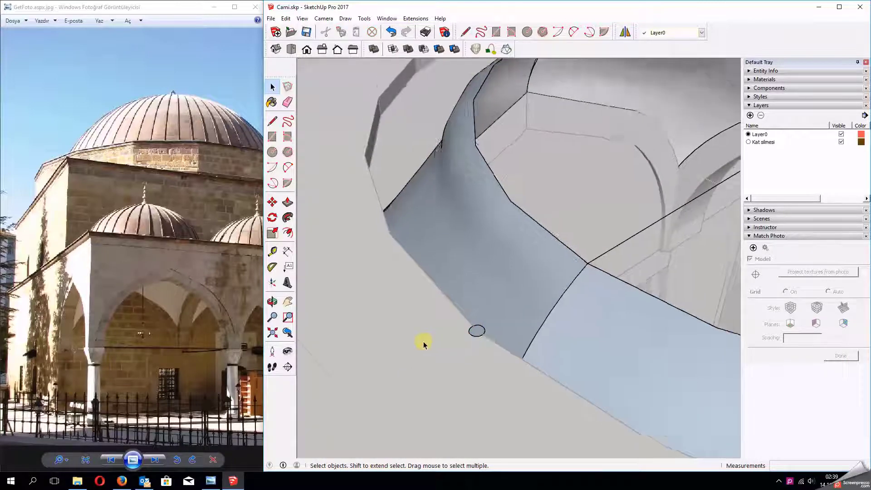
scroll(424, 340, "down", 2)
mouse_move(489, 294)
middle_mouse_down()
mouse_move(558, 279)
mouse_move(559, 293)
middle_mouse_up()
scroll(424, 315, "up", 2)
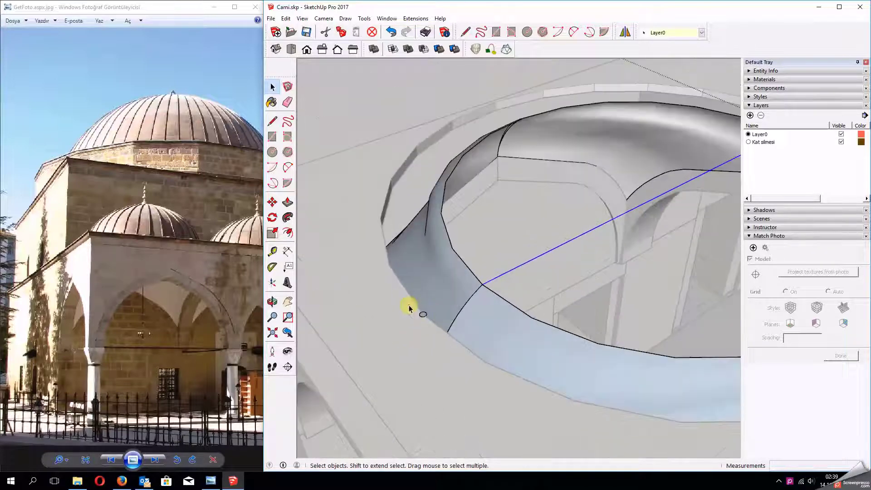
right_click(423, 317)
scroll(424, 316, "up", 1)
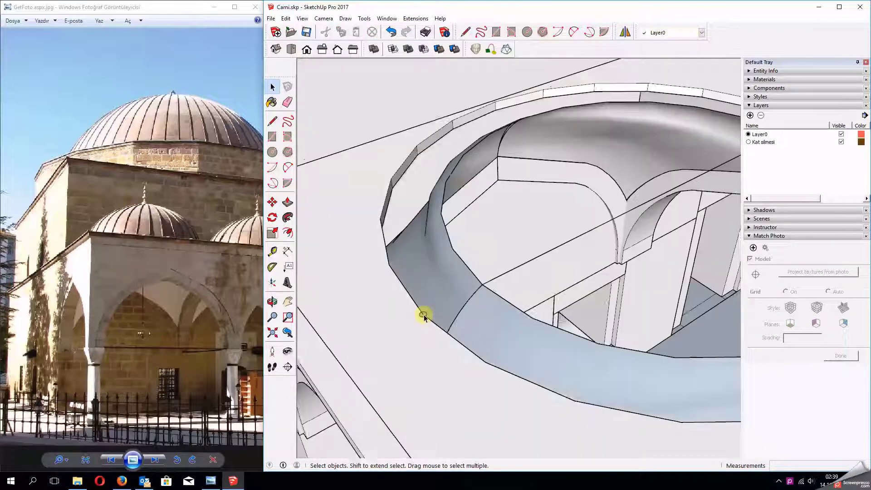
double_click(424, 316)
Step: Group the small circle and unhide the left dome
right_click(425, 315)
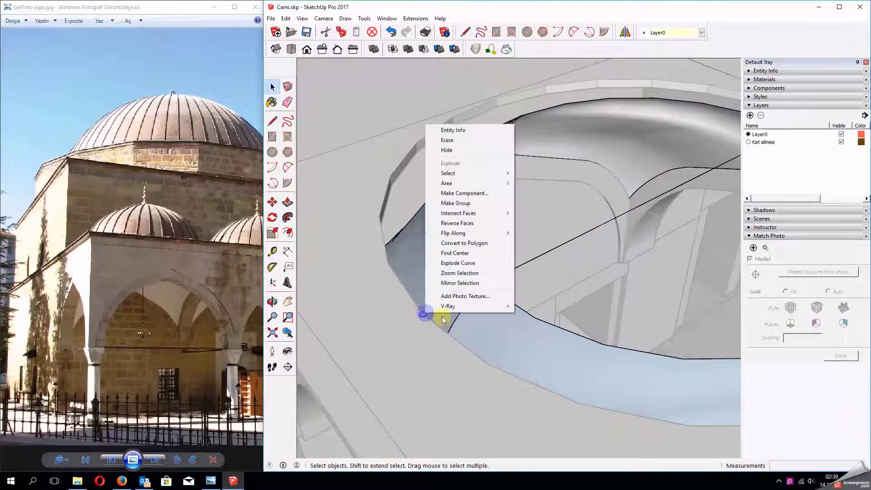
left_click(458, 204)
left_click(290, 18)
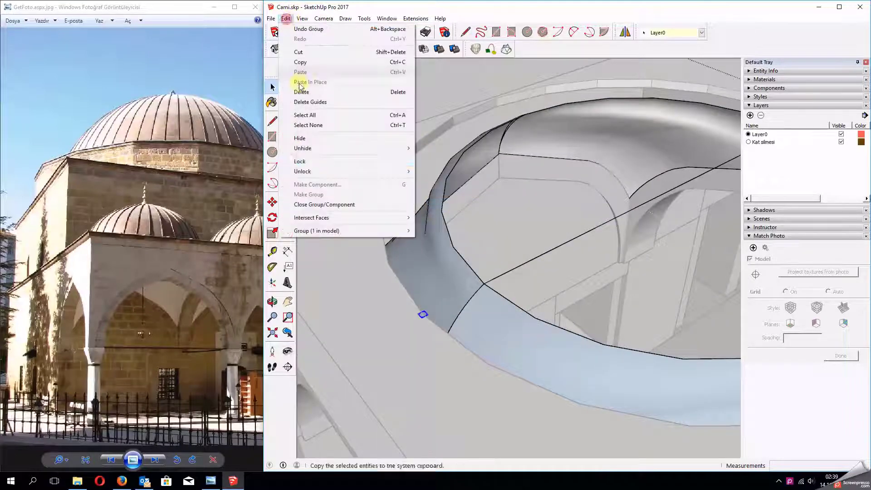
left_click(435, 161)
Step: Start a 2-point arc at the dome's lower edge, ending on the opposite edge
scroll(411, 327, "down", 3)
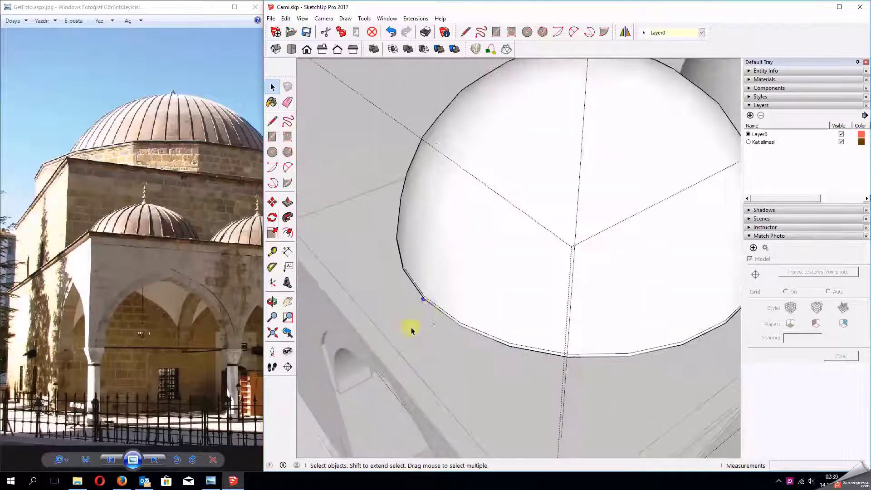
scroll(424, 296, "up", 3)
key("a")
scroll(424, 297, "up", 2)
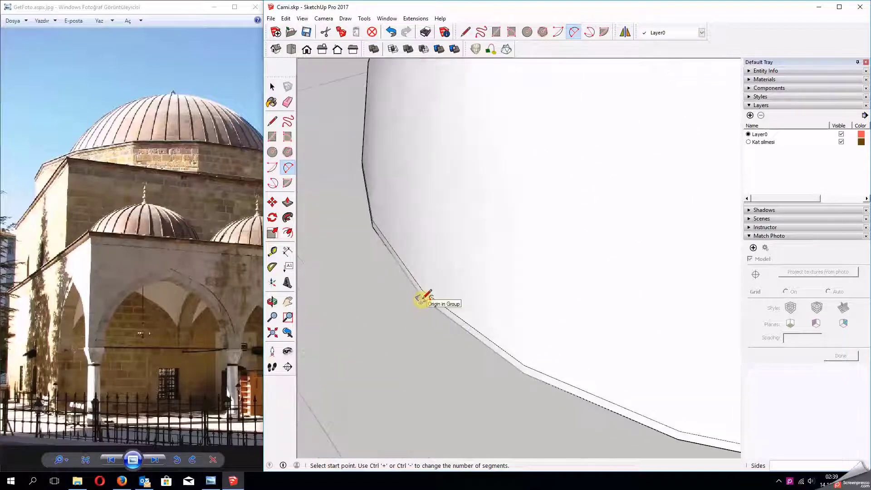
left_click(421, 297)
scroll(424, 303, "down", 3)
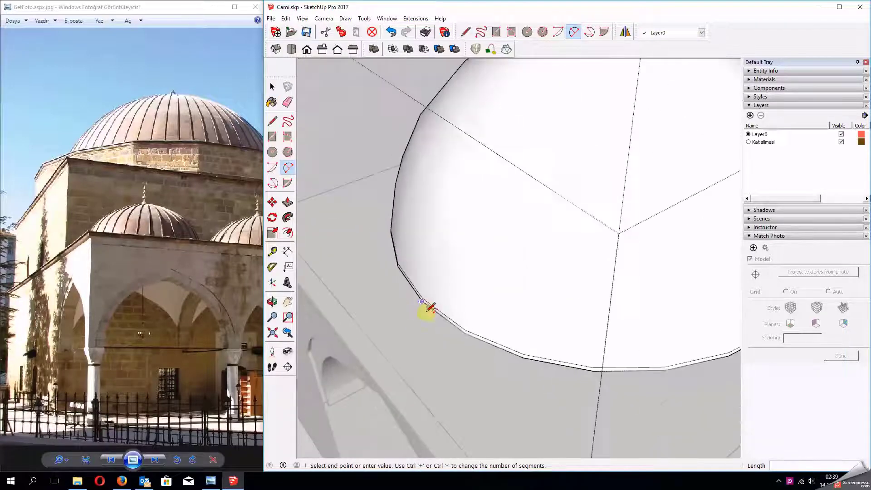
scroll(491, 317, "down", 2)
mouse_move(492, 317)
middle_mouse_down()
mouse_move(408, 278)
mouse_move(384, 223)
middle_mouse_up()
scroll(424, 202, "up", 1)
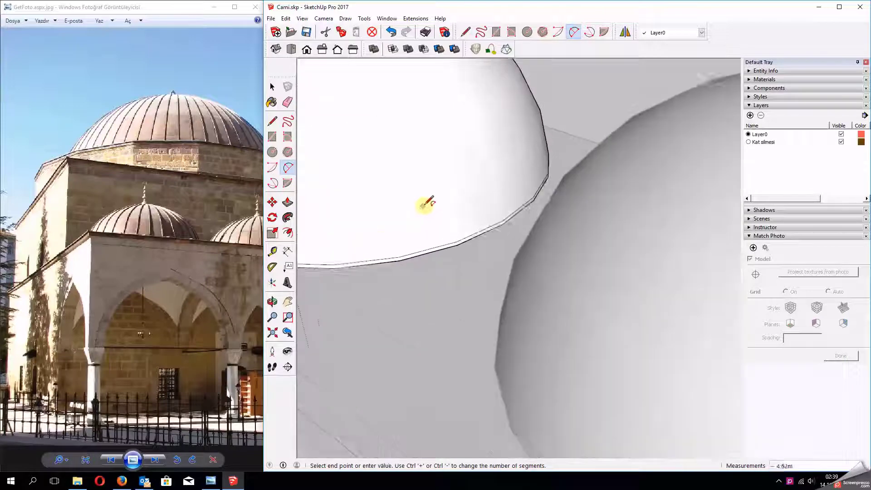
scroll(495, 237, "up", 2)
scroll(524, 263, "up", 3)
scroll(522, 263, "up", 2)
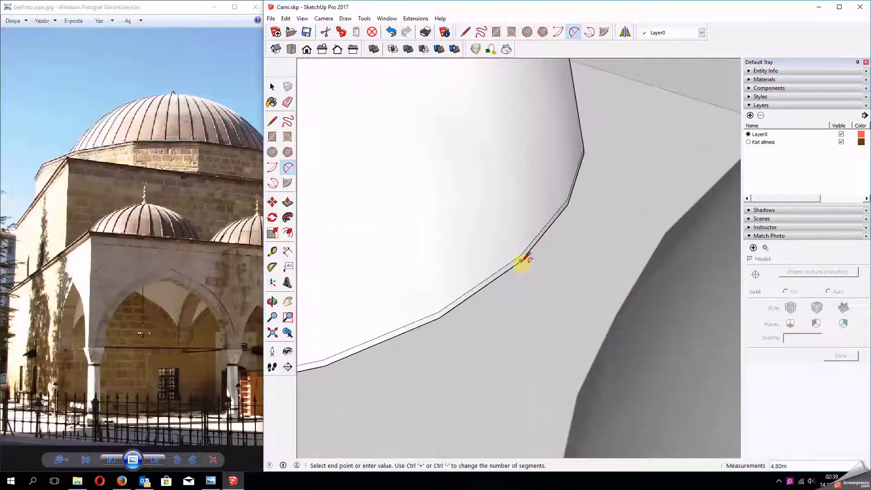
left_click(521, 261)
Step: Orbit under the dome and set the arc's bulge at the dome's crown
scroll(567, 282, "down", 1)
scroll(610, 313, "down", 2)
scroll(614, 322, "down", 1)
scroll(626, 333, "down", 1)
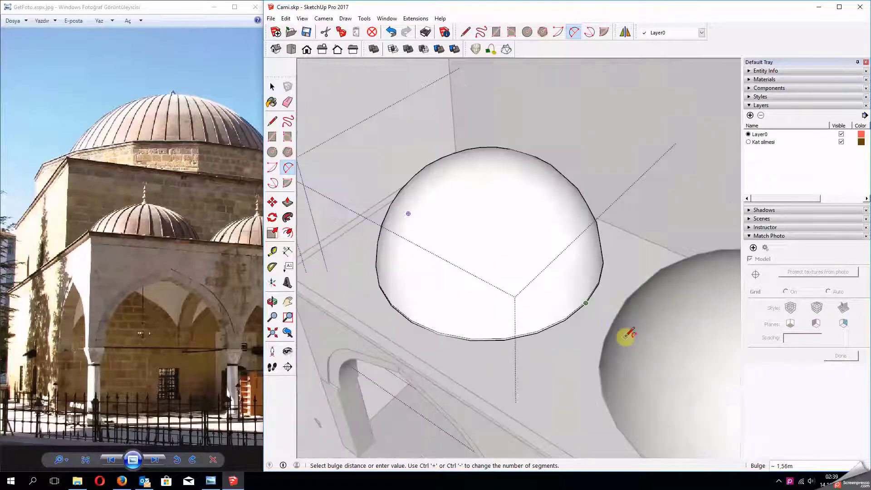
mouse_move(626, 336)
middle_mouse_down()
mouse_move(511, 274)
mouse_move(603, 159)
middle_mouse_up()
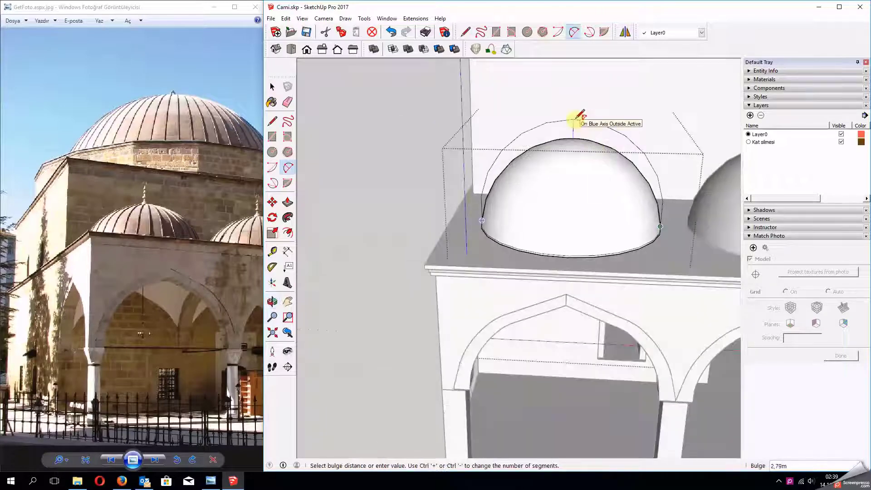
key("h")
scroll(566, 203, "up", 1)
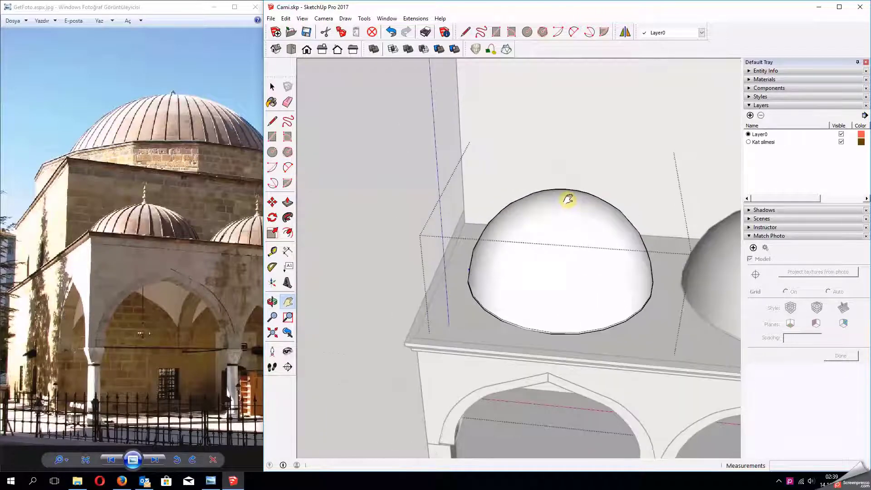
scroll(570, 199, "up", 2)
mouse_move(563, 191)
middle_mouse_down()
mouse_move(571, 330)
mouse_move(589, 142)
mouse_move(597, 156)
middle_mouse_up()
right_click(582, 122)
left_click(594, 130)
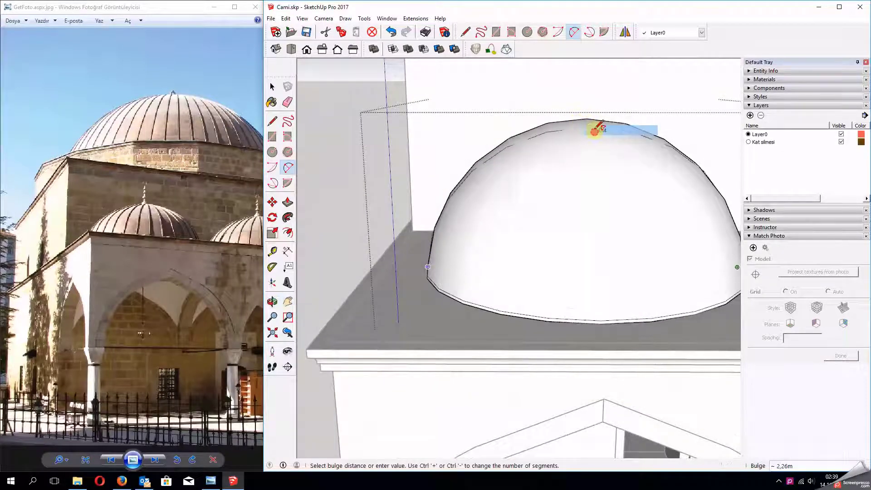
left_click(593, 117)
middle_click_drag(530, 171, 565, 259)
Step: Add a short vertical line at the dome top and select the arc
key("l")
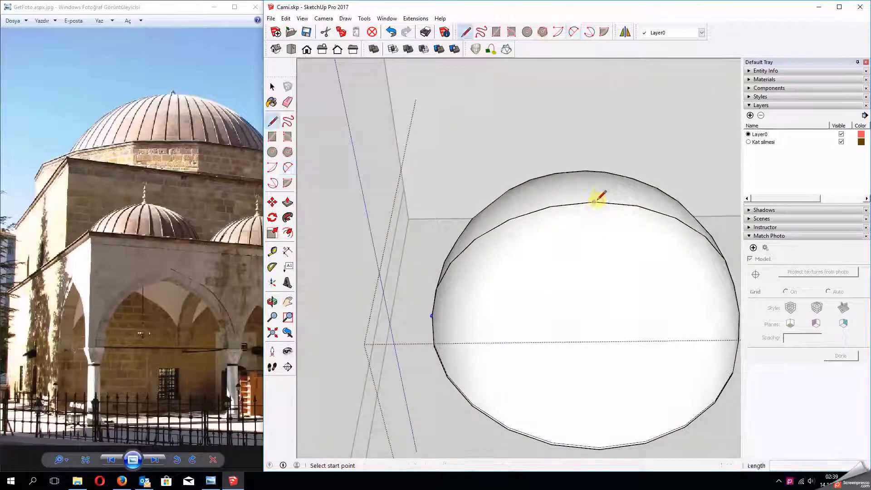
middle_click_drag(589, 181, 607, 74)
left_click(597, 67)
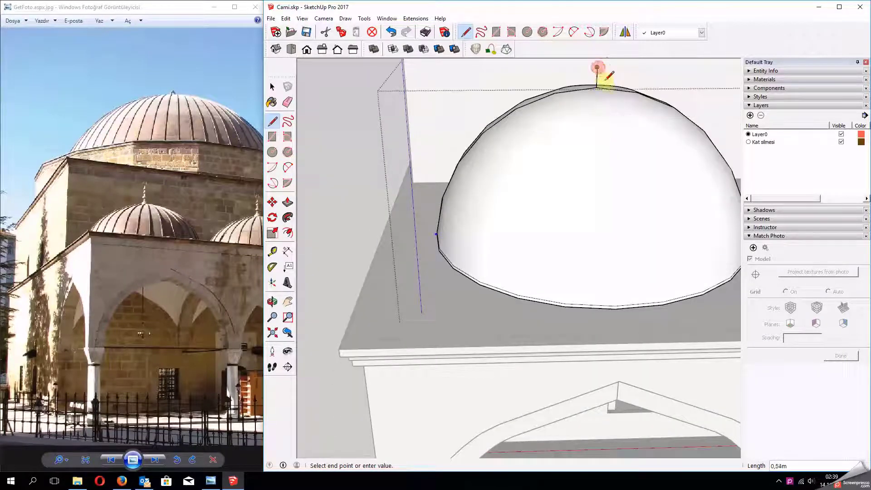
key("space")
left_click(607, 90)
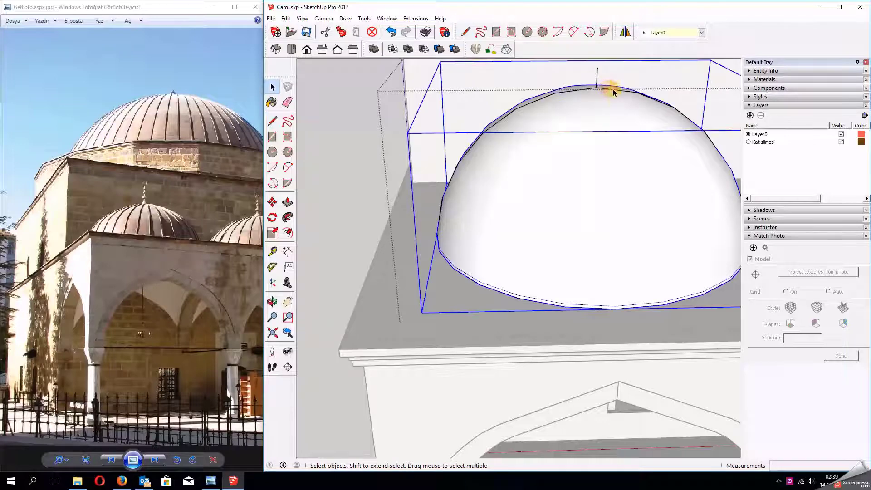
scroll(612, 98, "up", 1)
scroll(608, 118, "up", 3)
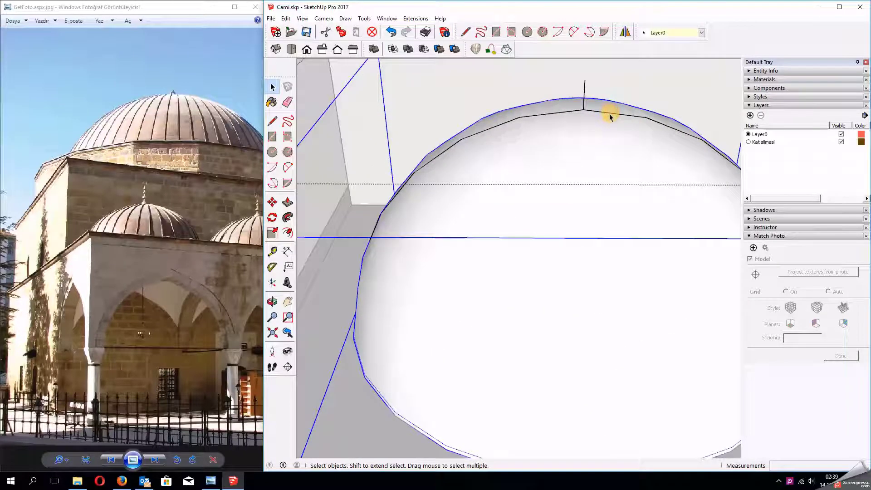
middle_click_drag(610, 117, 589, 139)
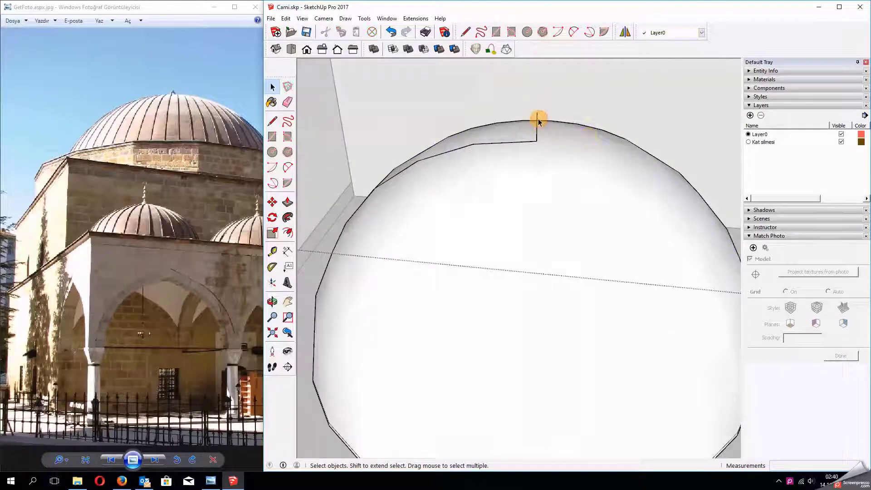
mouse_move(541, 127)
middle_mouse_down()
mouse_move(558, 133)
mouse_move(572, 186)
mouse_move(557, 171)
middle_mouse_up()
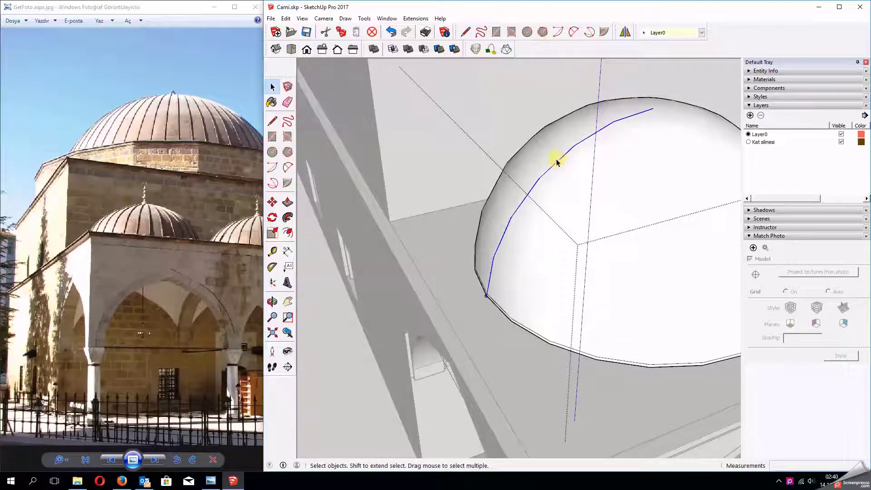
scroll(522, 190, "up", 2)
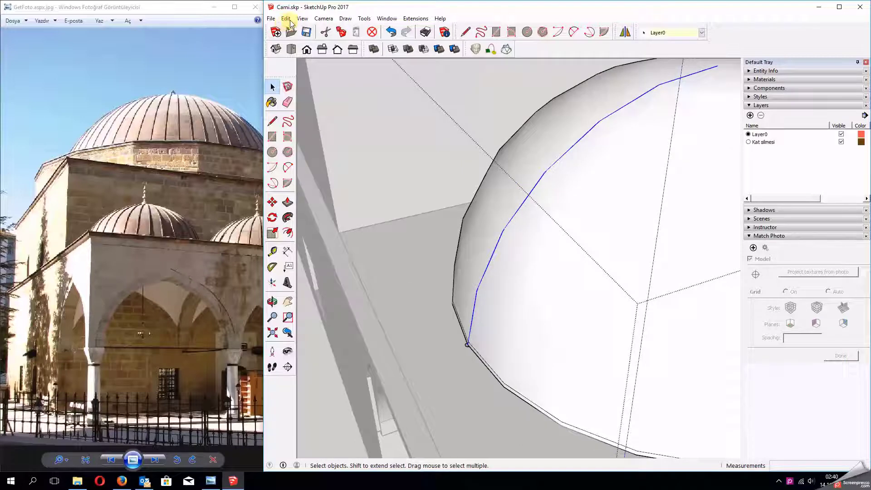
Step: Cut the selected arc to the clipboard via the Edit menu
left_click(287, 19)
left_click(309, 51)
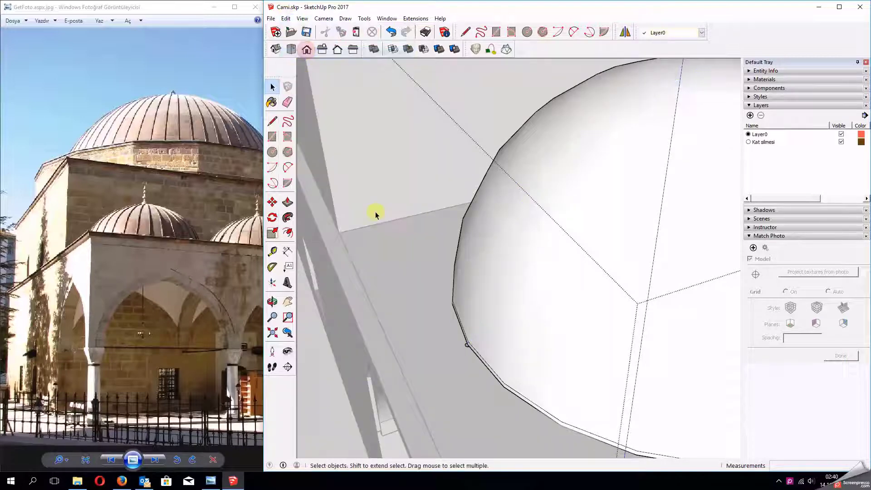
scroll(458, 346, "up", 2)
scroll(482, 352, "up", 1)
scroll(478, 353, "up", 1)
scroll(479, 352, "up", 2)
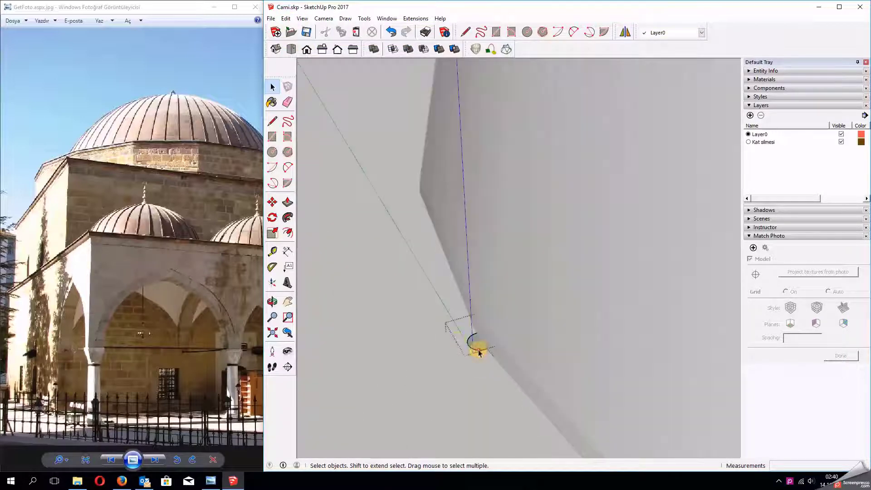
Step: Paste the arc in place and hide the selected geometry
left_click(285, 19)
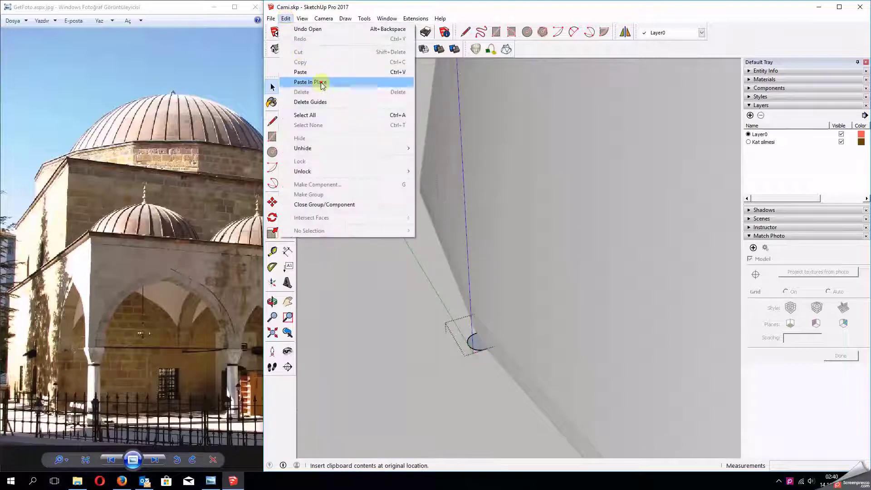
left_click(320, 82)
scroll(370, 242, "down", 2)
scroll(391, 239, "down", 2)
right_click(470, 193)
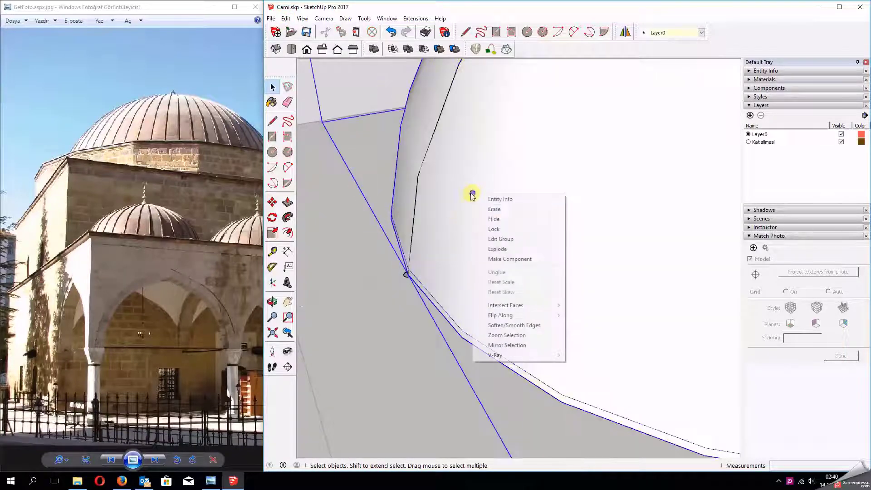
left_click(490, 219)
Step: Sweep the circle along the arc into a rib with Follow Me, then select the crossing line
middle_click_drag(450, 241, 426, 204)
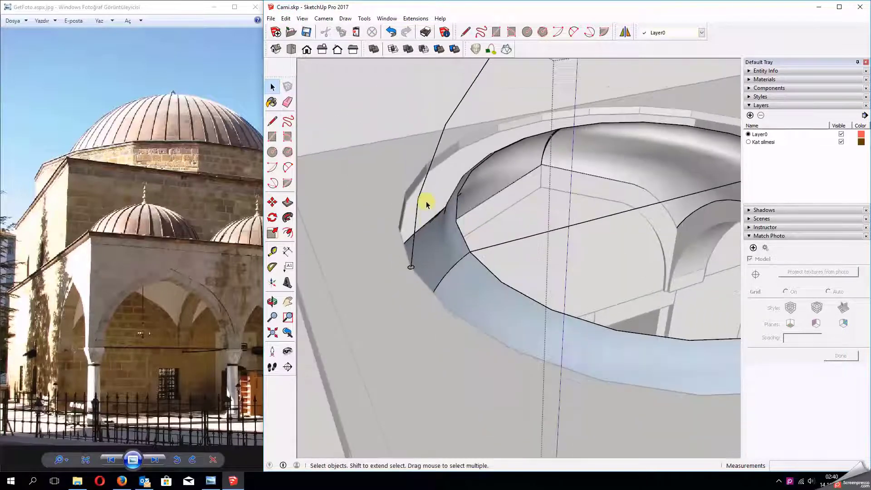
double_click(419, 200)
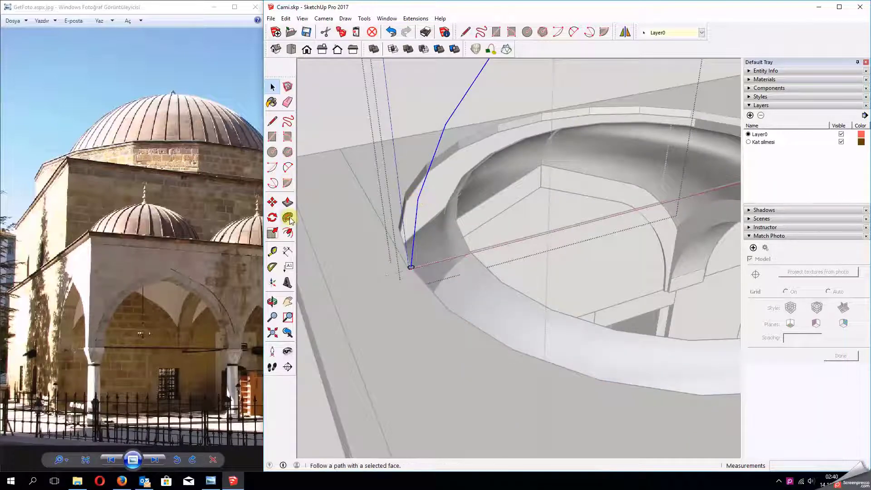
scroll(405, 262, "up", 2)
left_click(411, 267)
scroll(407, 281, "up", 1)
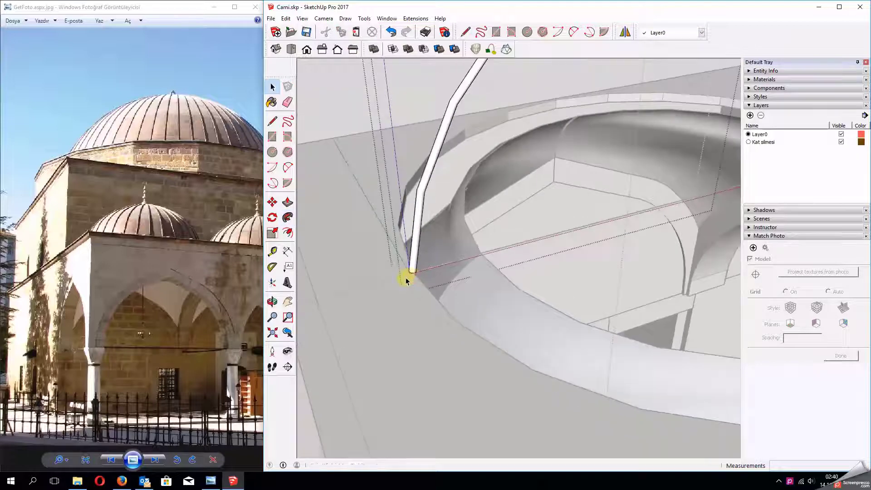
scroll(399, 281, "down", 2)
scroll(390, 282, "down", 2)
scroll(389, 282, "down", 2)
scroll(414, 313, "down", 2)
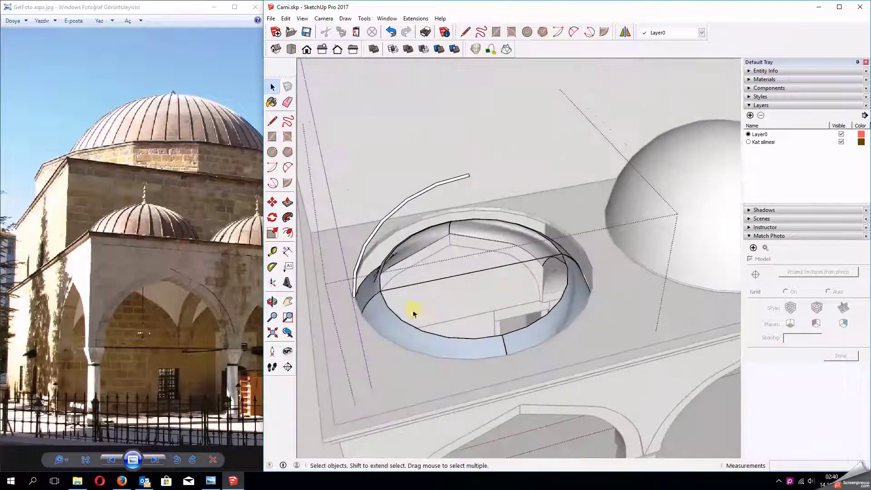
left_click(457, 279)
scroll(496, 229, "down", 1)
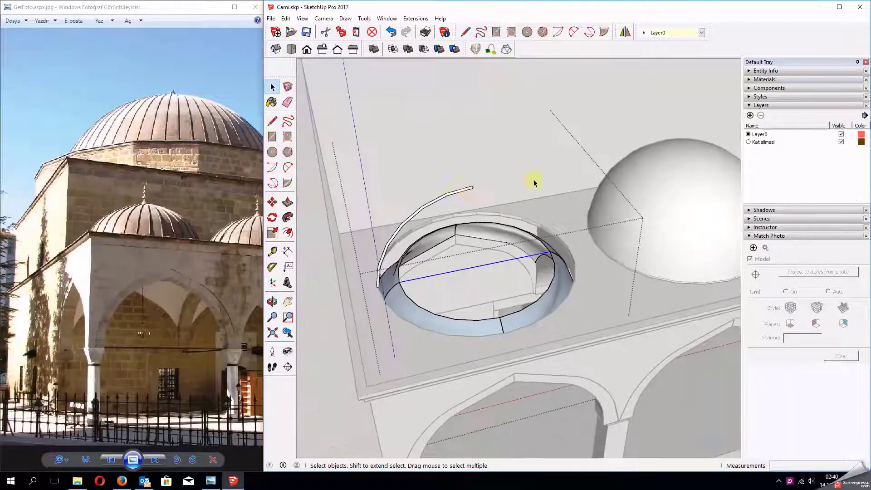
Step: Rotate-copy the swept rib 15° about the dome centre
left_click(432, 198)
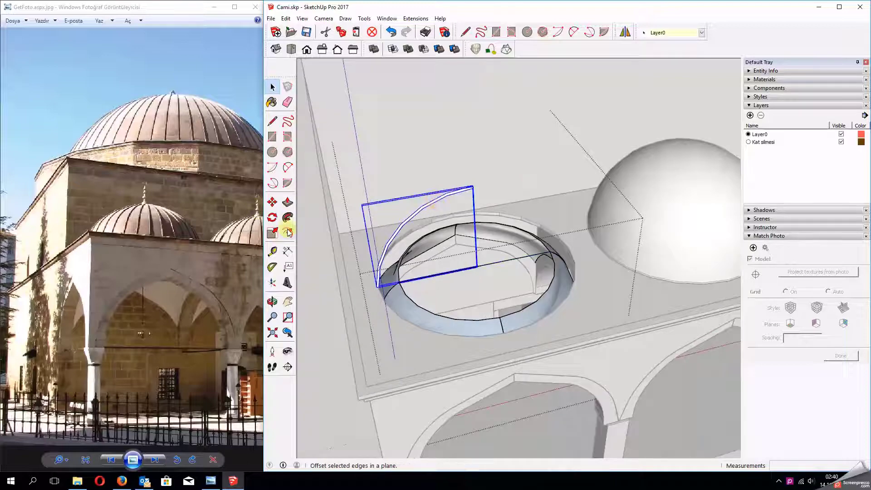
left_click(272, 217)
middle_click_drag(570, 153, 434, 385)
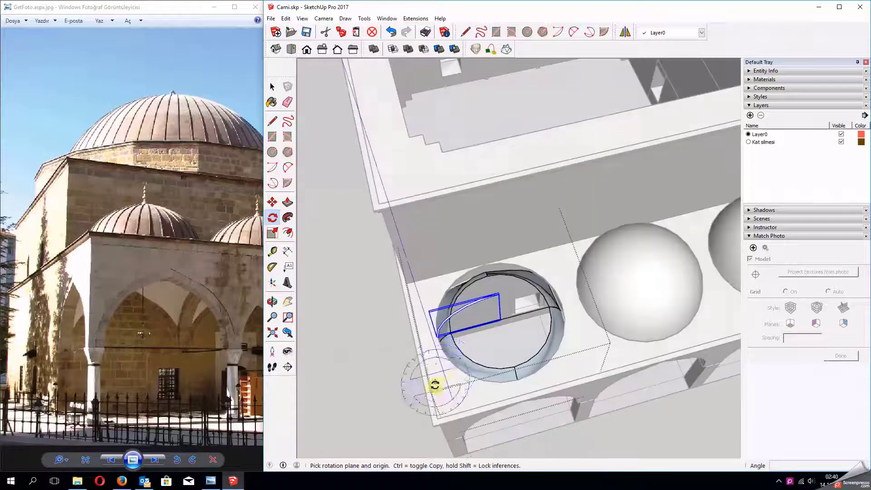
scroll(434, 384, "up", 1)
scroll(453, 362, "up", 1)
scroll(511, 342, "up", 2)
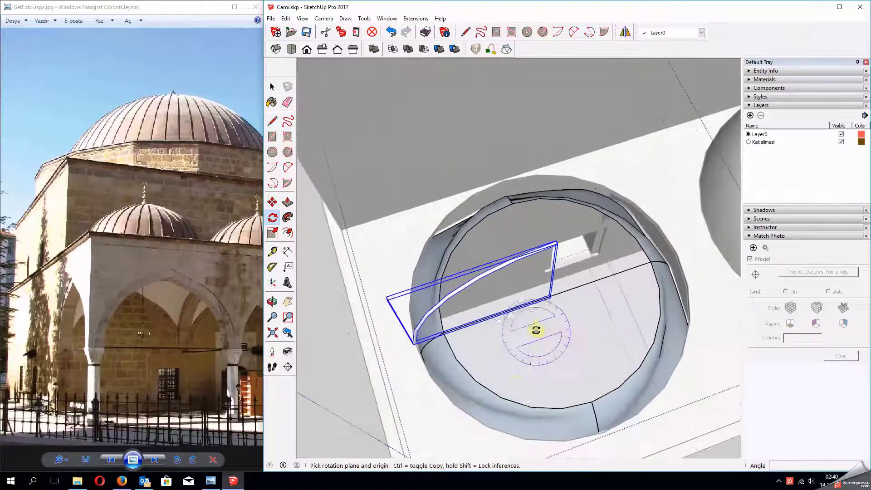
left_click(548, 297)
scroll(432, 376, "up", 1)
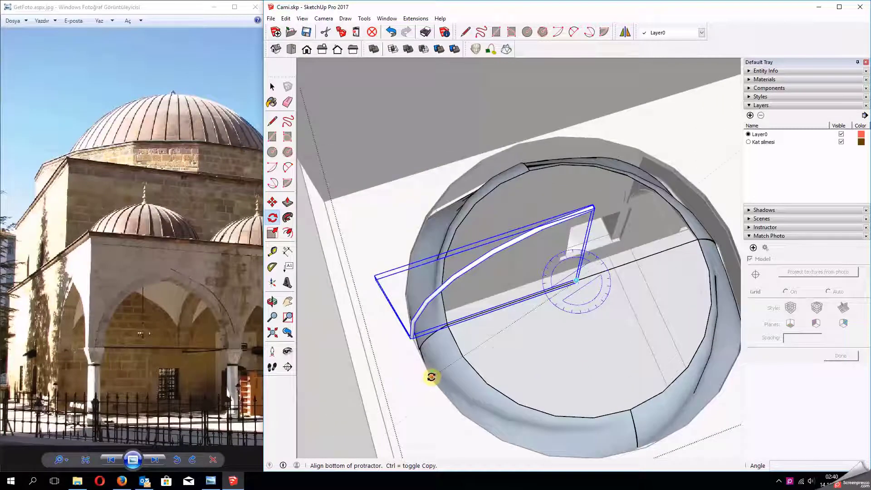
left_click(431, 377)
left_click(459, 414)
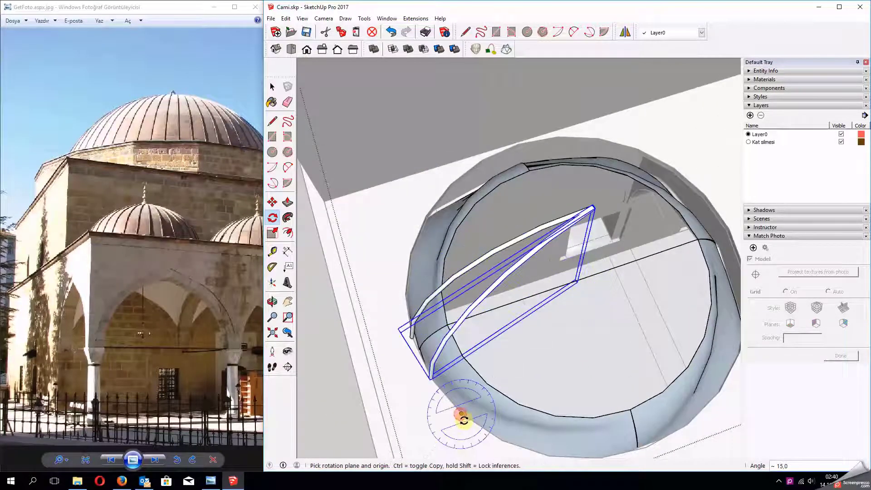
Step: Array the rotated rib to 24 copies, completing the ring around the opening
type("*10")
key("Return")
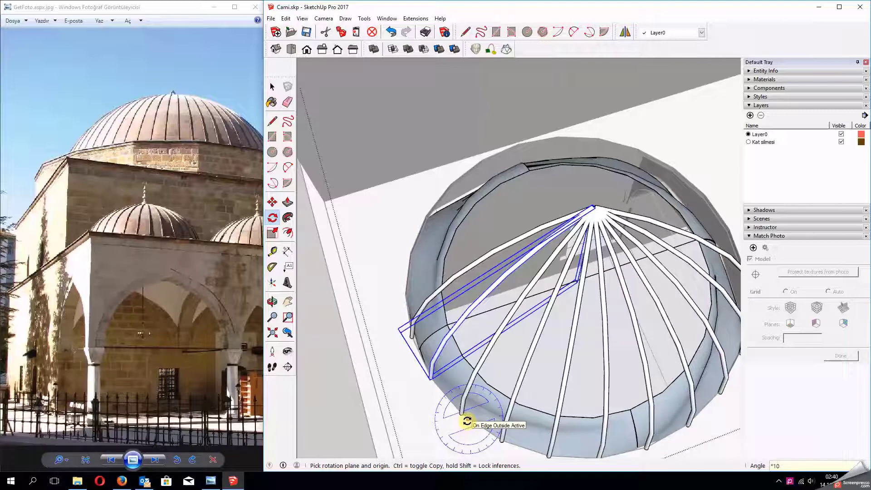
key("Return")
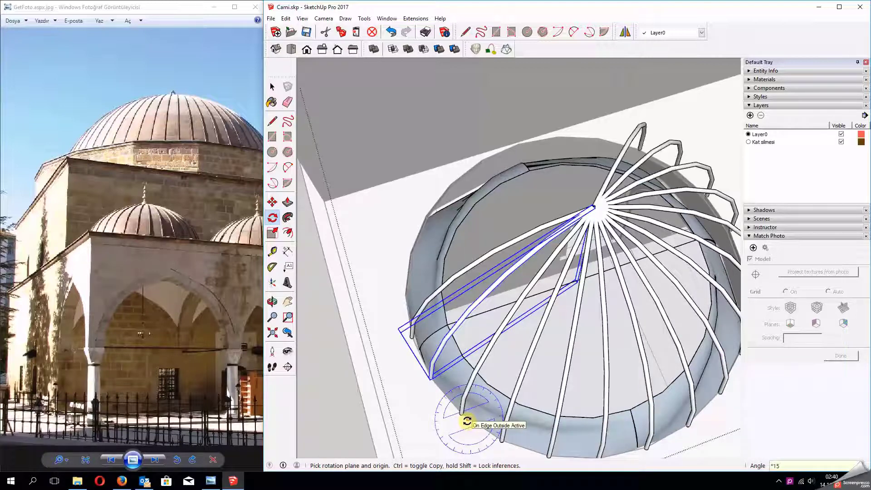
key("Return")
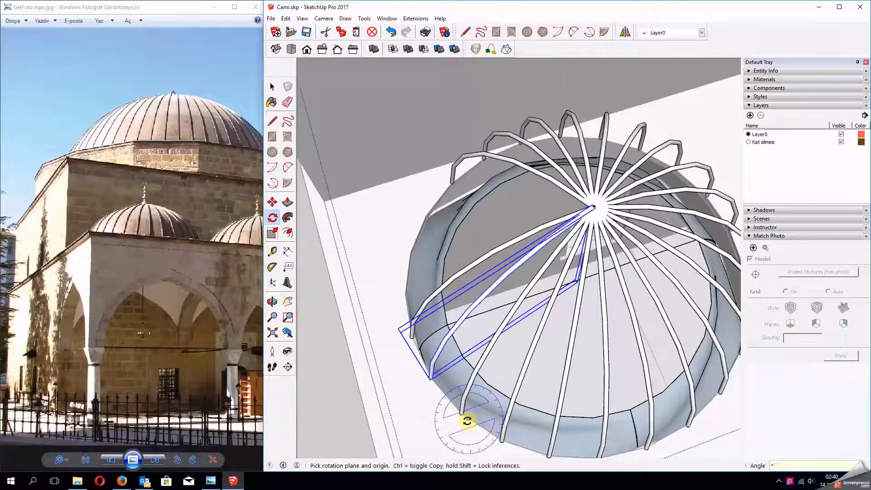
type("*24")
key("Return")
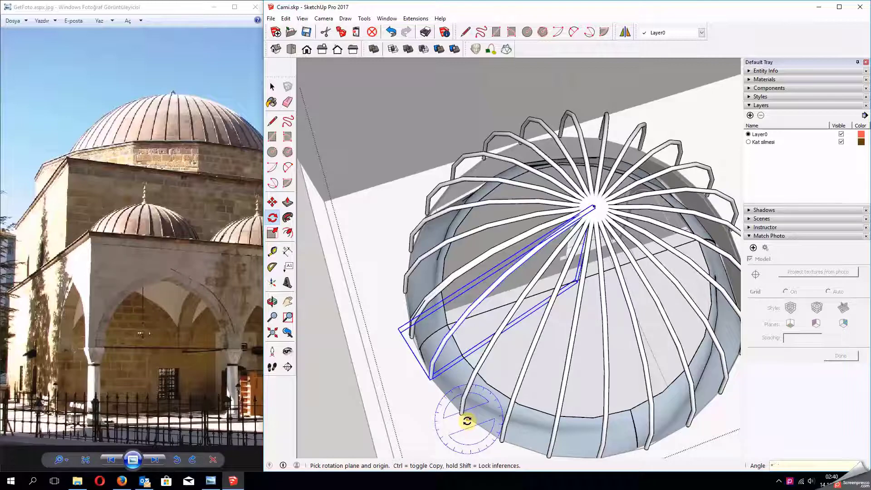
key("space")
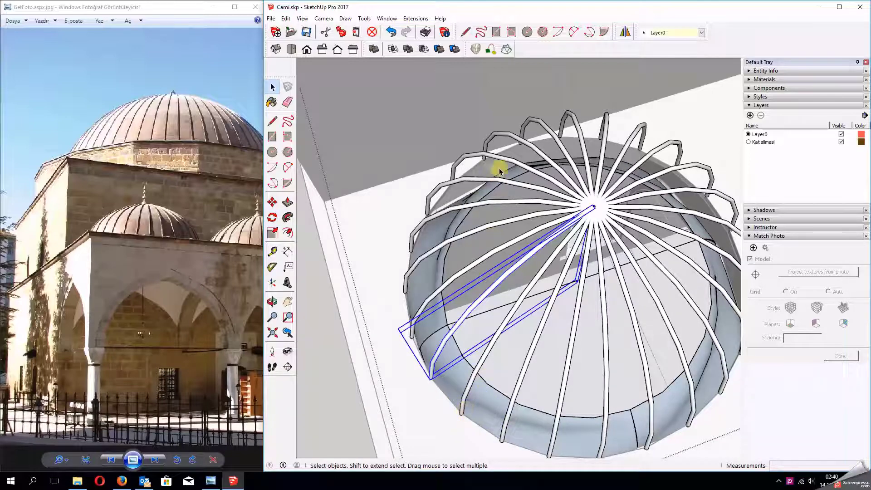
scroll(478, 219, "down", 3)
Step: Open the rib dome, select all its ribs and make them one group
mouse_move(479, 219)
middle_mouse_down()
mouse_move(510, 213)
mouse_move(432, 163)
mouse_move(550, 290)
middle_mouse_up()
scroll(551, 290, "down", 2)
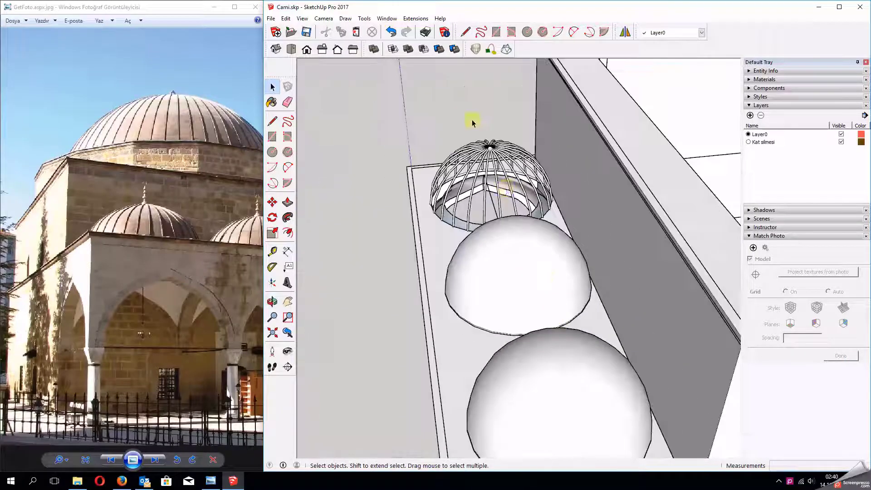
scroll(472, 122, "up", 2)
mouse_move(499, 149)
middle_mouse_down()
mouse_move(486, 140)
mouse_move(532, 130)
middle_mouse_up()
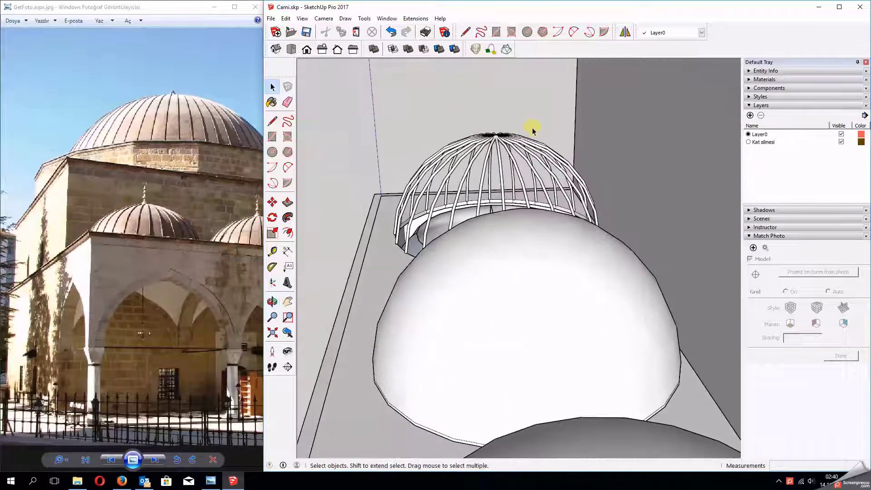
right_click(478, 136)
left_click(482, 138)
double_click(482, 138)
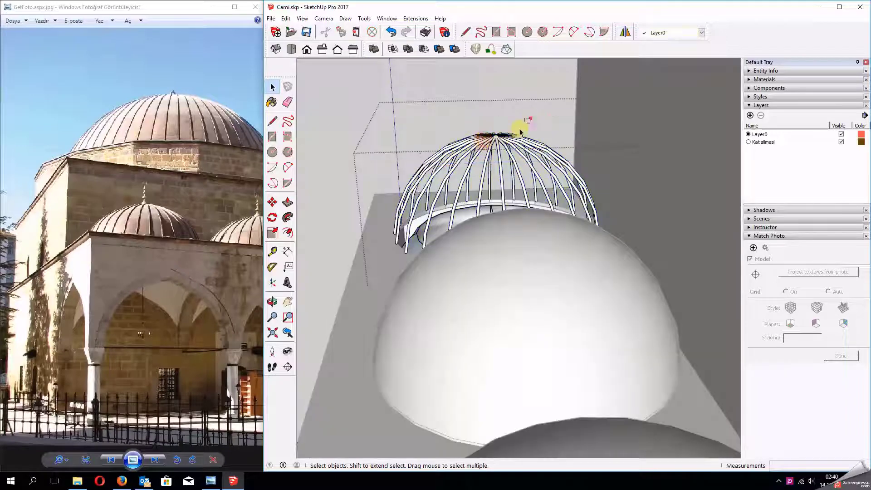
key("ctrl+a")
right_click(495, 137)
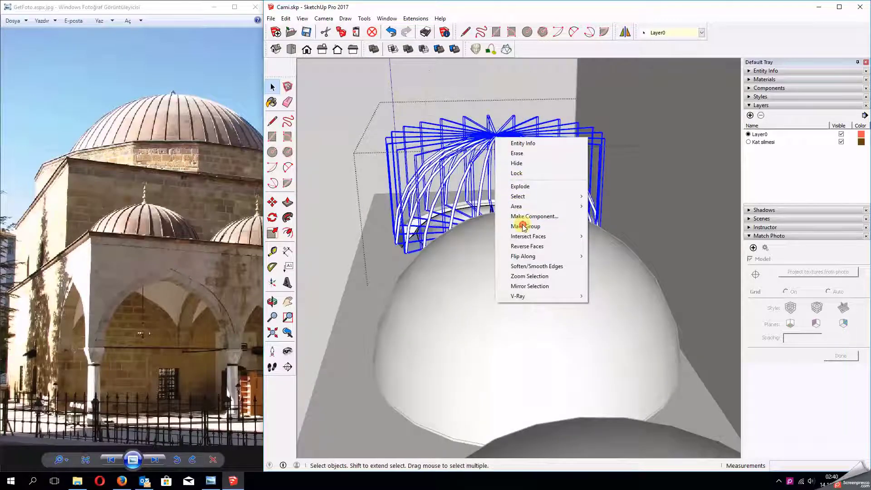
left_click(524, 227)
left_click(449, 91)
Step: Unhide all hidden geometry with Edit > Unhide > All
middle_click_drag(449, 91, 521, 178)
left_click(285, 18)
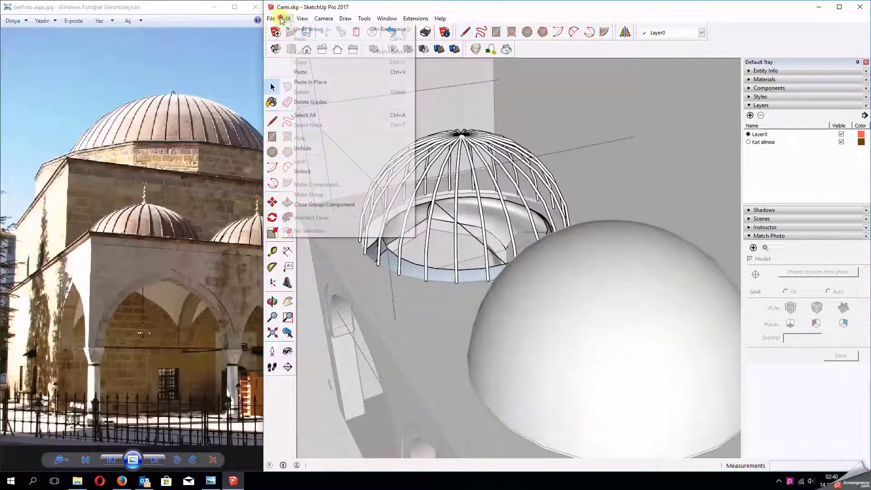
left_click(320, 148)
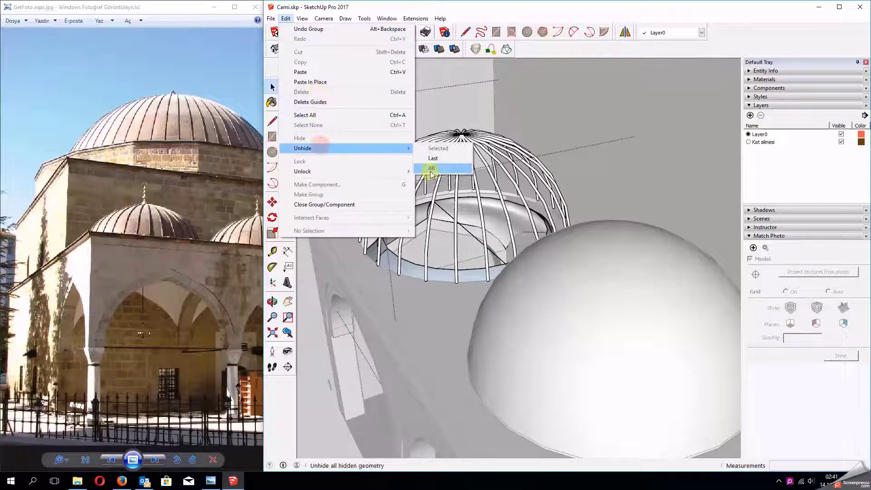
left_click(431, 171)
middle_click_drag(431, 171, 476, 257)
Step: Select the ribbed dome on the left bay and open it for editing
right_click(524, 250)
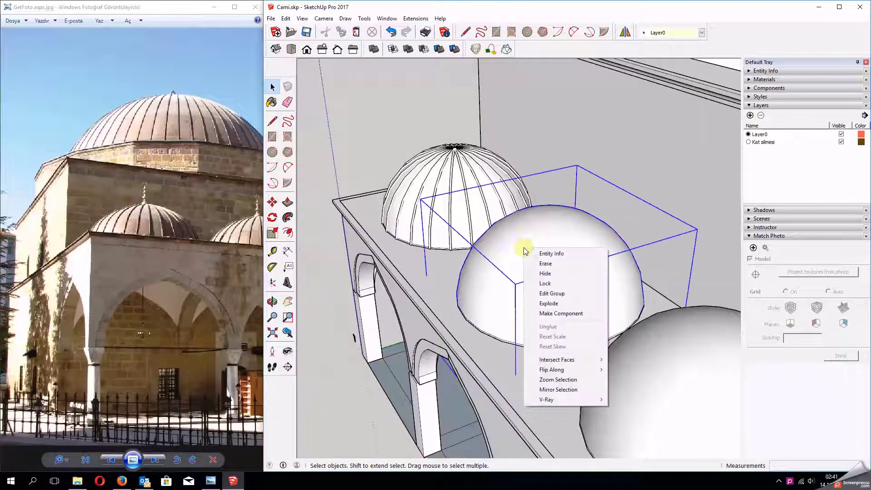
left_click(526, 237)
left_click(452, 170)
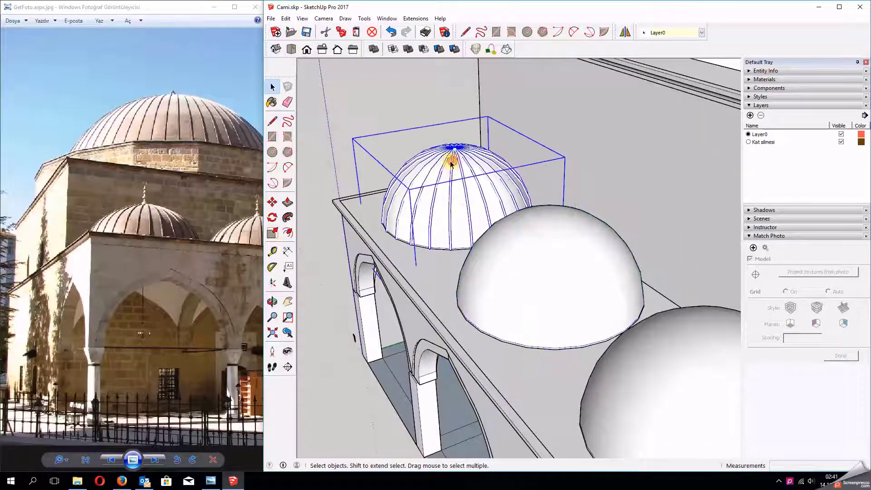
scroll(452, 164, "up", 2)
scroll(457, 161, "up", 1)
double_click(459, 158)
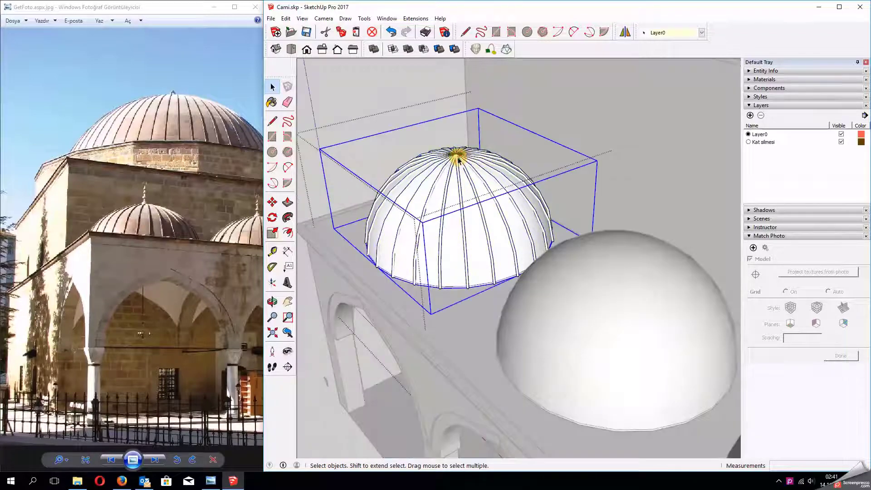
scroll(449, 181, "down", 3)
mouse_move(452, 171)
middle_mouse_down()
mouse_move(639, 207)
mouse_move(580, 296)
middle_mouse_up()
Step: Delete the plain middle and right domes
left_click(551, 252)
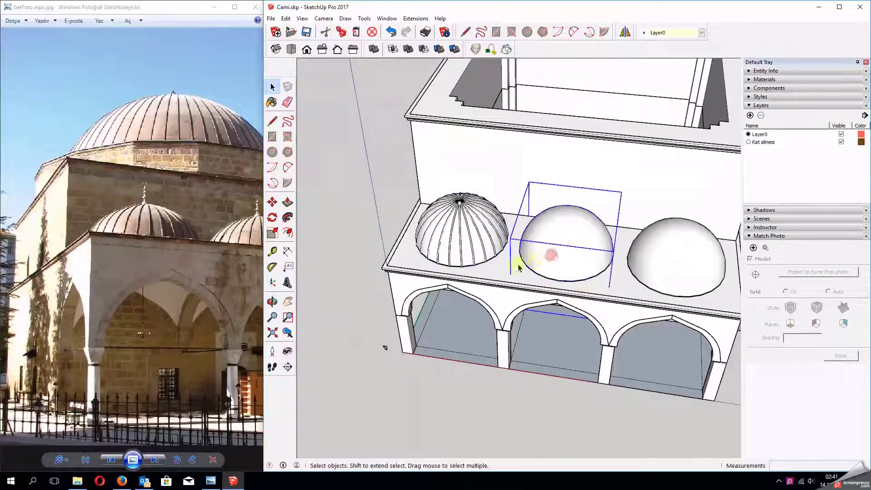
middle_click_drag(550, 253, 704, 243)
key("Delete")
scroll(352, 294, "down", 3)
scroll(486, 229, "up", 2)
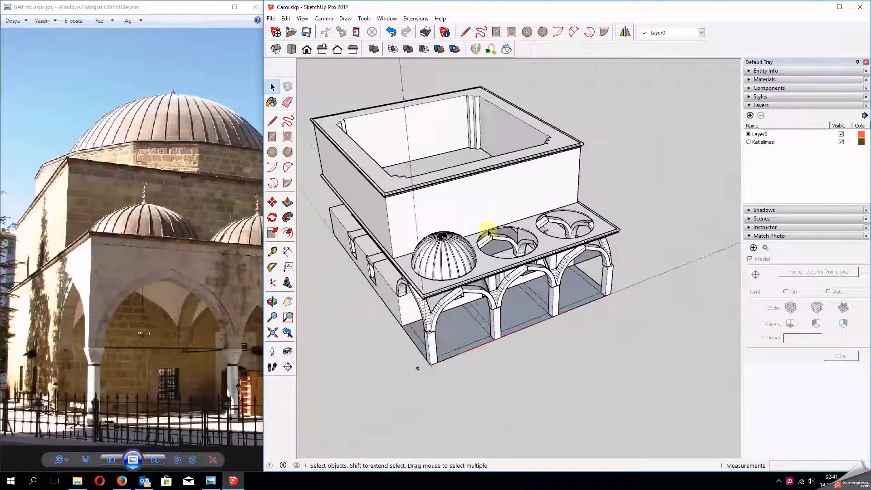
scroll(554, 227, "up", 2)
left_click(554, 227)
scroll(607, 245, "down", 3)
key("Delete")
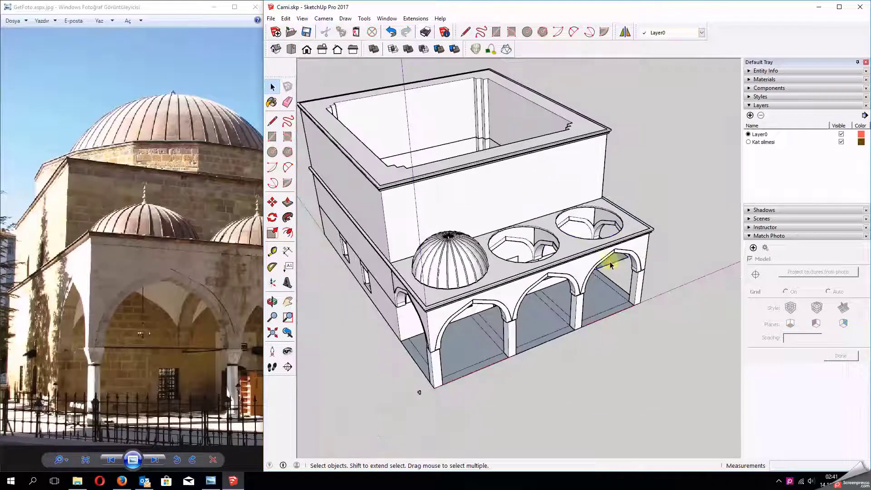
scroll(451, 254, "up", 3)
scroll(451, 258, "up", 1)
Step: Copy the ribbed dome one bay over and array it to fill both remaining bays
left_click(451, 259)
mouse_move(463, 295)
middle_mouse_down()
mouse_move(451, 272)
mouse_move(451, 284)
middle_mouse_up()
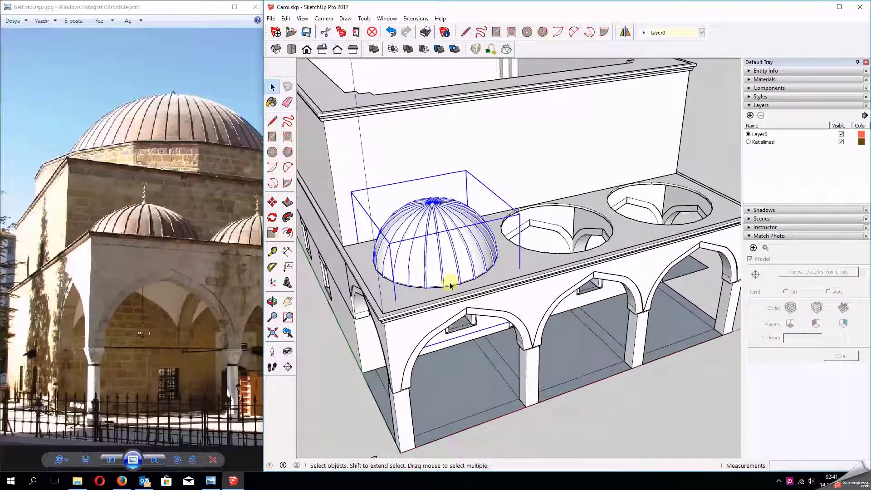
key("m")
left_click(415, 447)
key("ctrl")
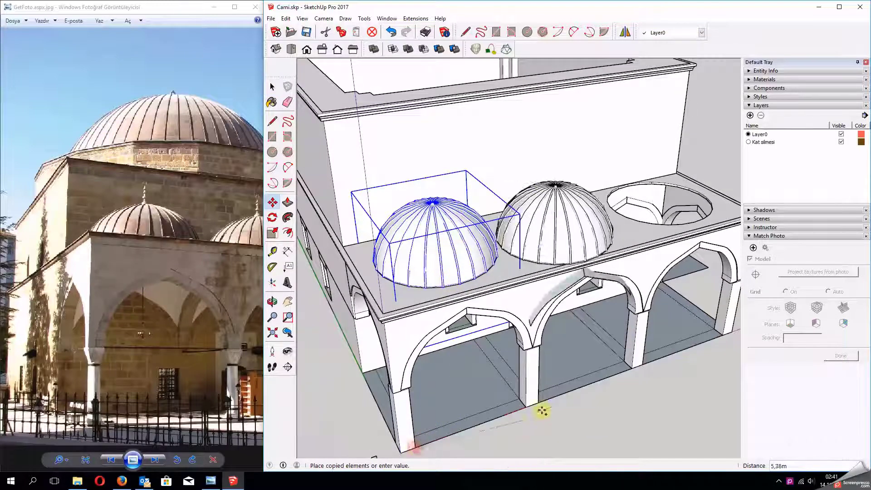
left_click(540, 402)
type("*2")
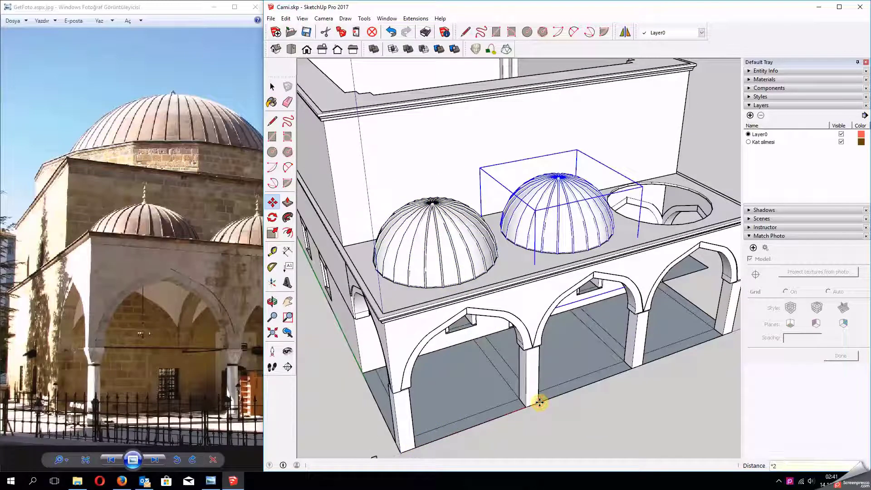
key("Return")
key("space")
scroll(505, 380, "down", 5)
mouse_move(592, 370)
middle_mouse_down()
mouse_move(538, 342)
mouse_move(521, 287)
mouse_move(540, 429)
middle_mouse_up()
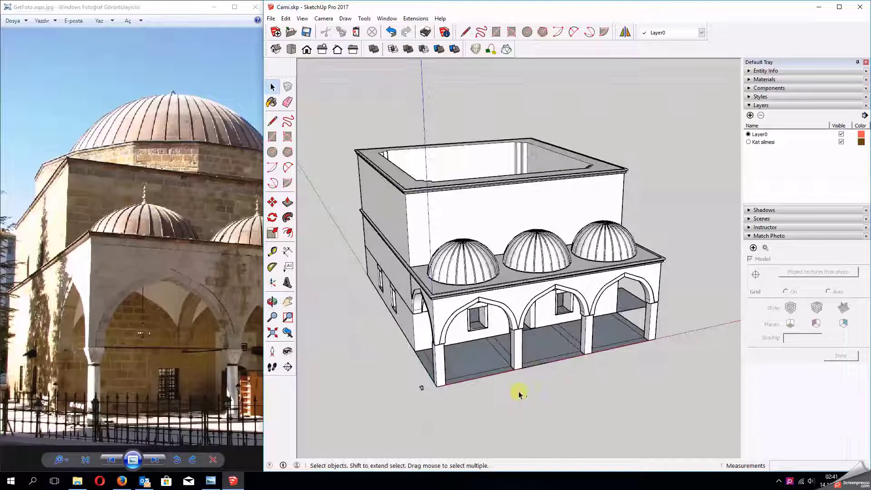